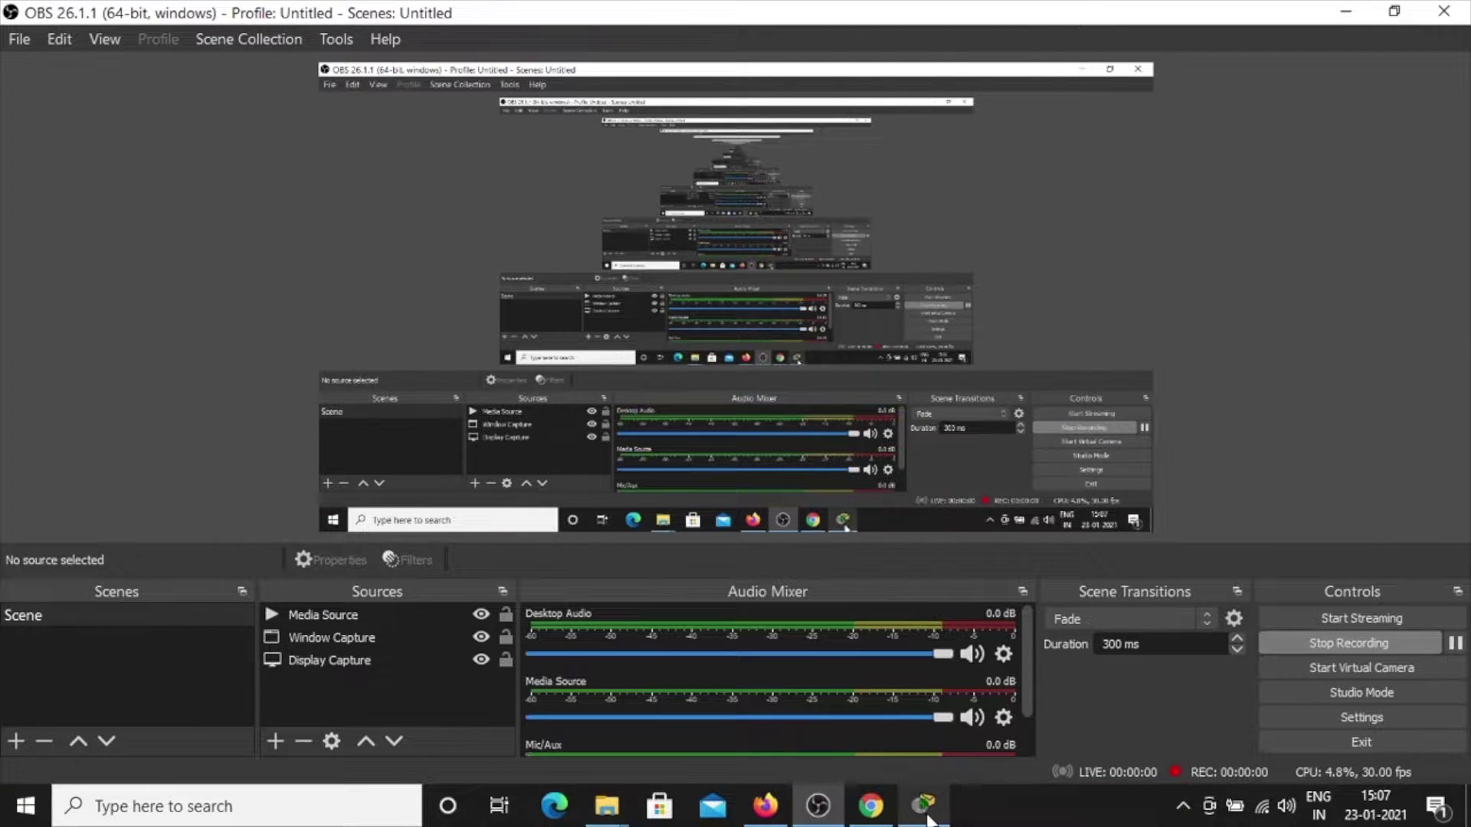
Switch to Cisco Packet Tracer and open Router1's command line in privileged EXEC mode.
{"action": "left_click", "coordinate": [923, 806]}
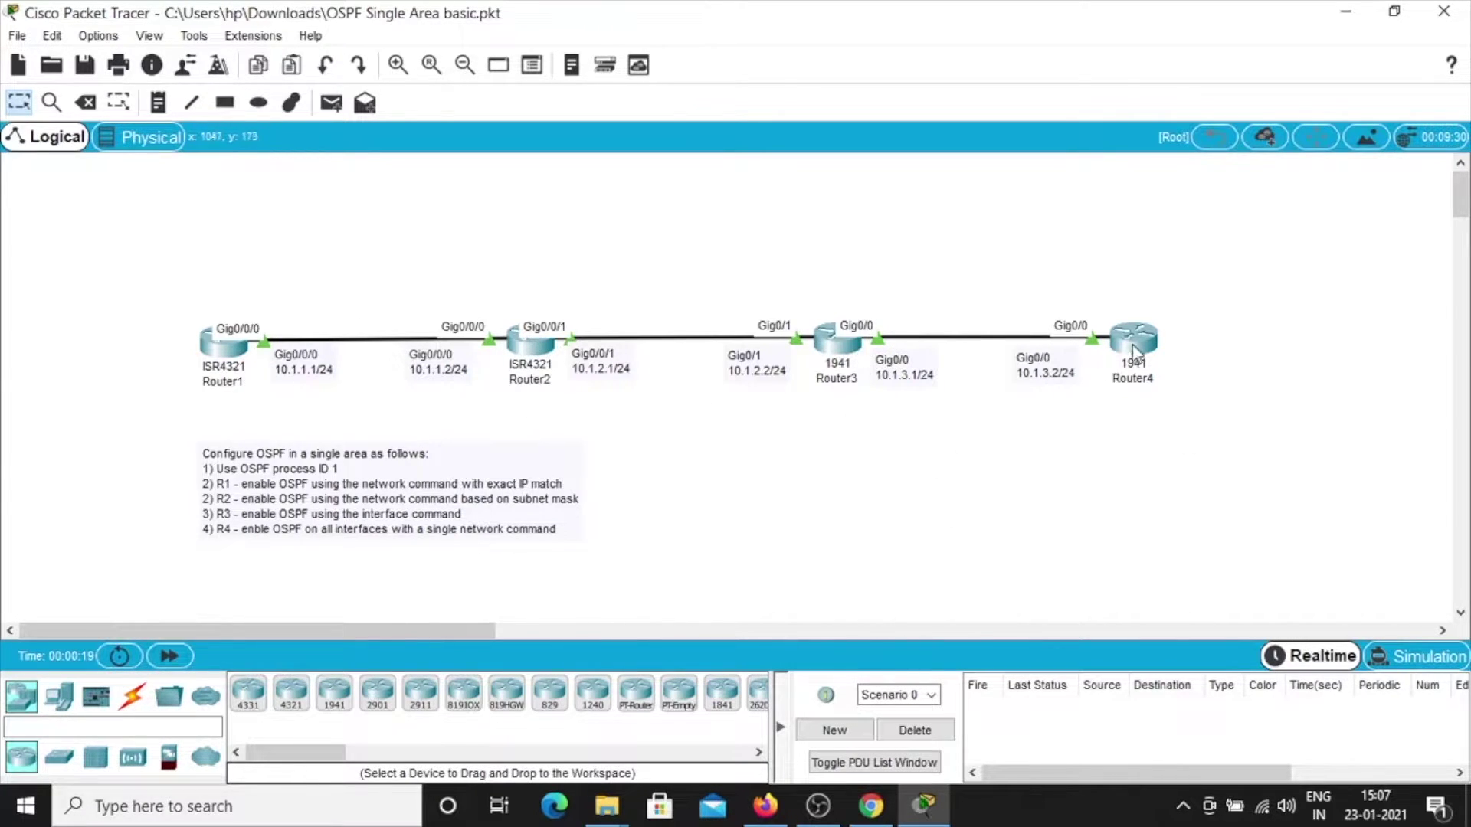
{"action": "mouse_move", "coordinate": [1142, 348]}
{"action": "left_click", "coordinate": [222, 349]}
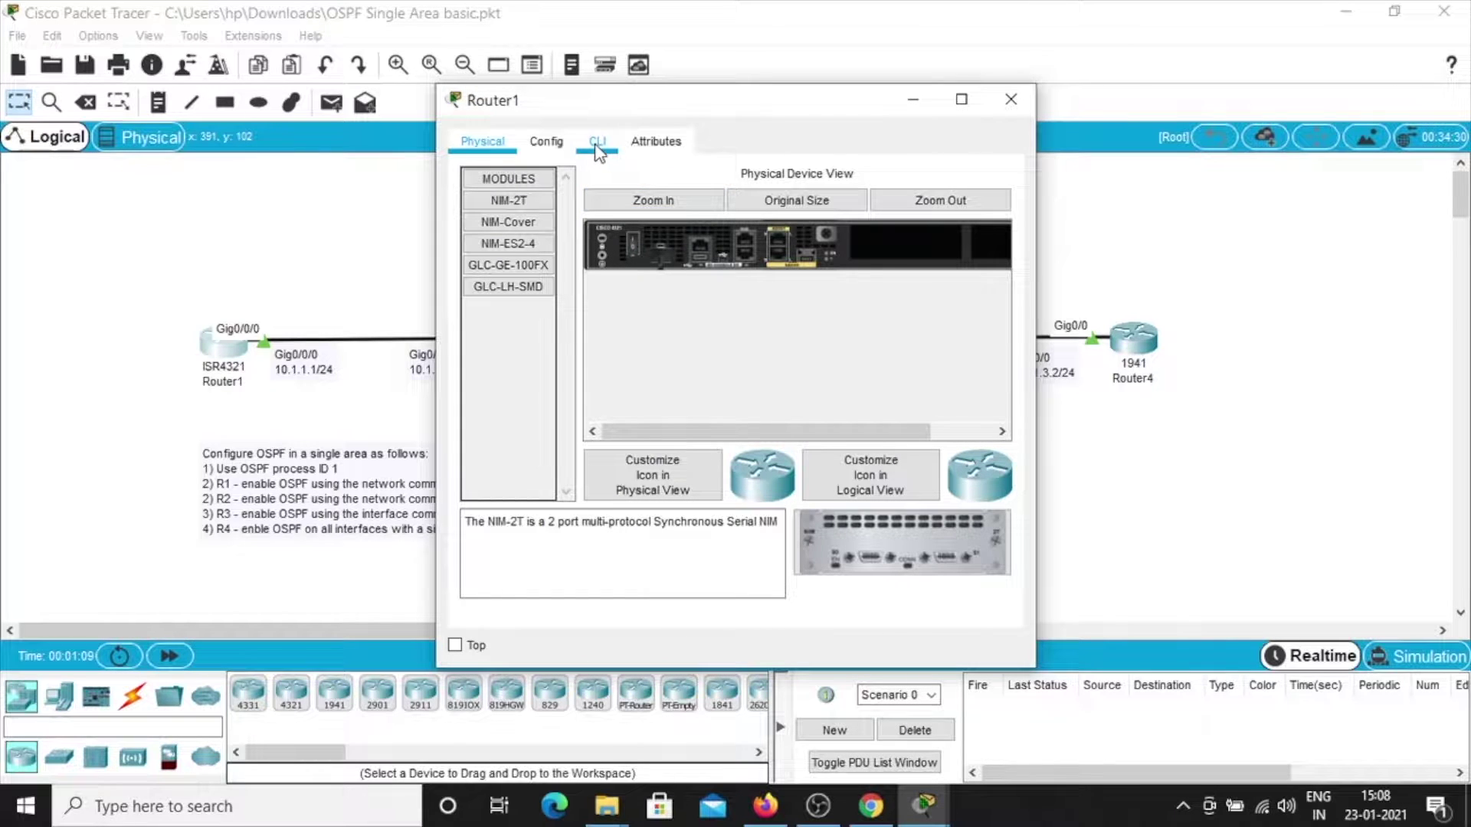
{"action": "left_click", "coordinate": [597, 144]}
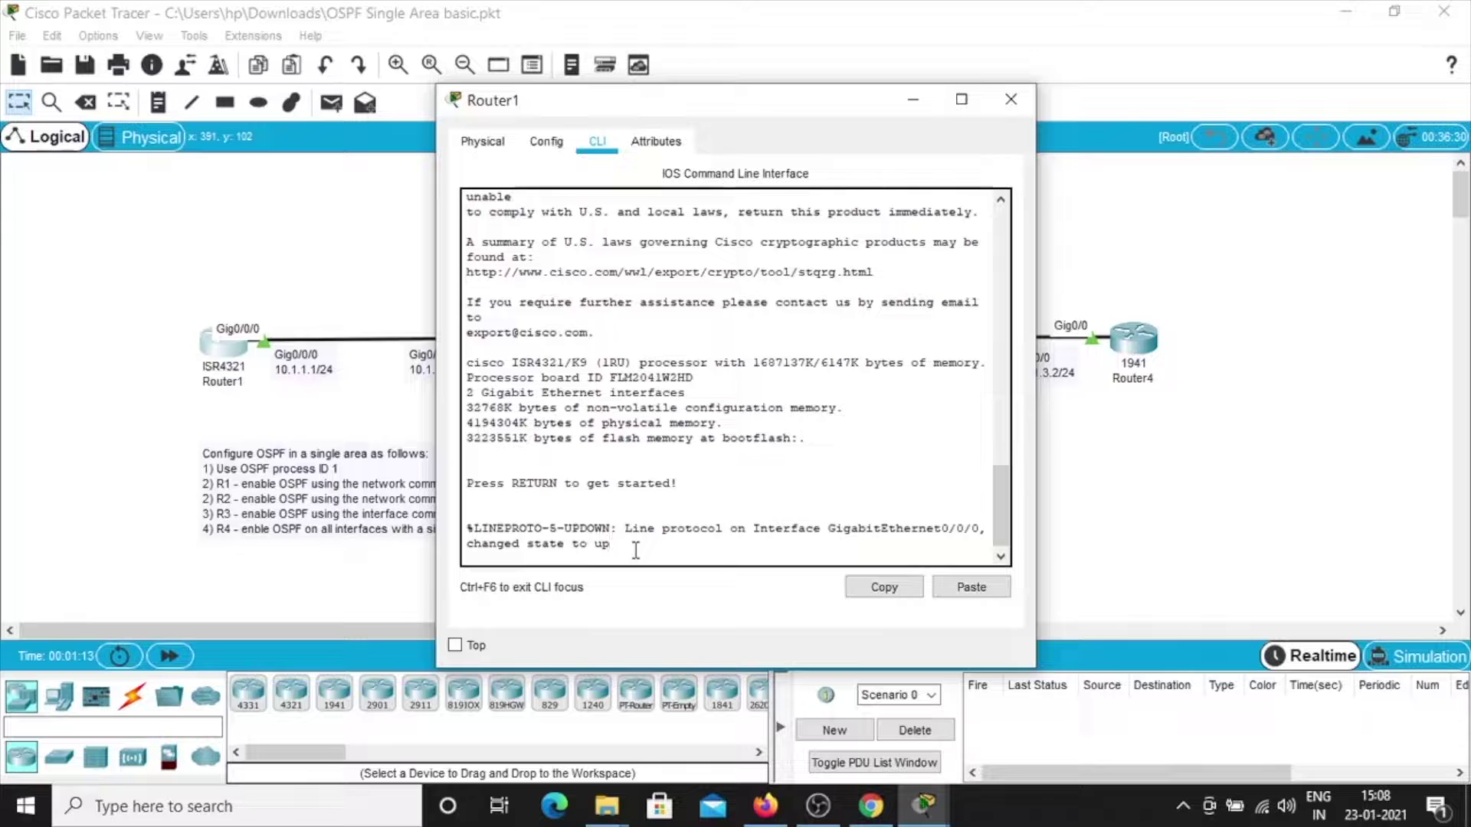
{"action": "key", "text": "Return"}
{"action": "key", "text": "Return"}
{"action": "key", "text": "Return"}
{"action": "key", "text": "Return"}
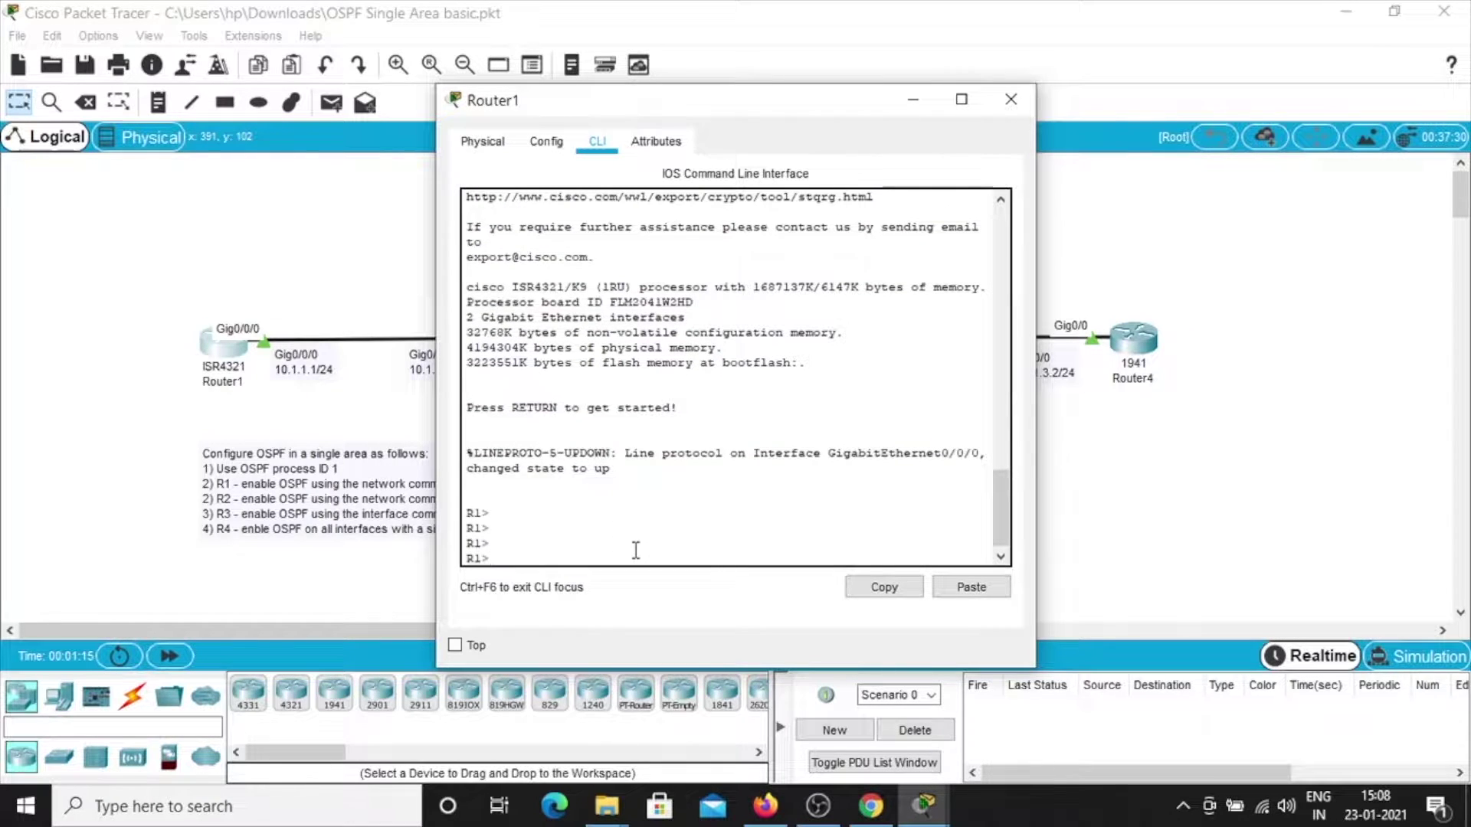
{"action": "type", "text": "en"}
{"action": "key", "text": "Return"}
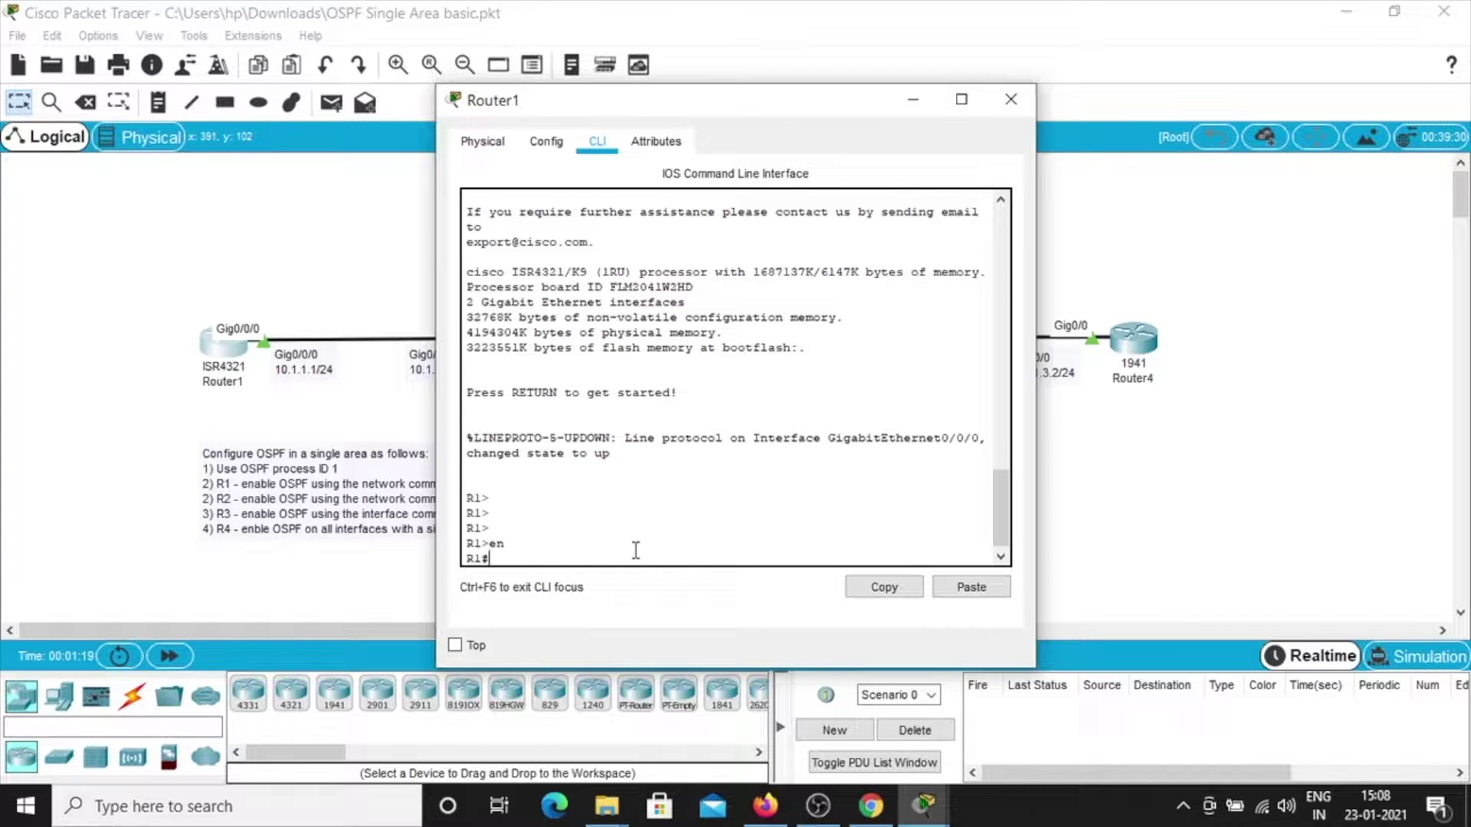
Display Router1's IP interface summary and read through its full running configuration.
{"action": "type", "text": "sh ip int br"}
{"action": "key", "text": "Return"}
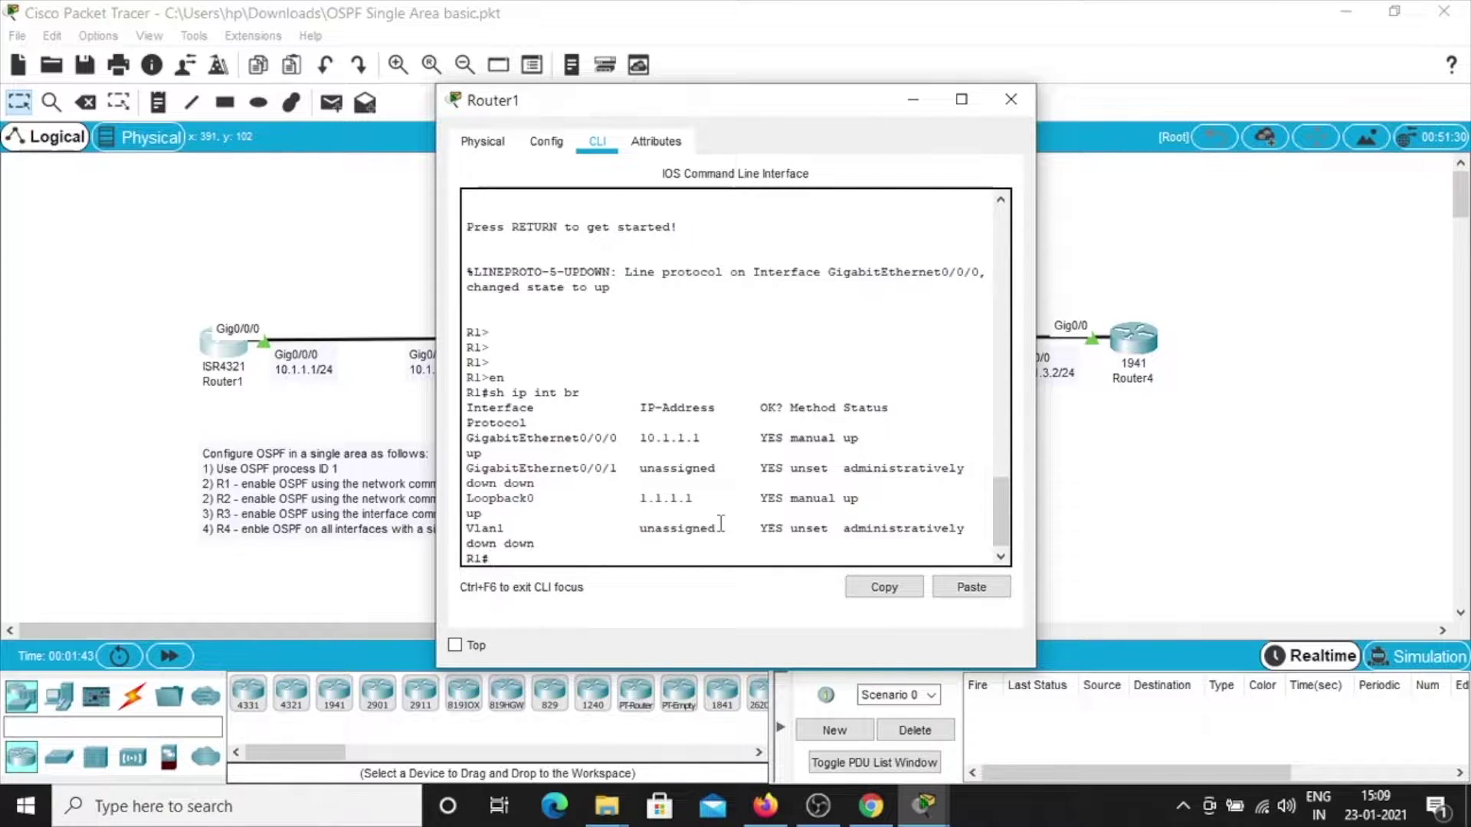
{"action": "type", "text": "sh run"}
{"action": "key", "text": "Return"}
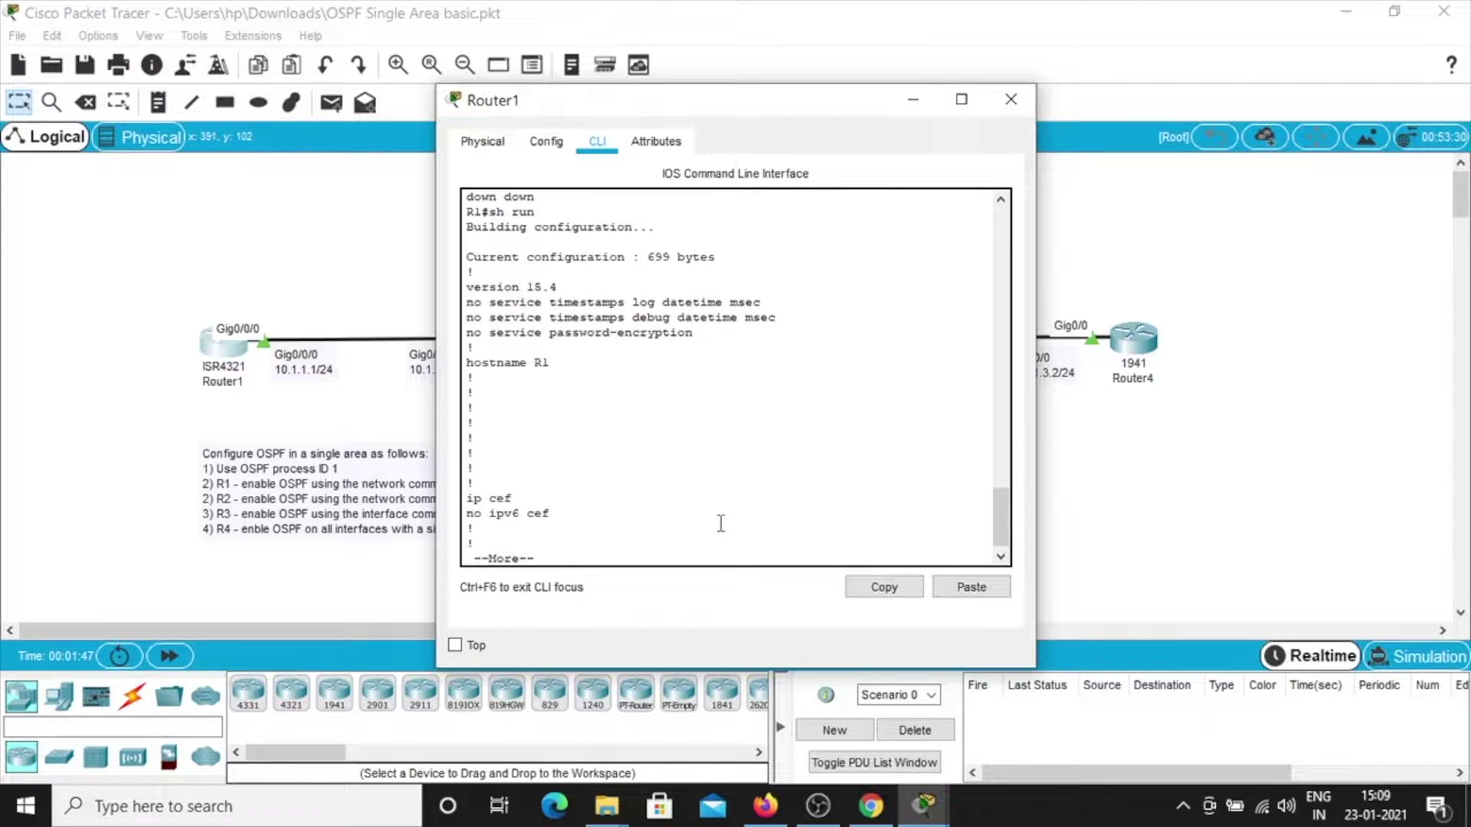
{"action": "key", "text": "Return"}
{"action": "key", "text": "Return"}
{"action": "key", "text": "Return"}
{"action": "key", "text": "Return"}
{"action": "key", "text": "Return"}
{"action": "key", "text": "Return"}
{"action": "key", "text": "Return"}
{"action": "key", "text": "Return"}
{"action": "key", "text": "Return"}
{"action": "key", "text": "Return"}
{"action": "key", "text": "Return"}
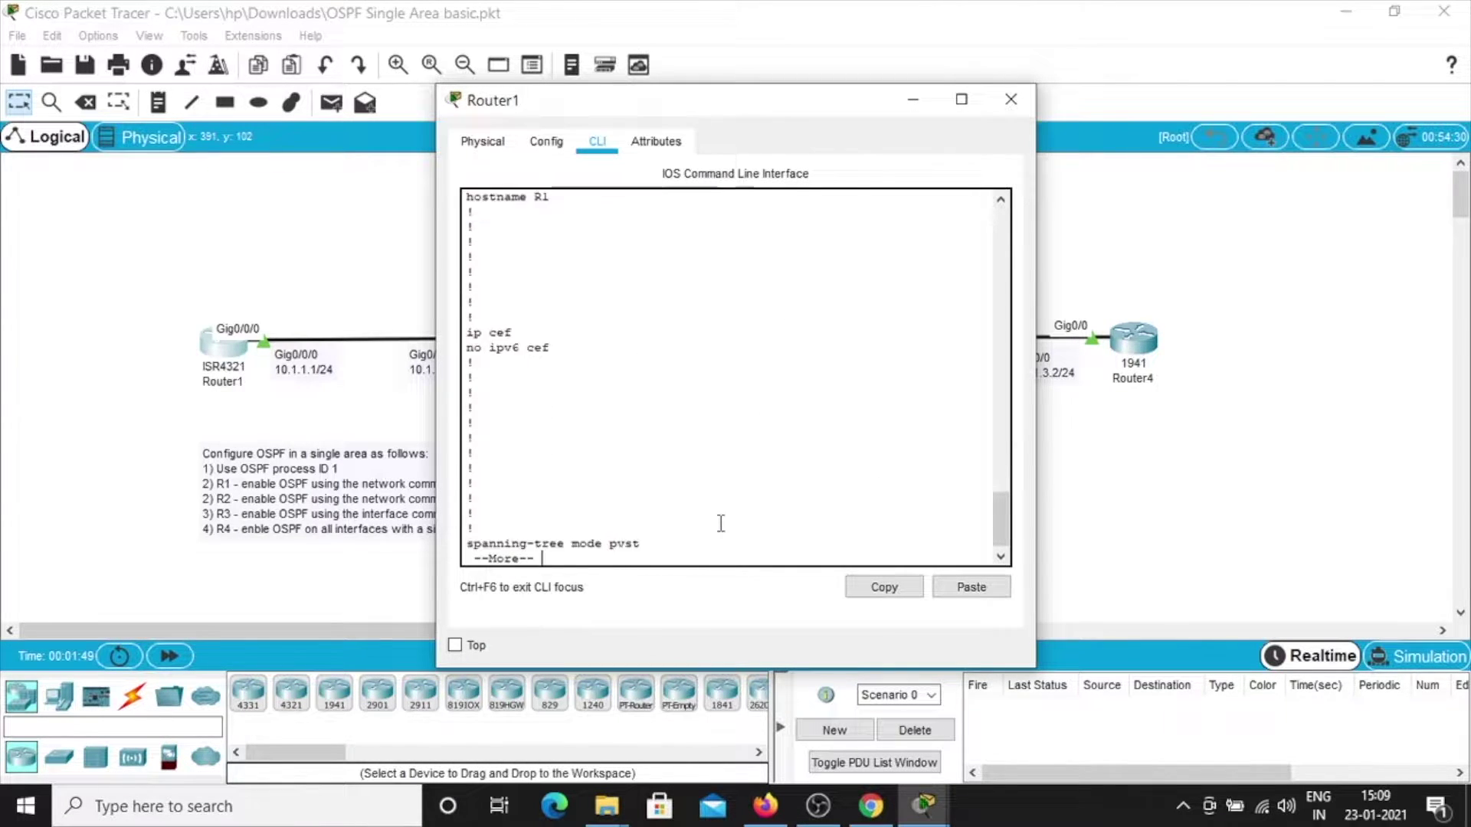
{"action": "key", "text": "Return"}
{"action": "key", "text": "Return"}
{"action": "key", "text": "Return"}
{"action": "key", "text": "Return"}
{"action": "key", "text": "Return"}
{"action": "key", "text": "Return"}
{"action": "key", "text": "Return"}
{"action": "key", "text": "Return"}
{"action": "key", "text": "Return"}
{"action": "key", "text": "Return"}
{"action": "key", "text": "Return"}
{"action": "key", "text": "Return"}
{"action": "key", "text": "Return"}
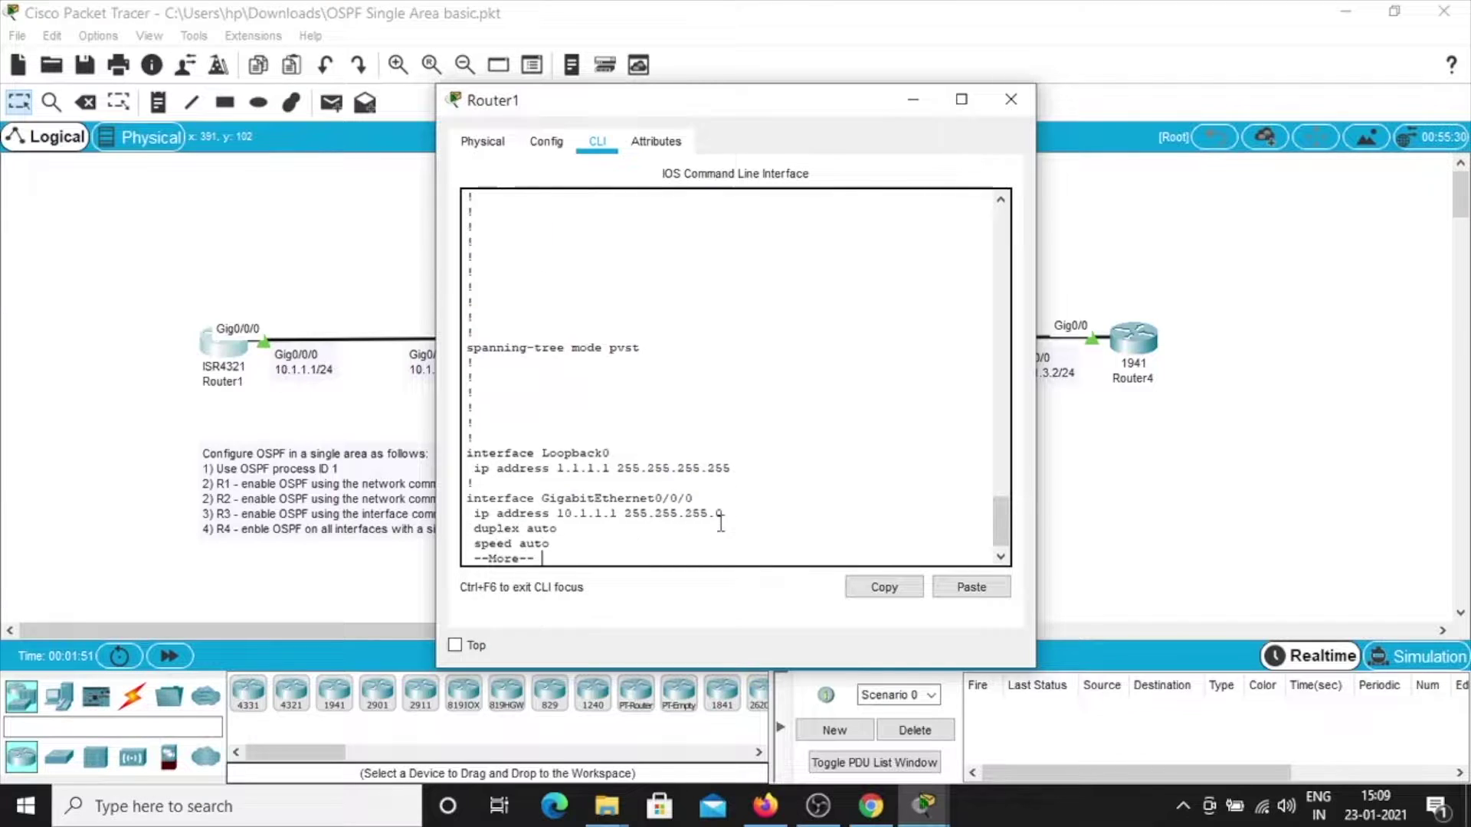
{"action": "key", "text": "Return"}
{"action": "key", "text": "Return"}
{"action": "key", "text": "Return"}
{"action": "key", "text": "Return"}
{"action": "key", "text": "Return"}
{"action": "key", "text": "Return"}
{"action": "key", "text": "Return"}
{"action": "key", "text": "Return"}
{"action": "key", "text": "Return"}
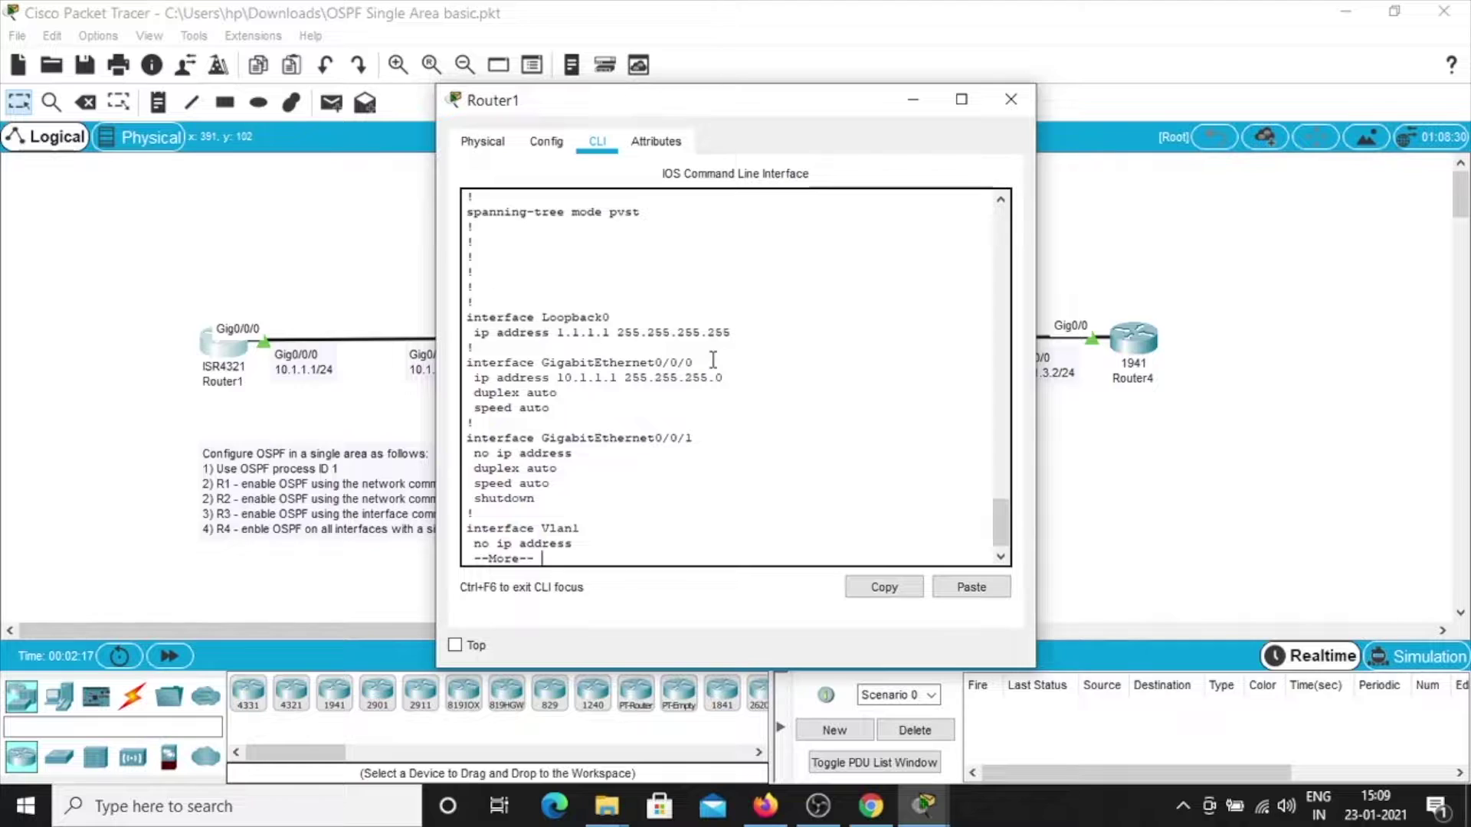
{"action": "key", "text": "Return"}
{"action": "key", "text": "Return"}
{"action": "key", "text": "Return"}
{"action": "key", "text": "Return"}
{"action": "key", "text": "Return"}
{"action": "key", "text": "Return"}
{"action": "key", "text": "Return"}
{"action": "key", "text": "Return"}
{"action": "key", "text": "Return"}
{"action": "key", "text": "Return"}
{"action": "key", "text": "Return"}
{"action": "key", "text": "Return"}
{"action": "key", "text": "Return"}
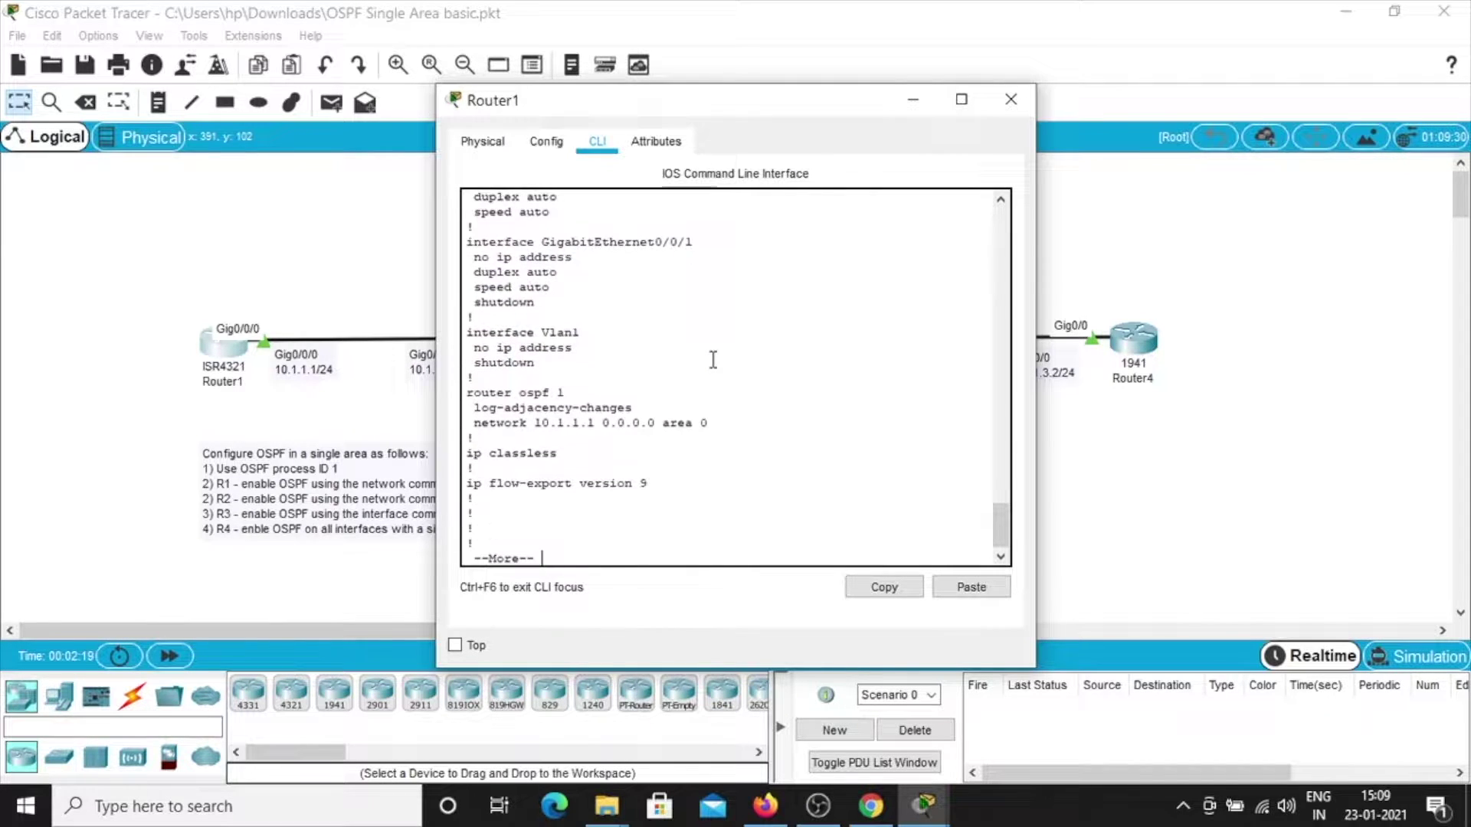
{"action": "key", "text": "Return"}
{"action": "key", "text": "Return"}
{"action": "key", "text": "Return"}
{"action": "key", "text": "Return"}
{"action": "key", "text": "Return"}
{"action": "key", "text": "Return"}
{"action": "key", "text": "Return"}
{"action": "key", "text": "Return"}
{"action": "key", "text": "Return"}
{"action": "key", "text": "Return"}
{"action": "key", "text": "Return"}
{"action": "key", "text": "Return"}
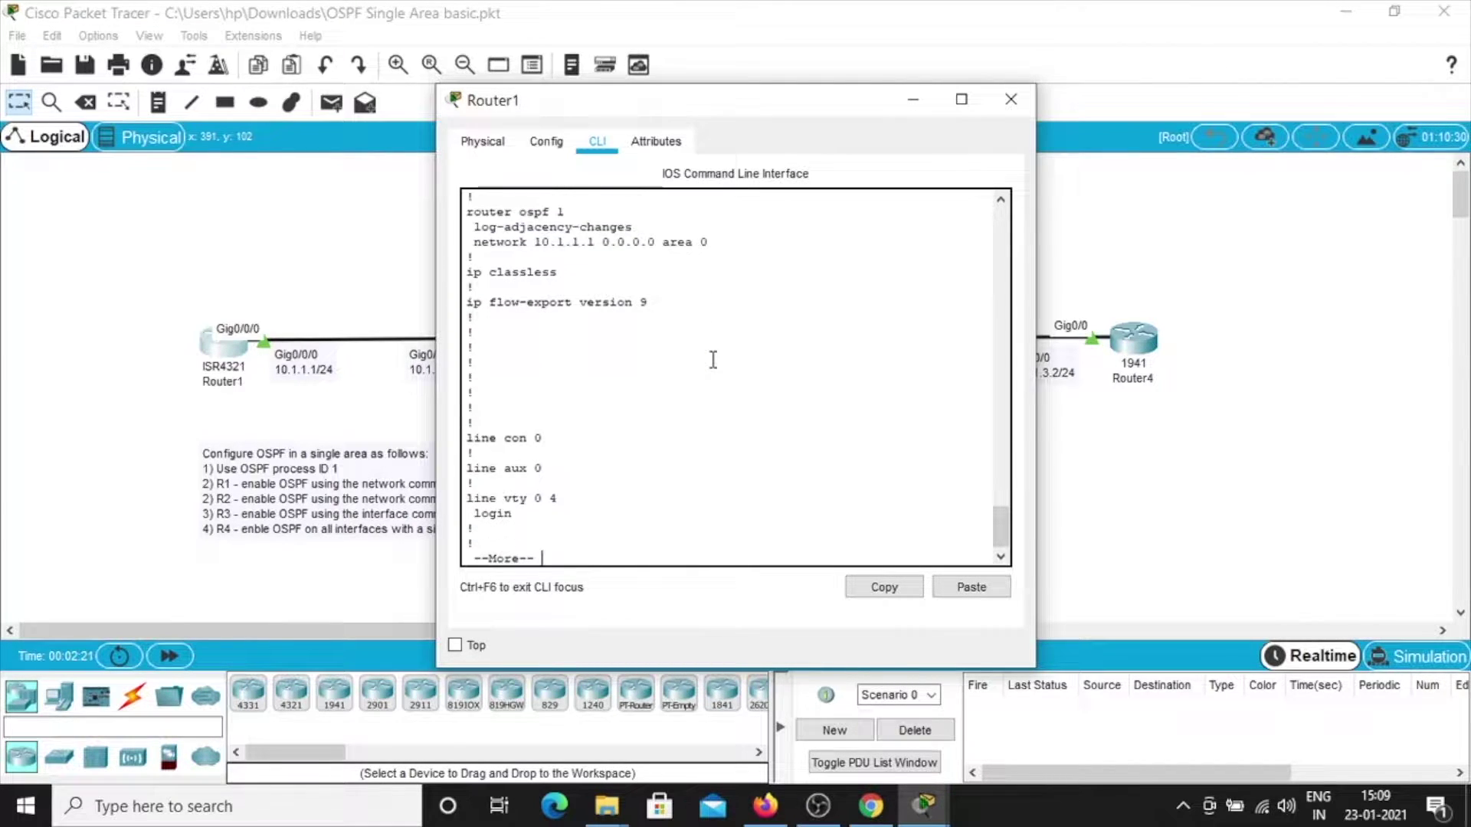
{"action": "key", "text": "Return"}
{"action": "key", "text": "Return"}
{"action": "key", "text": "Return"}
{"action": "key", "text": "Return"}
{"action": "key", "text": "Return"}
{"action": "key", "text": "Return"}
{"action": "key", "text": "Return"}
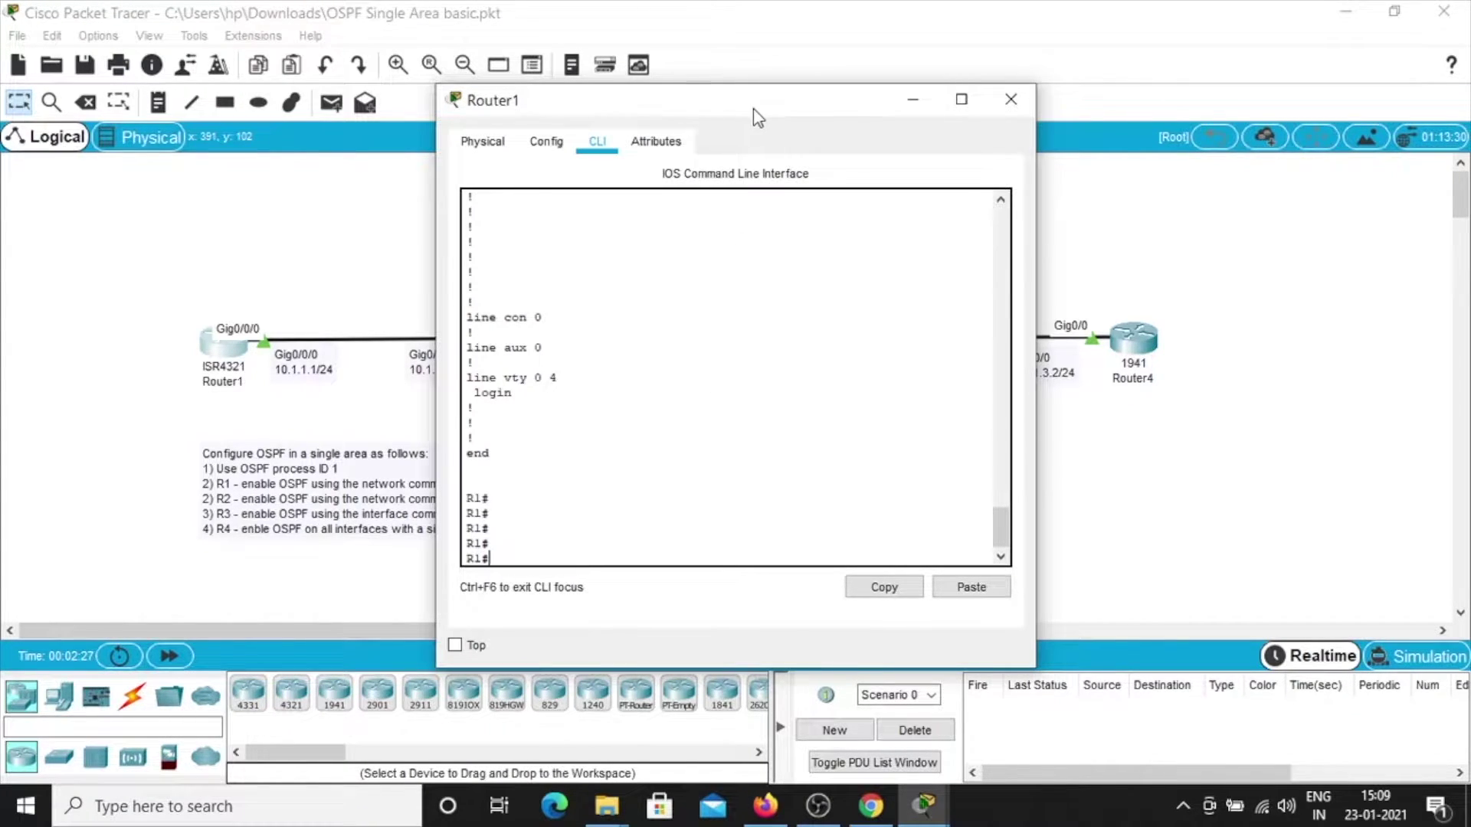
Enter global configuration mode on Router1 and start router configuration for OSPF process 1.
{"action": "left_click_drag", "start_coordinate": [753, 108], "coordinate": [906, 95]}
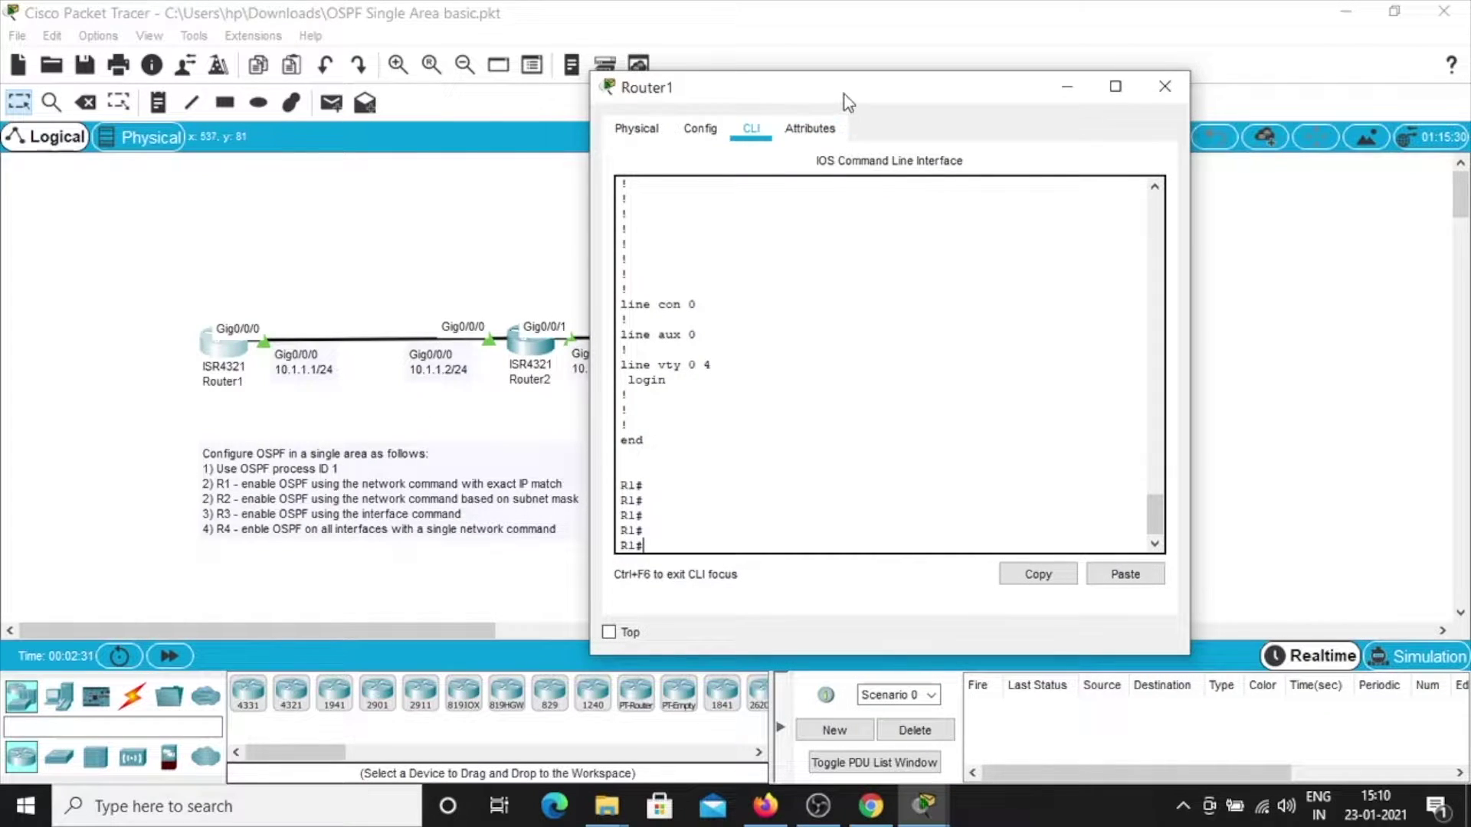
{"action": "left_click_drag", "start_coordinate": [846, 98], "coordinate": [748, 72]}
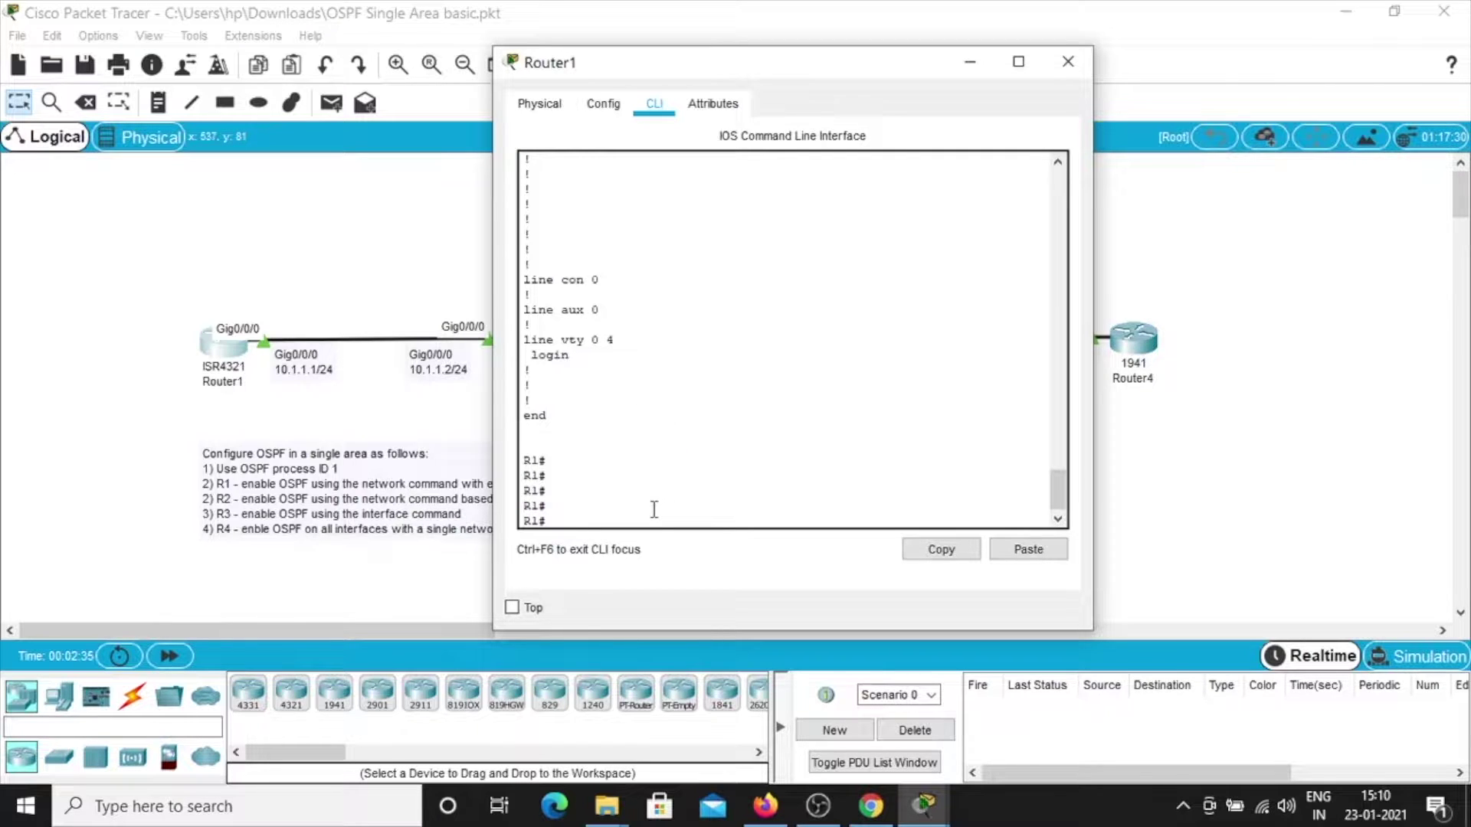
{"action": "type", "text": "conf ter"}
{"action": "key", "text": "Return"}
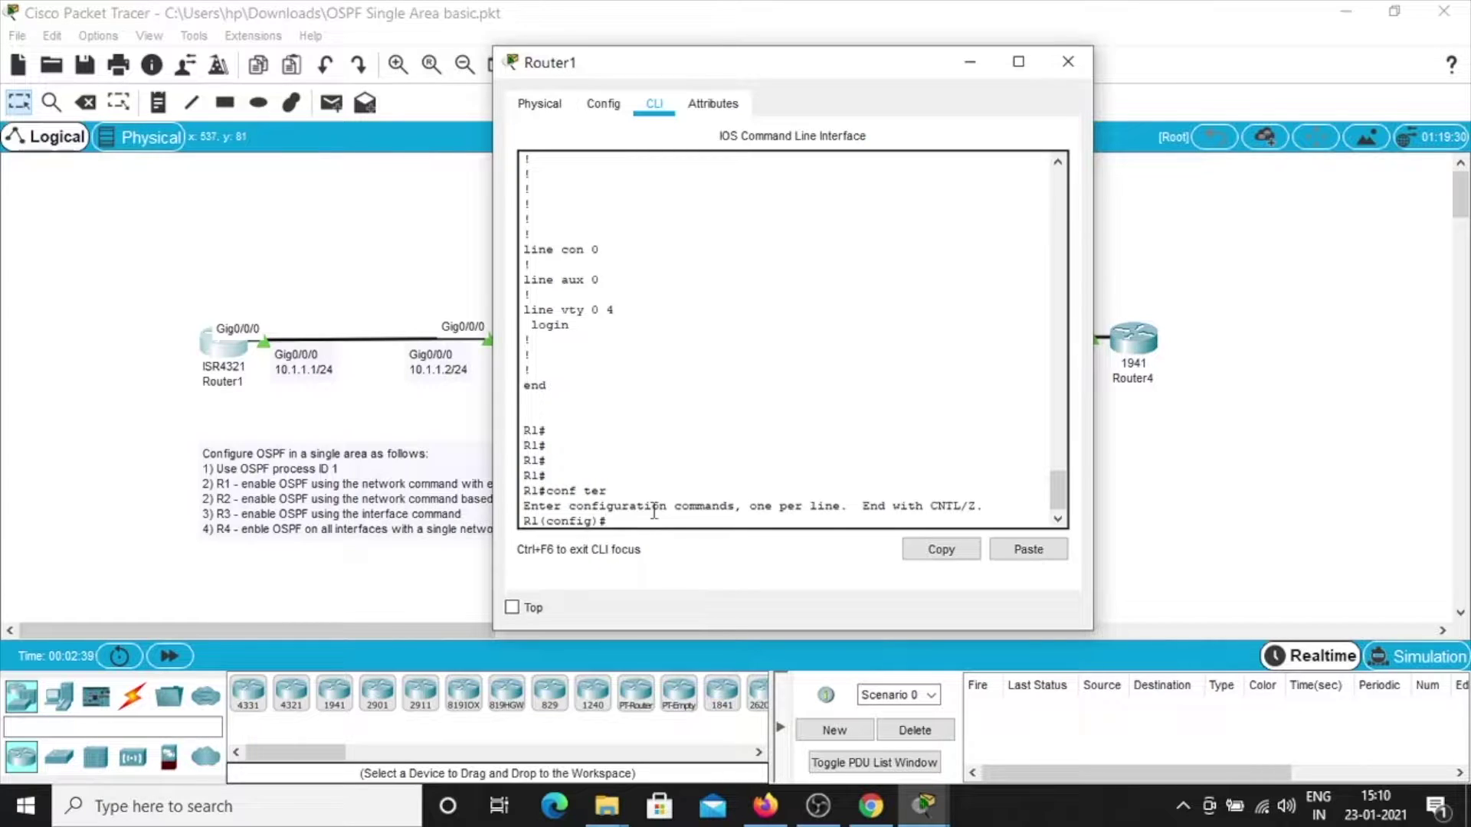
{"action": "type", "text": "router ospf 1"}
{"action": "key", "text": "Return"}
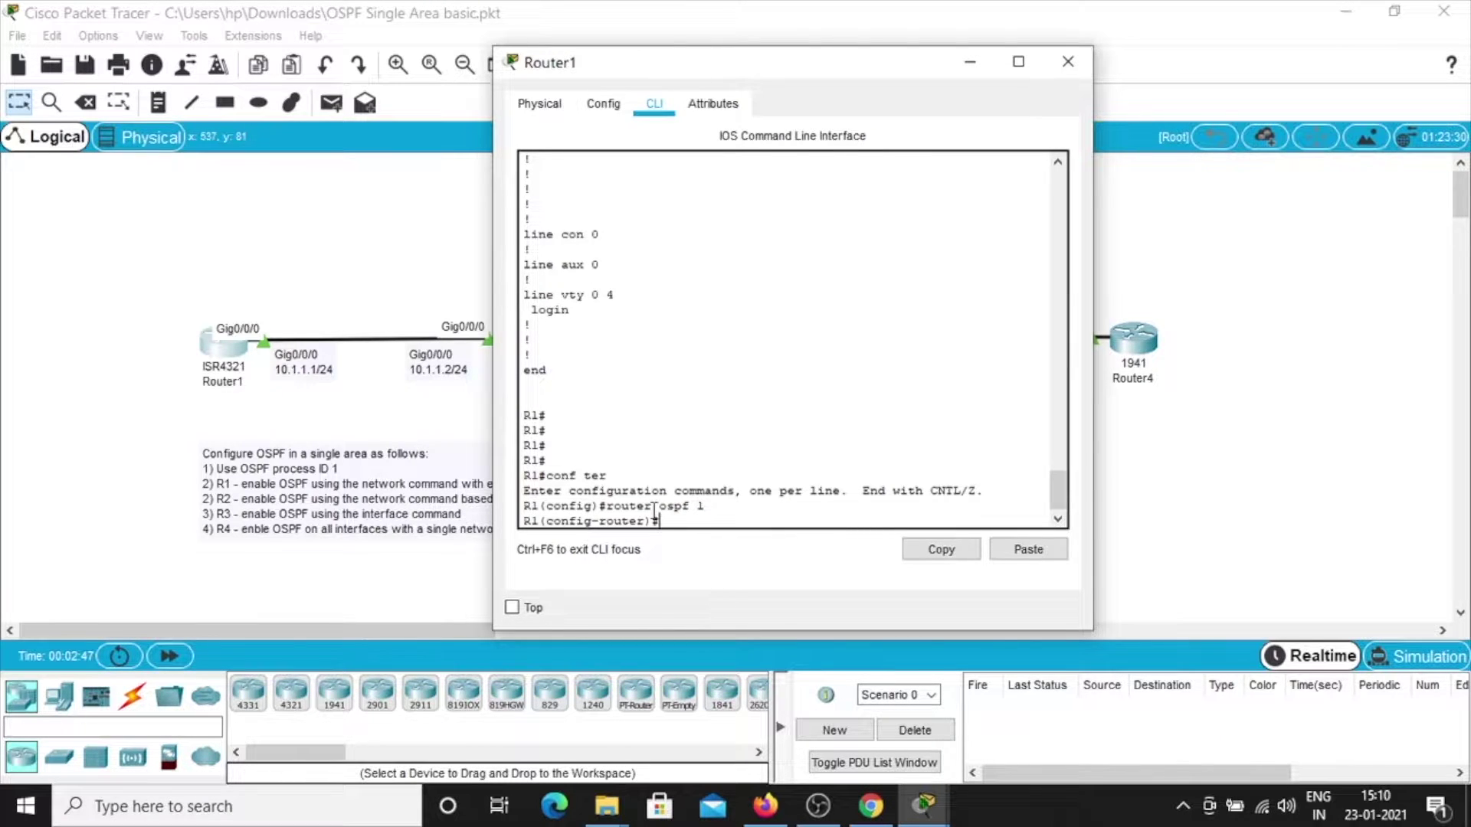
{"action": "left_click_drag", "start_coordinate": [686, 77], "coordinate": [927, 79]}
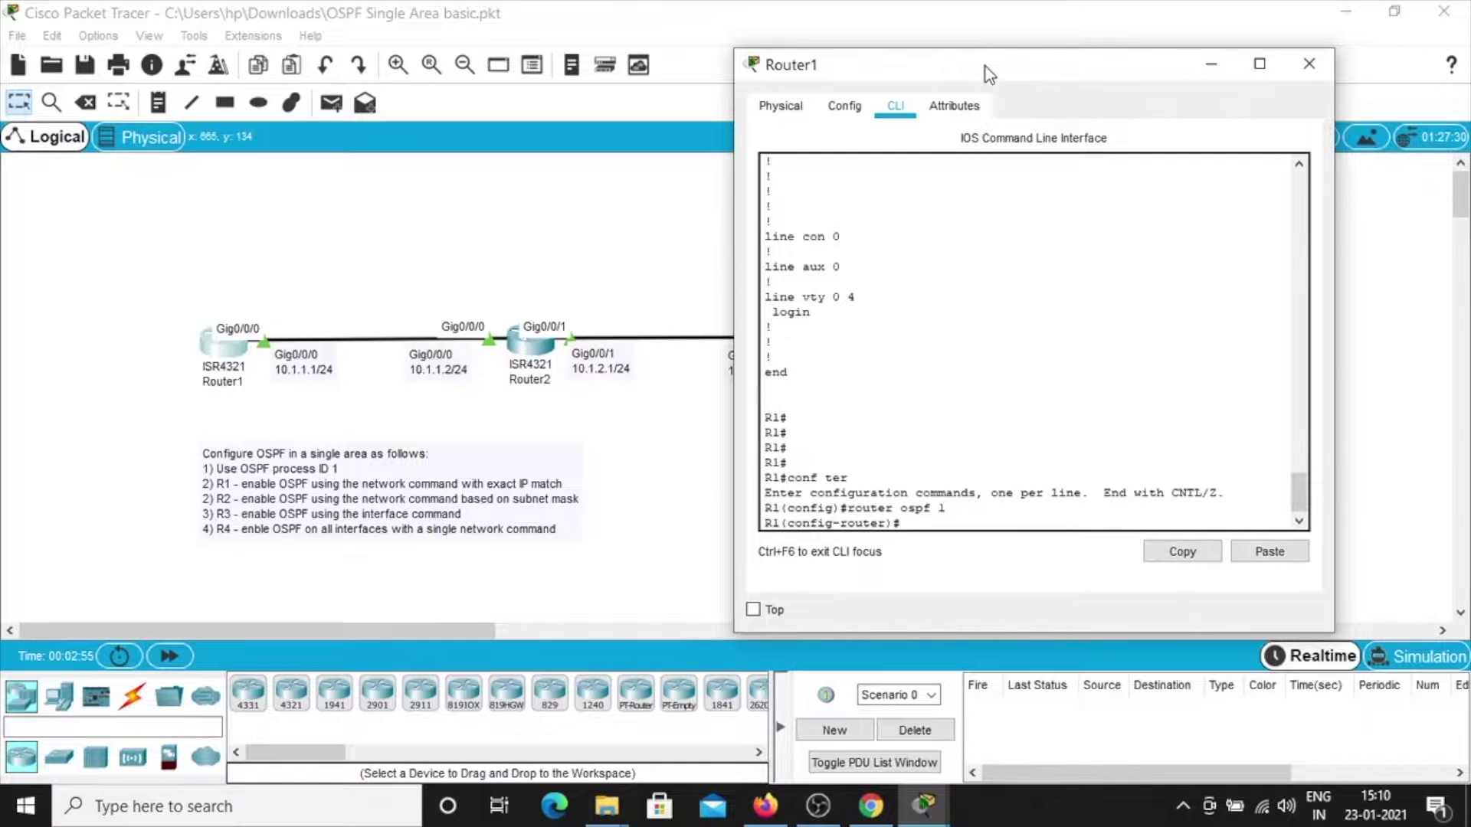
{"action": "left_click_drag", "start_coordinate": [985, 66], "coordinate": [655, 87]}
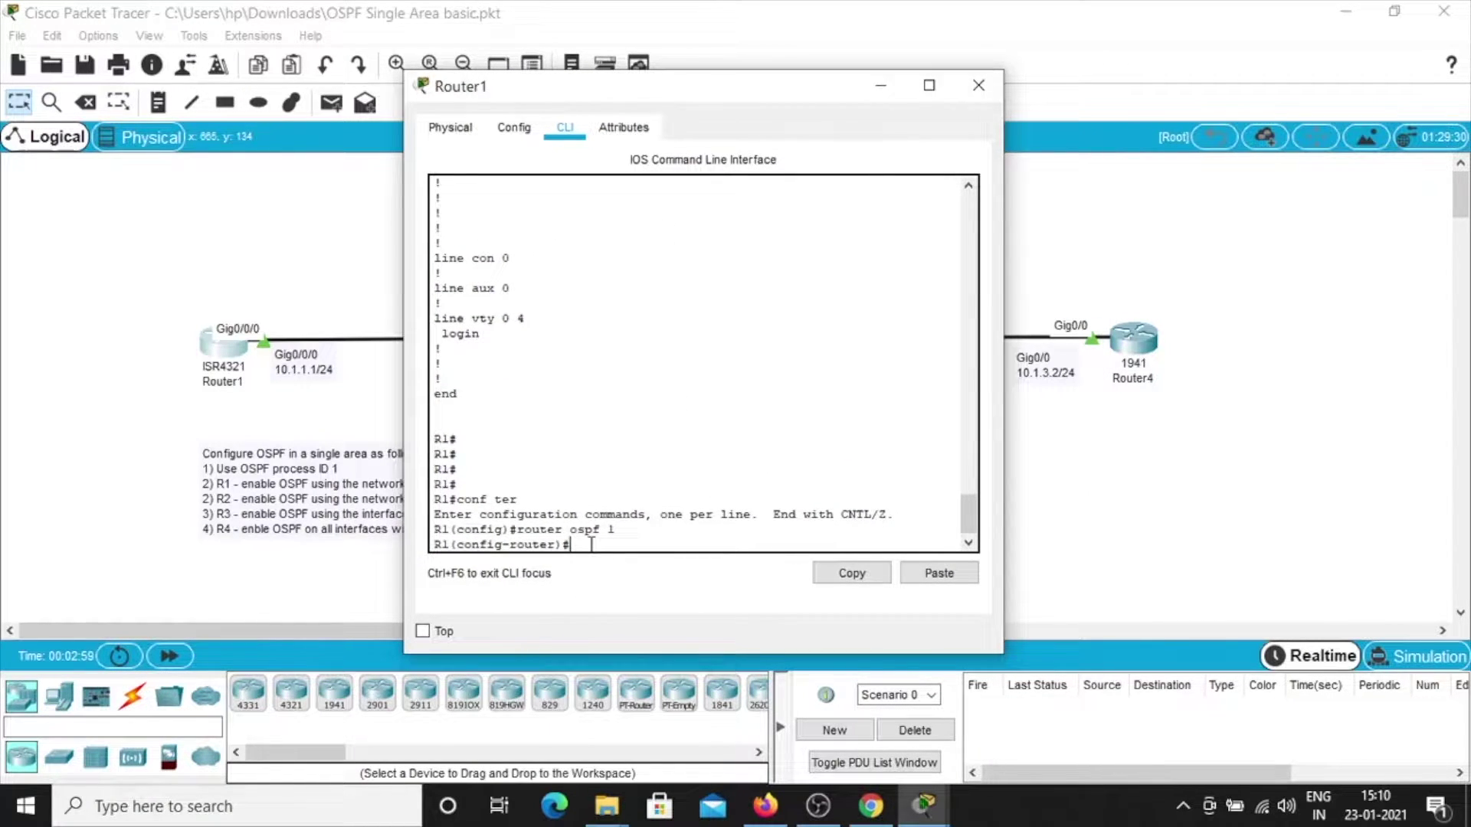
Try to add the OSPF statement network 10.1.1.1 0.0.0.0 area0 on Router1.
{"action": "type", "text": "network 10.1.1.1"}
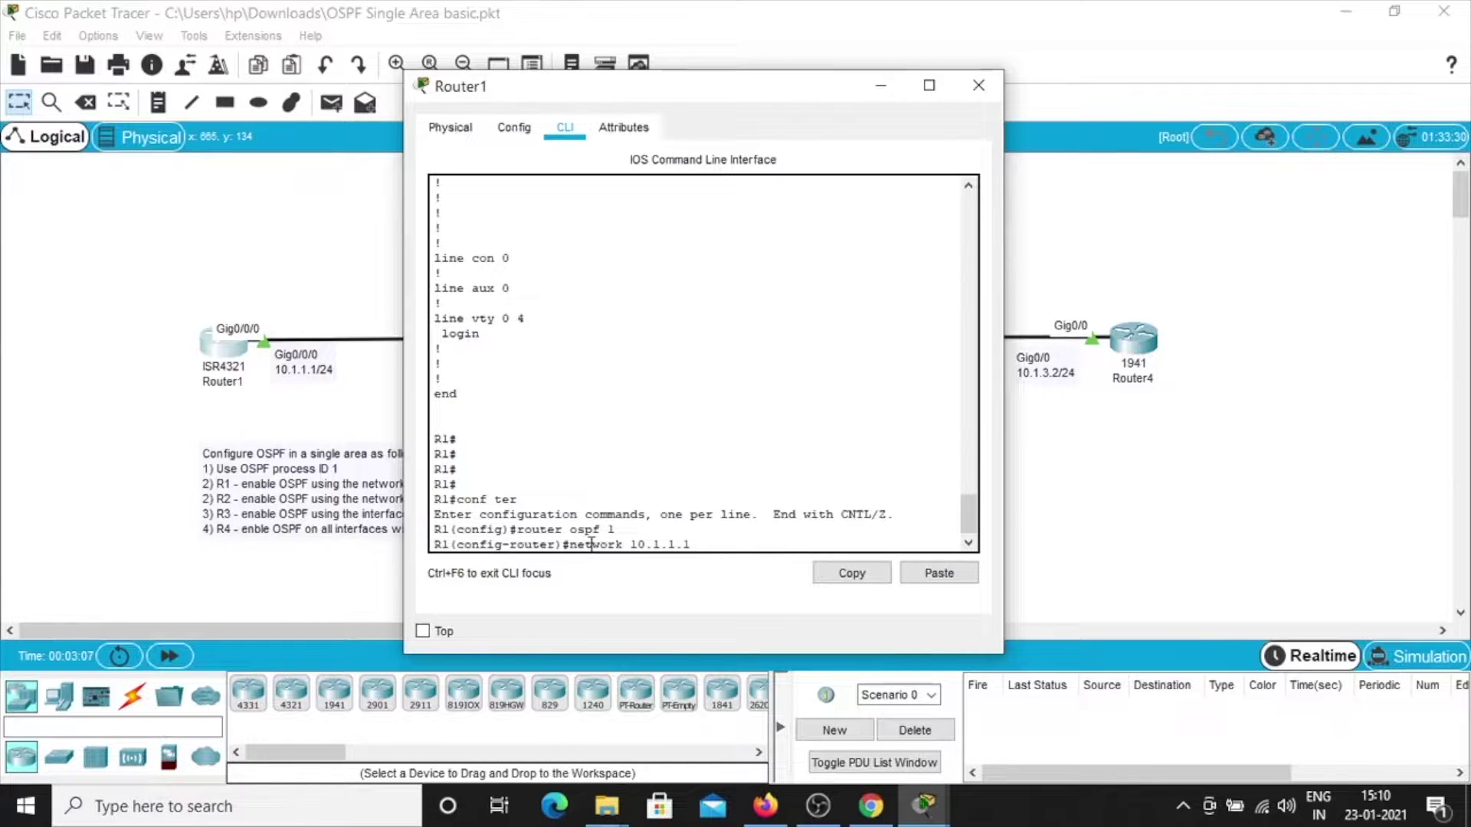
{"action": "type", "text": " 0.0.0.0 are"}
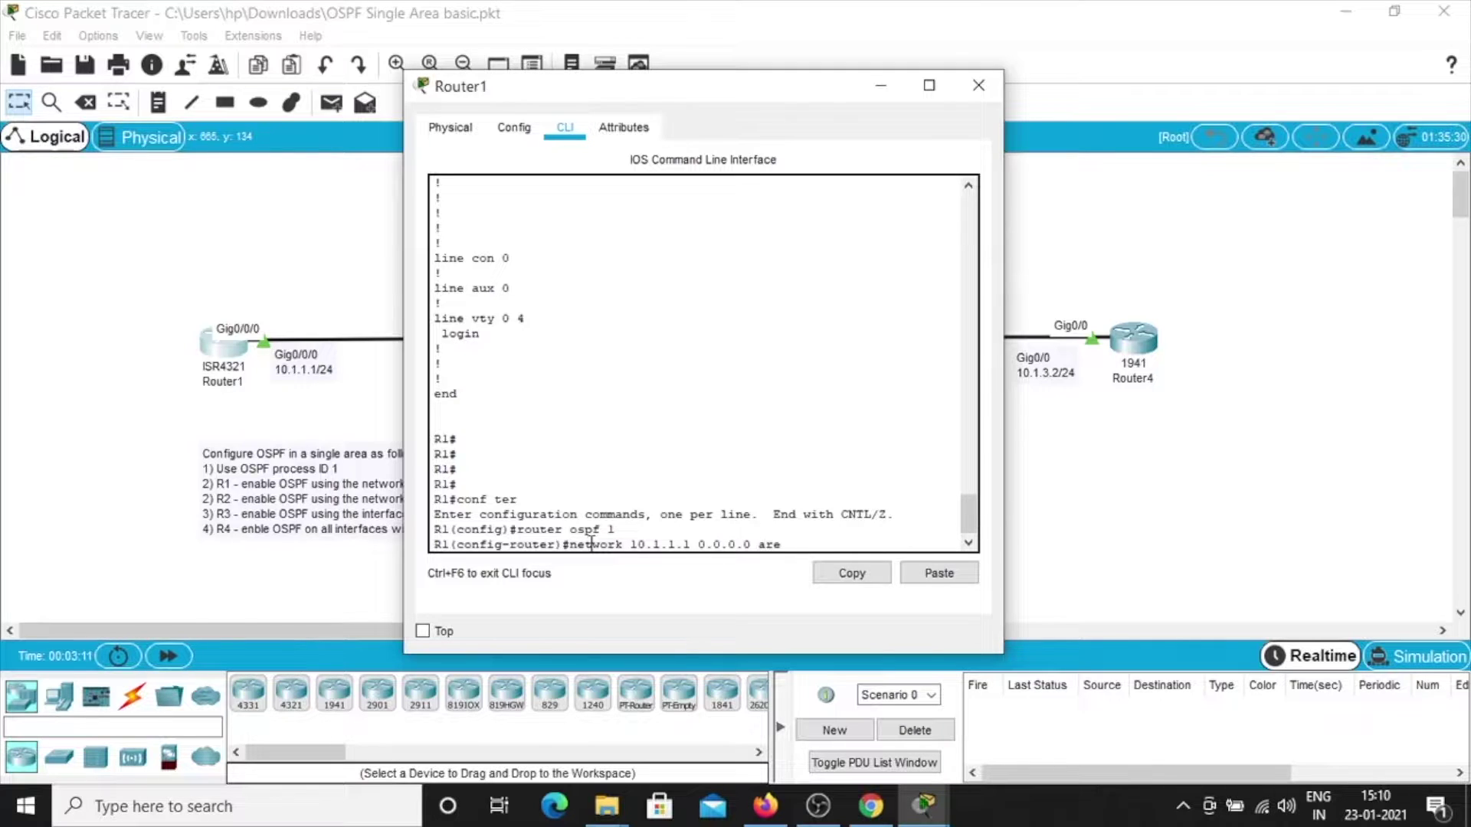
{"action": "type", "text": "a0"}
{"action": "key", "text": "Return"}
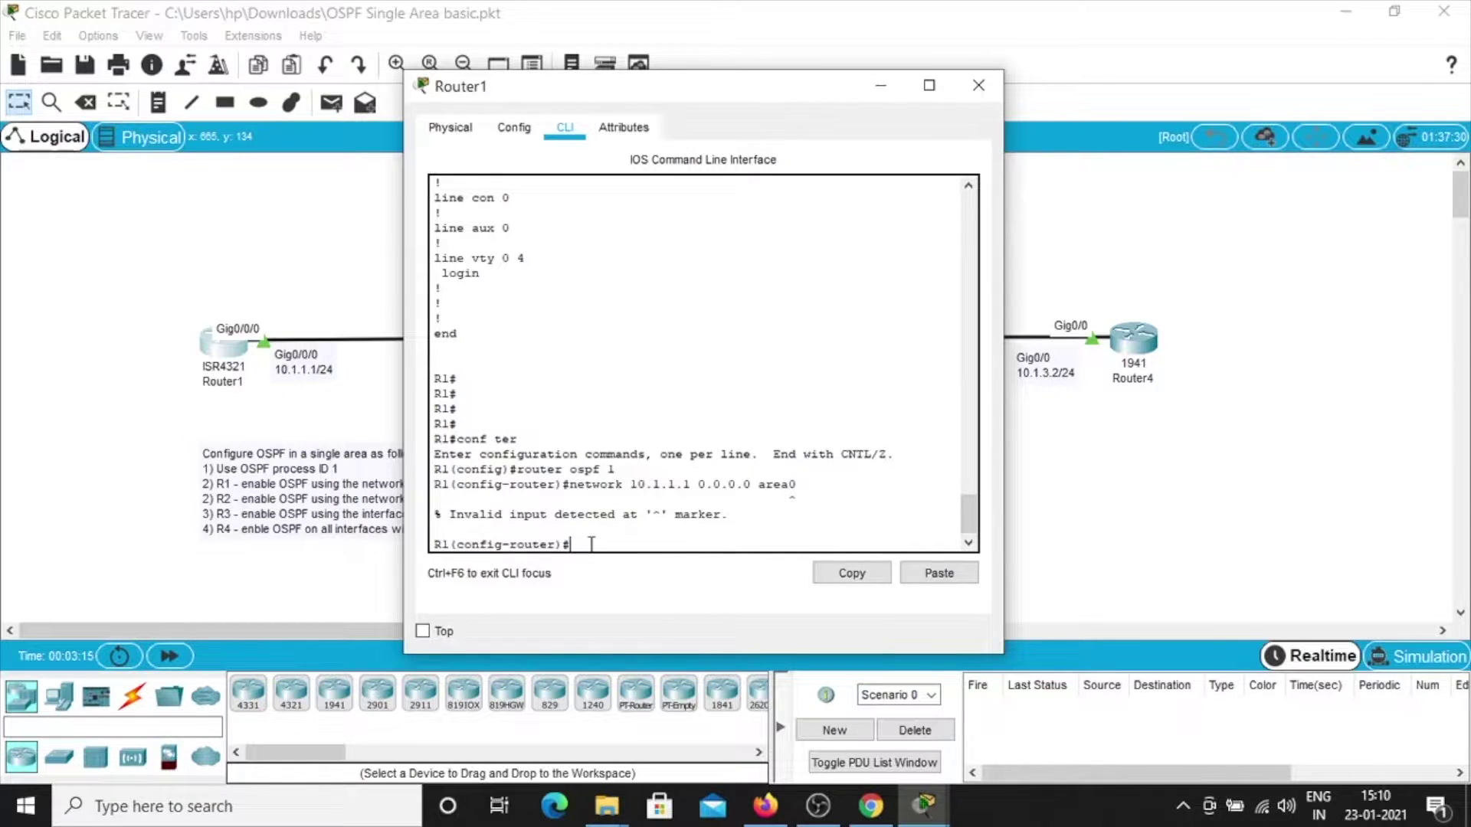
Add exact-match OSPF network statements for 10.1.1.1 and 1.1.1.1, both with wildcard 0.0.0.0 in area 0, and leave configuration mode.
{"action": "type", "text": "network 10.1.1.1 0.0.0.0"}
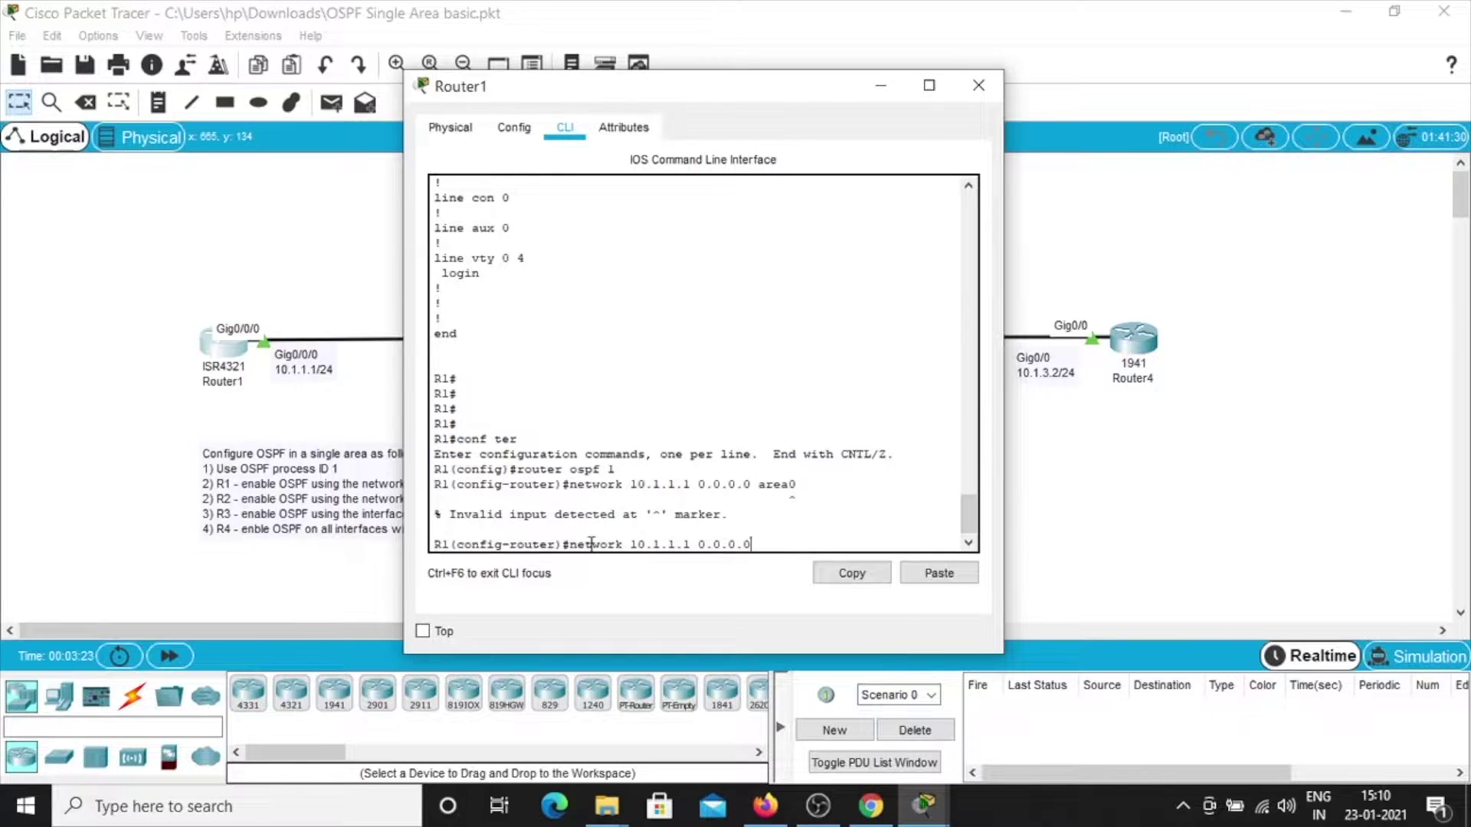
{"action": "type", "text": " area 0"}
{"action": "key", "text": "Return"}
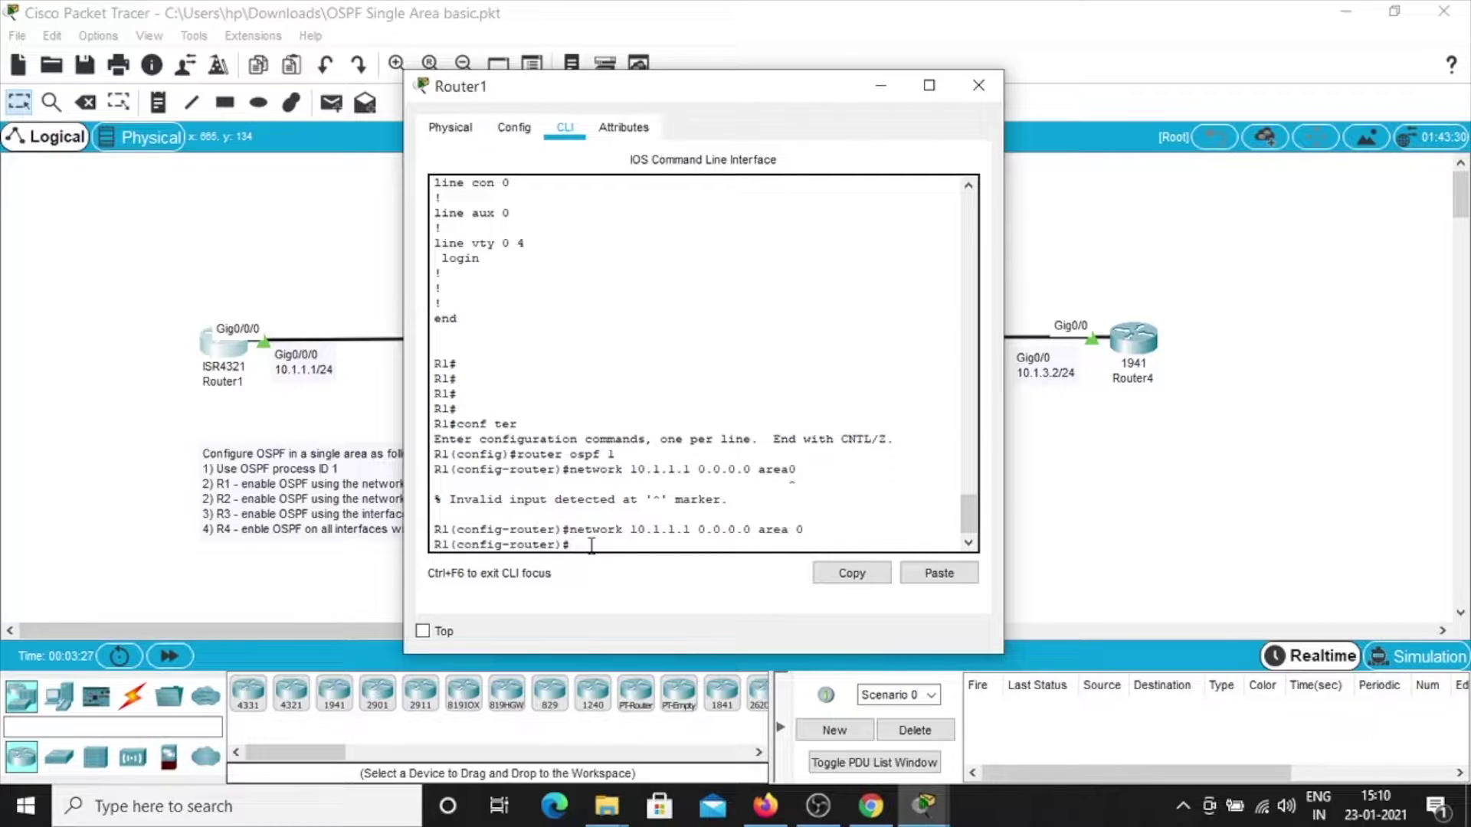
{"action": "type", "text": "network 1.1.1.1 0.0.0.0"}
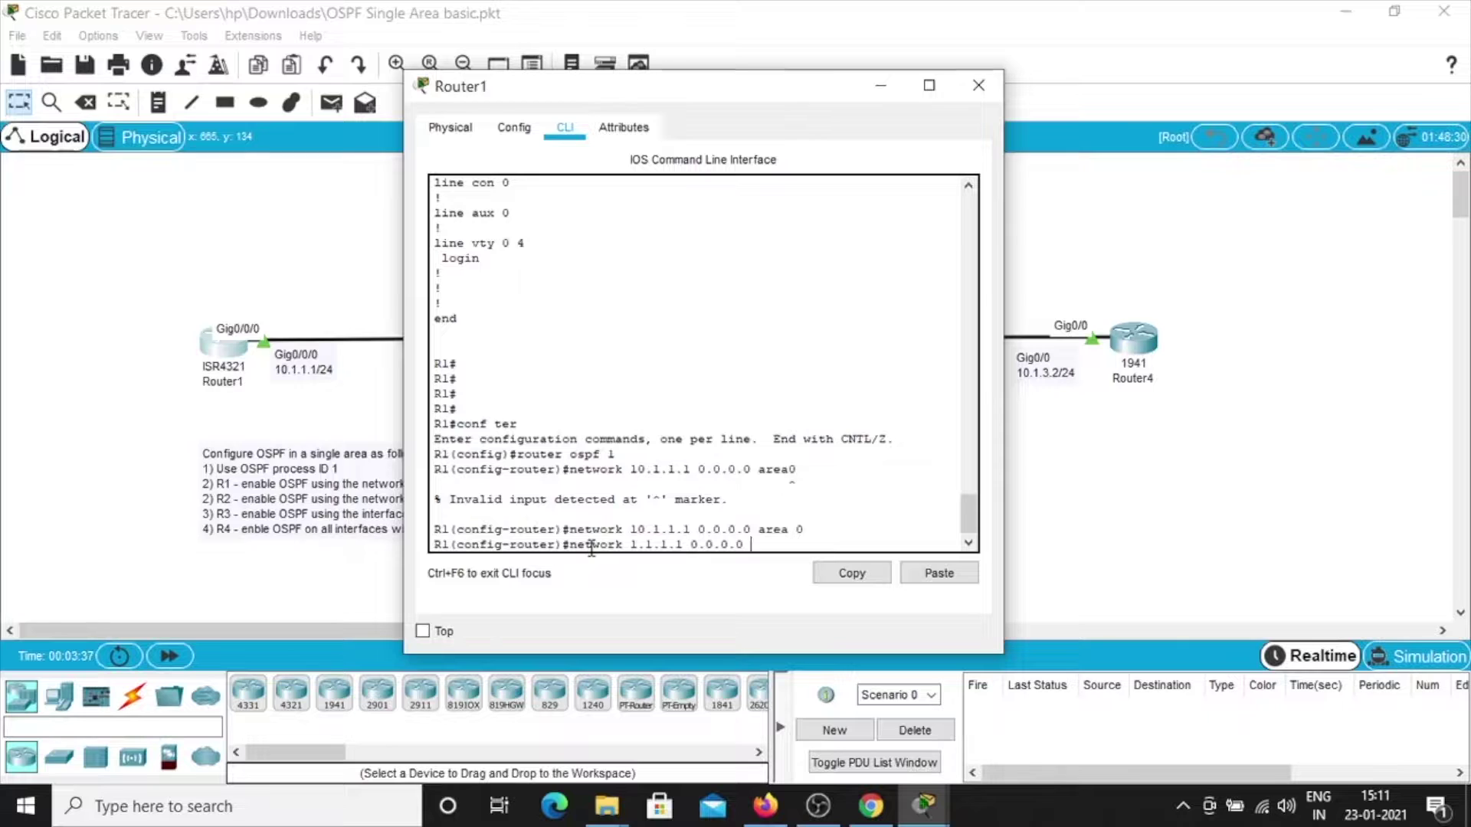
{"action": "type", "text": " area 0"}
{"action": "key", "text": "Return"}
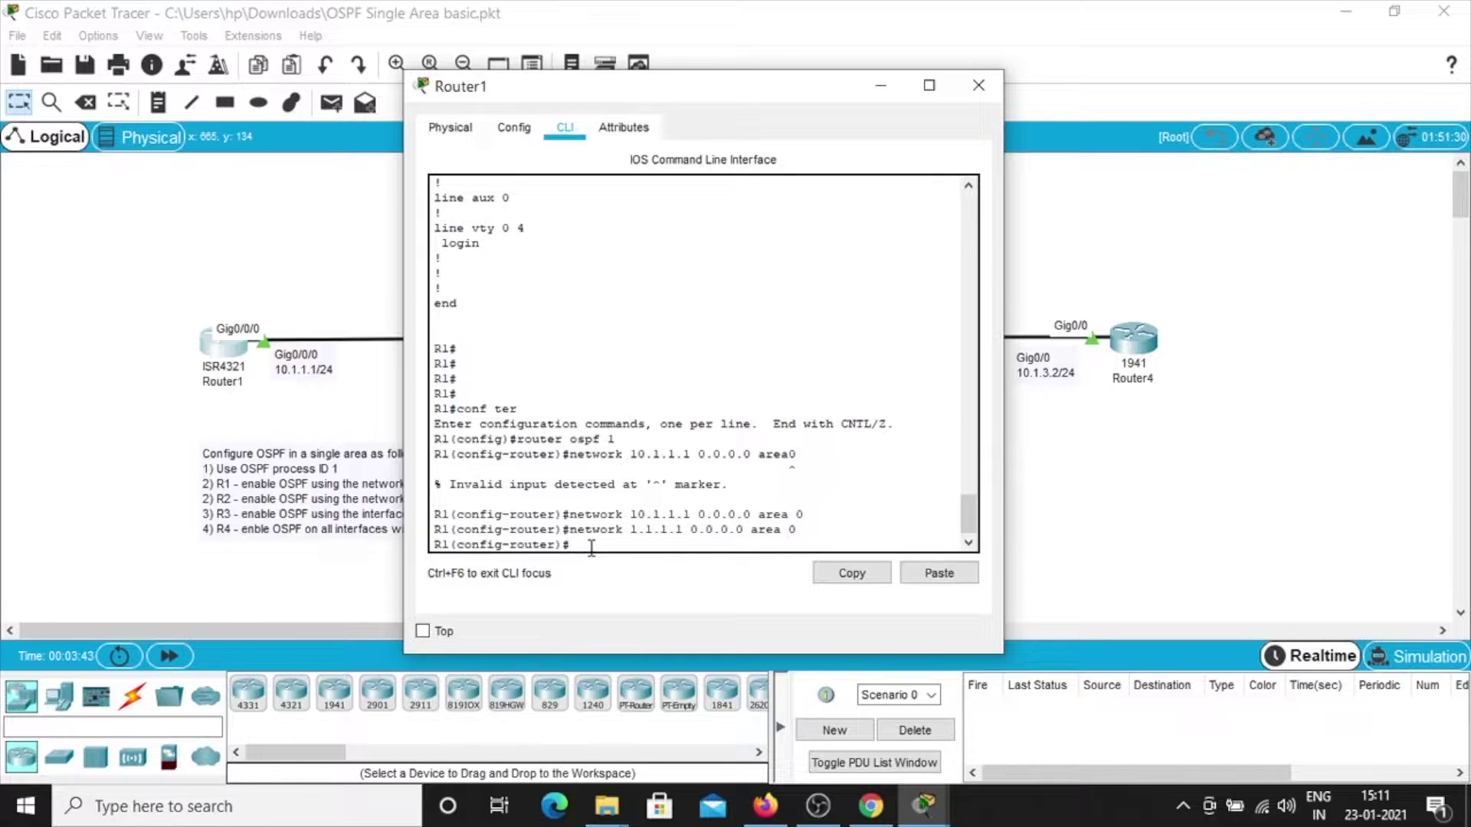
{"action": "type", "text": "end"}
{"action": "key", "text": "Return"}
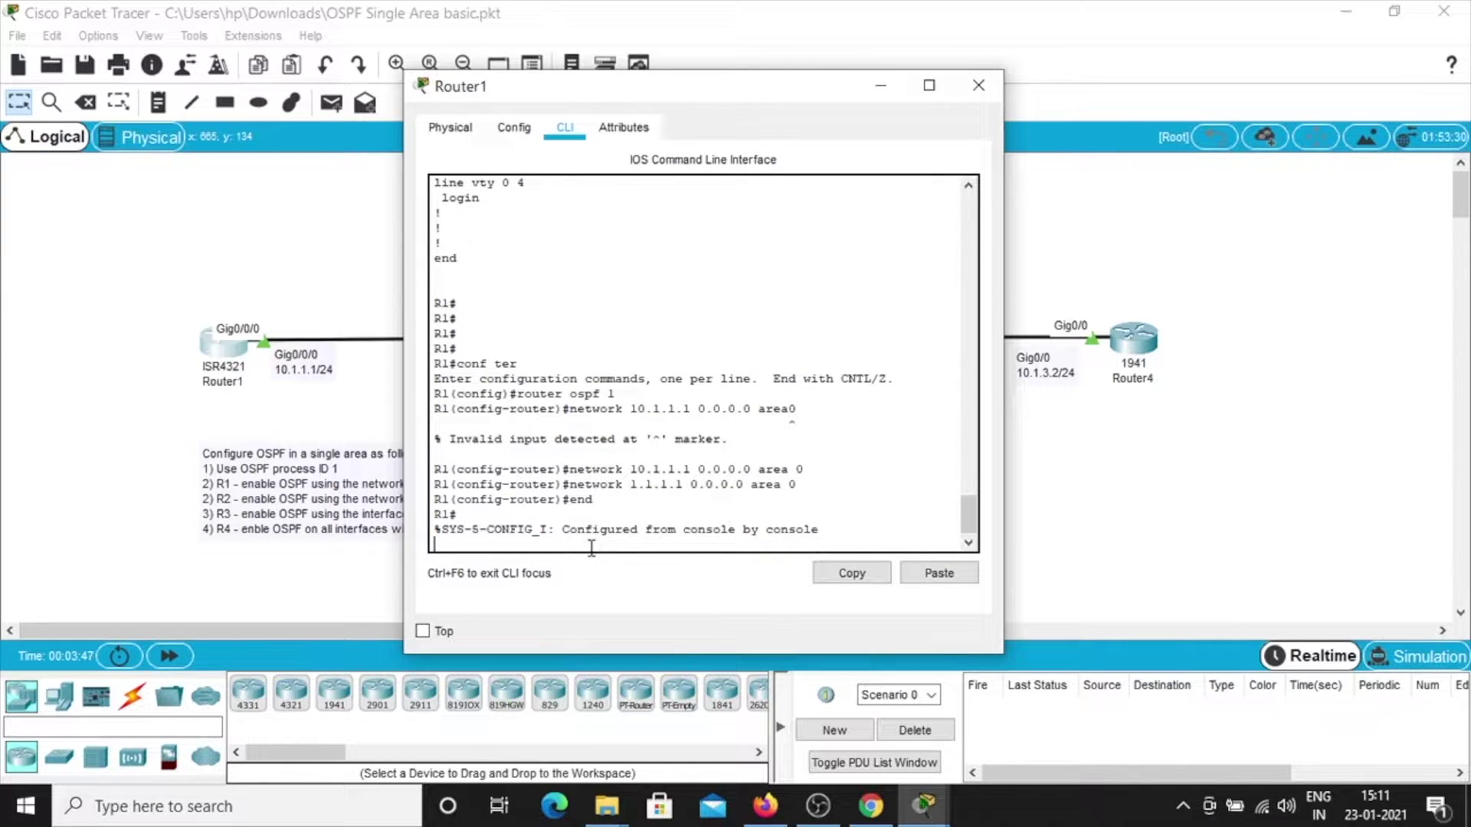
Display Router1's OSPF interface details and its IP routing protocol settings.
{"action": "type", "text": "sh ip ospf int"}
{"action": "key", "text": "Return"}
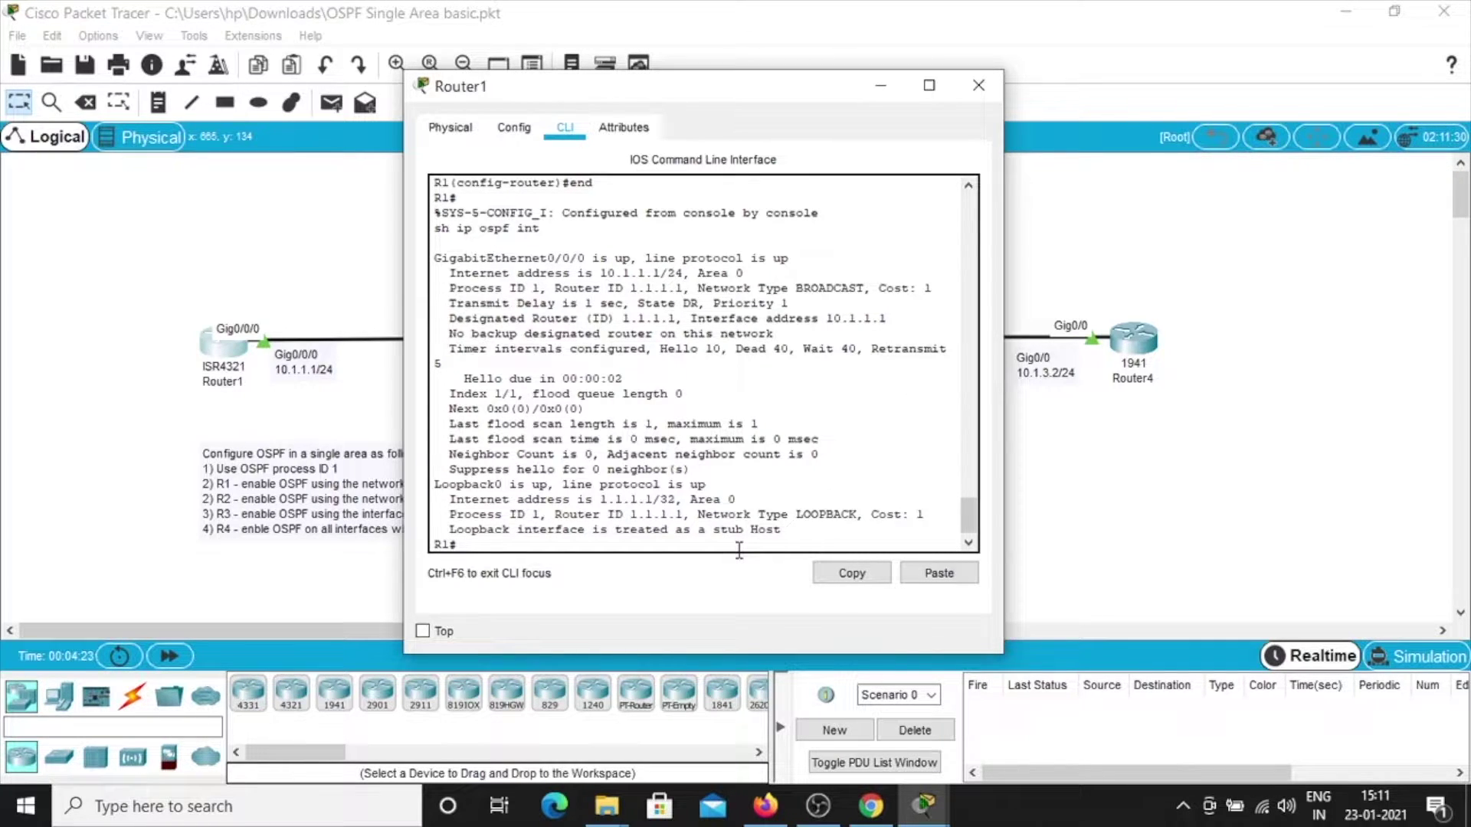
{"action": "key", "text": "Return"}
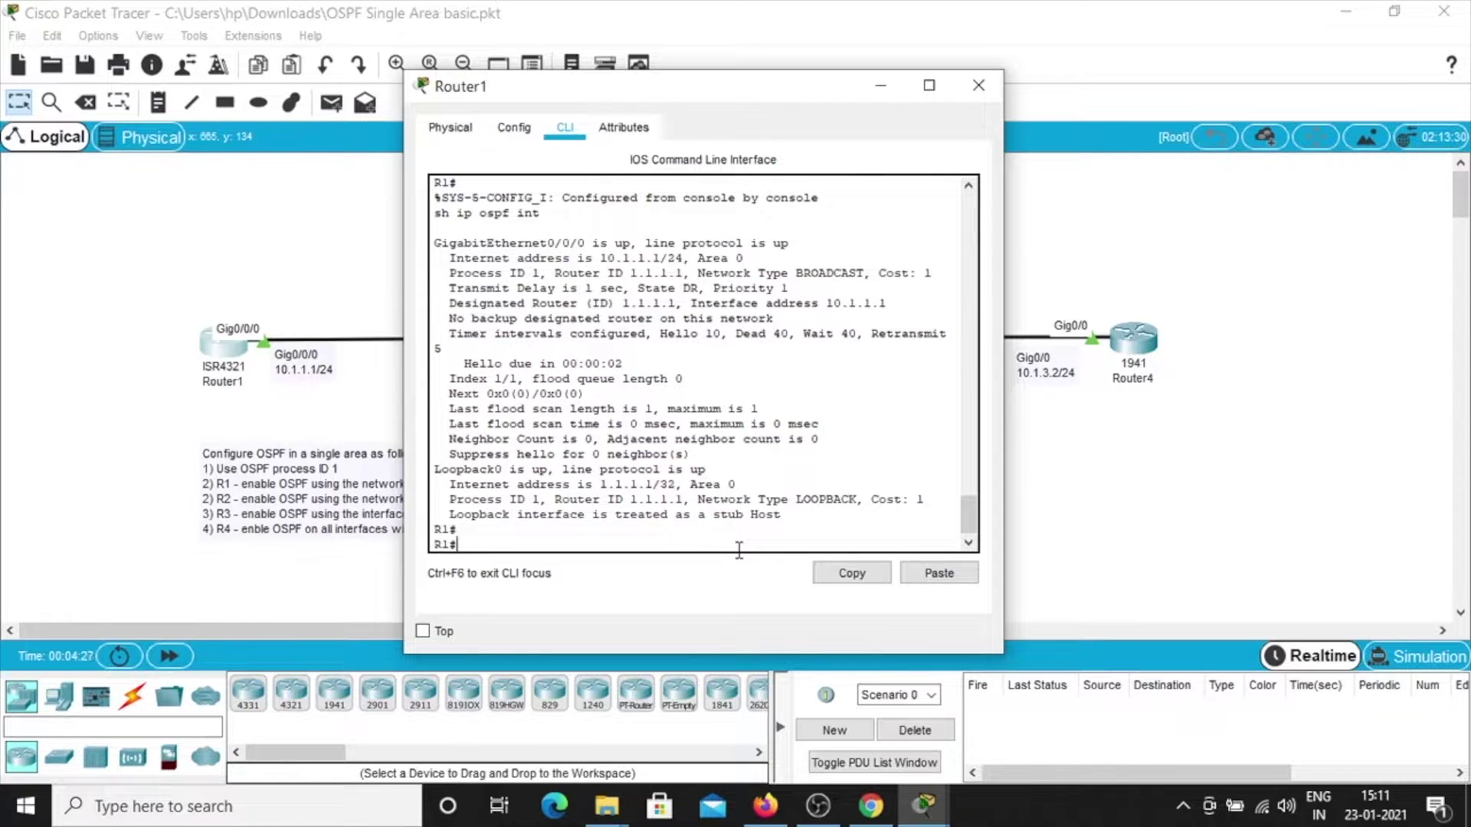
{"action": "type", "text": "sh ip proto"}
{"action": "key", "text": "Return"}
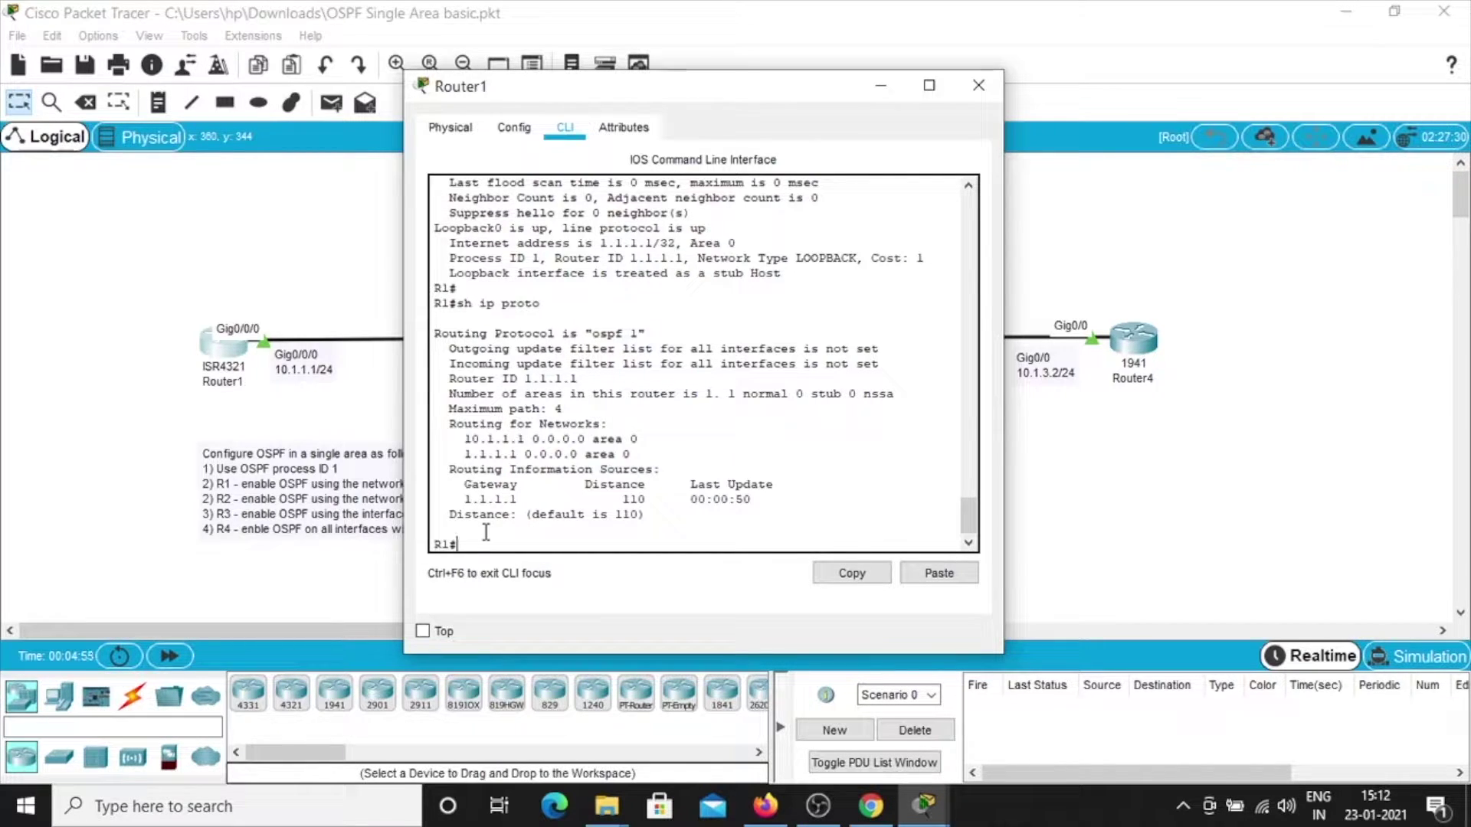
Display Router1's IP routing table and close the router's window.
{"action": "type", "text": "sh ip route"}
{"action": "key", "text": "Return"}
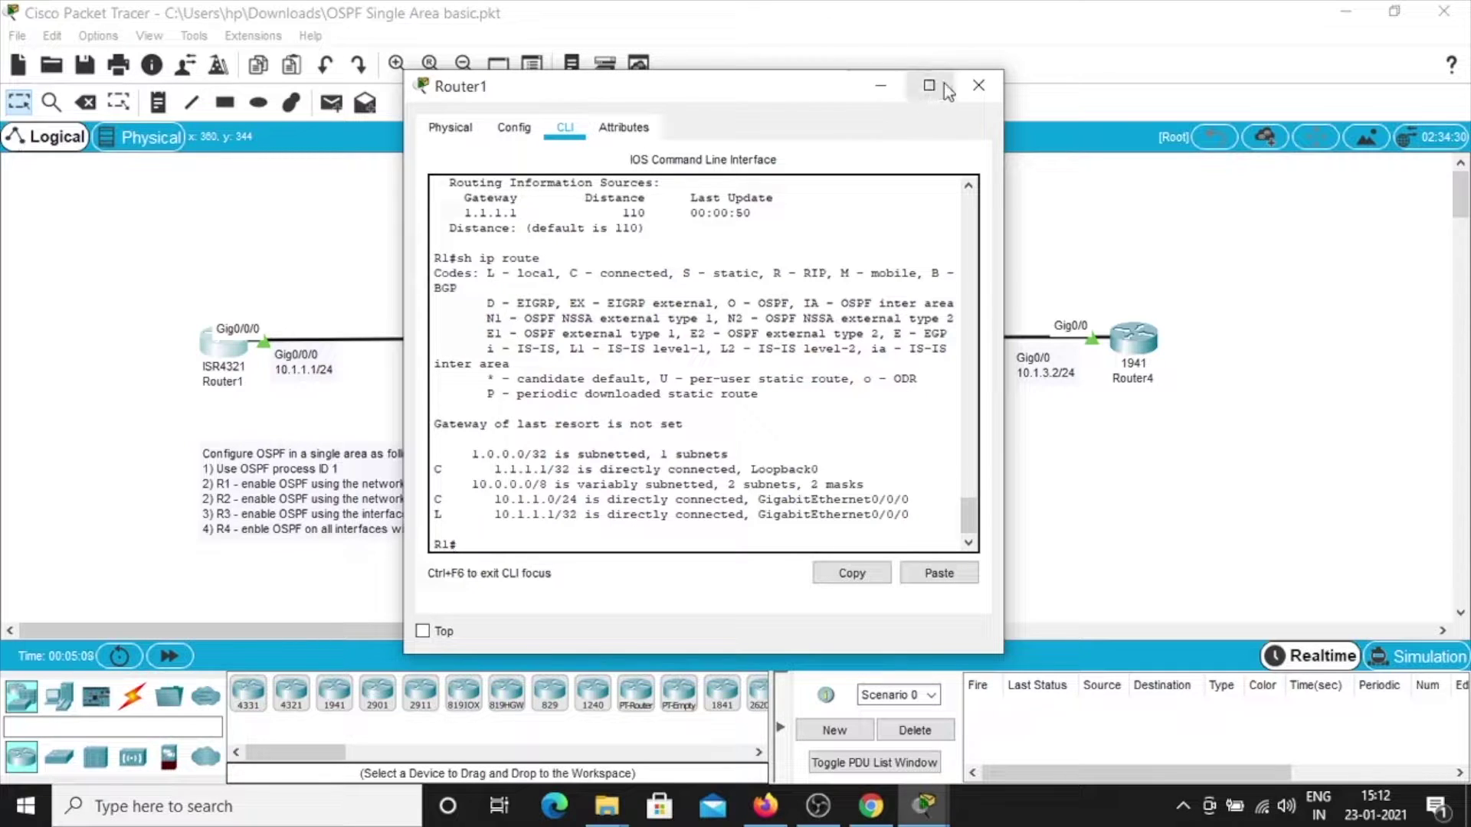
{"action": "left_click", "coordinate": [978, 85]}
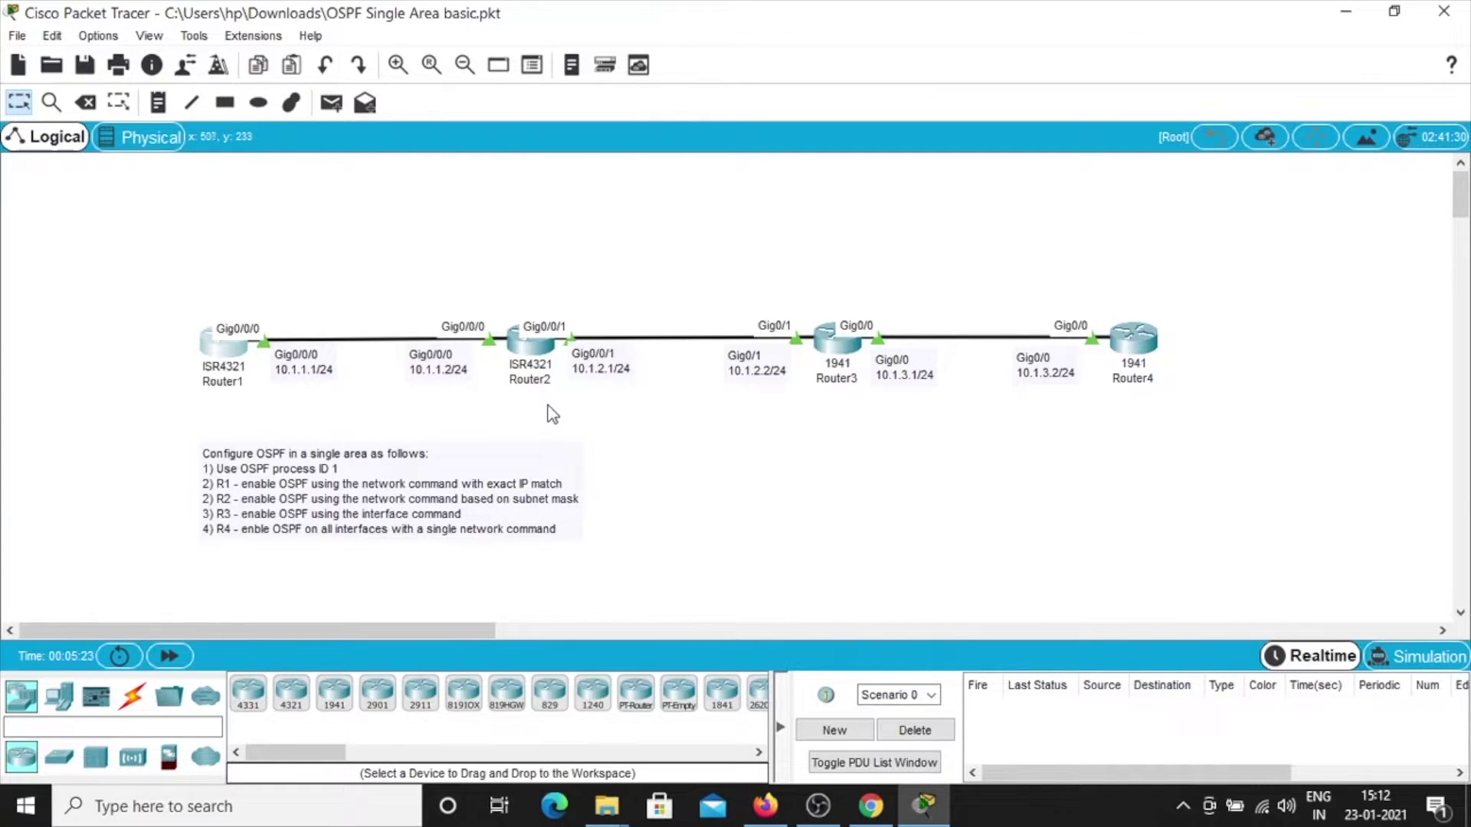
Open Router2's command line and bring up its user EXEC prompt.
{"action": "left_click", "coordinate": [539, 341]}
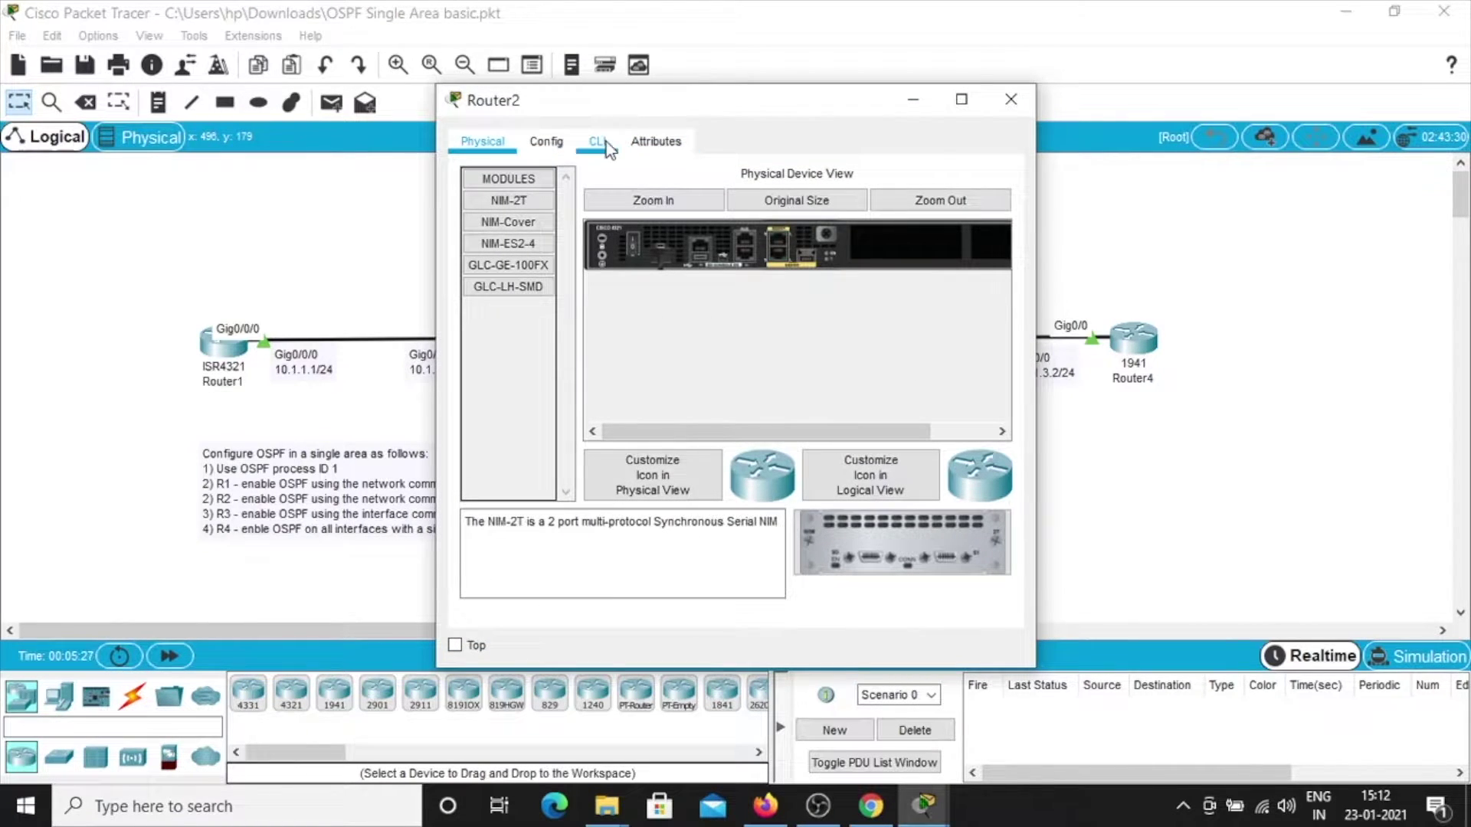
{"action": "left_click", "coordinate": [602, 141]}
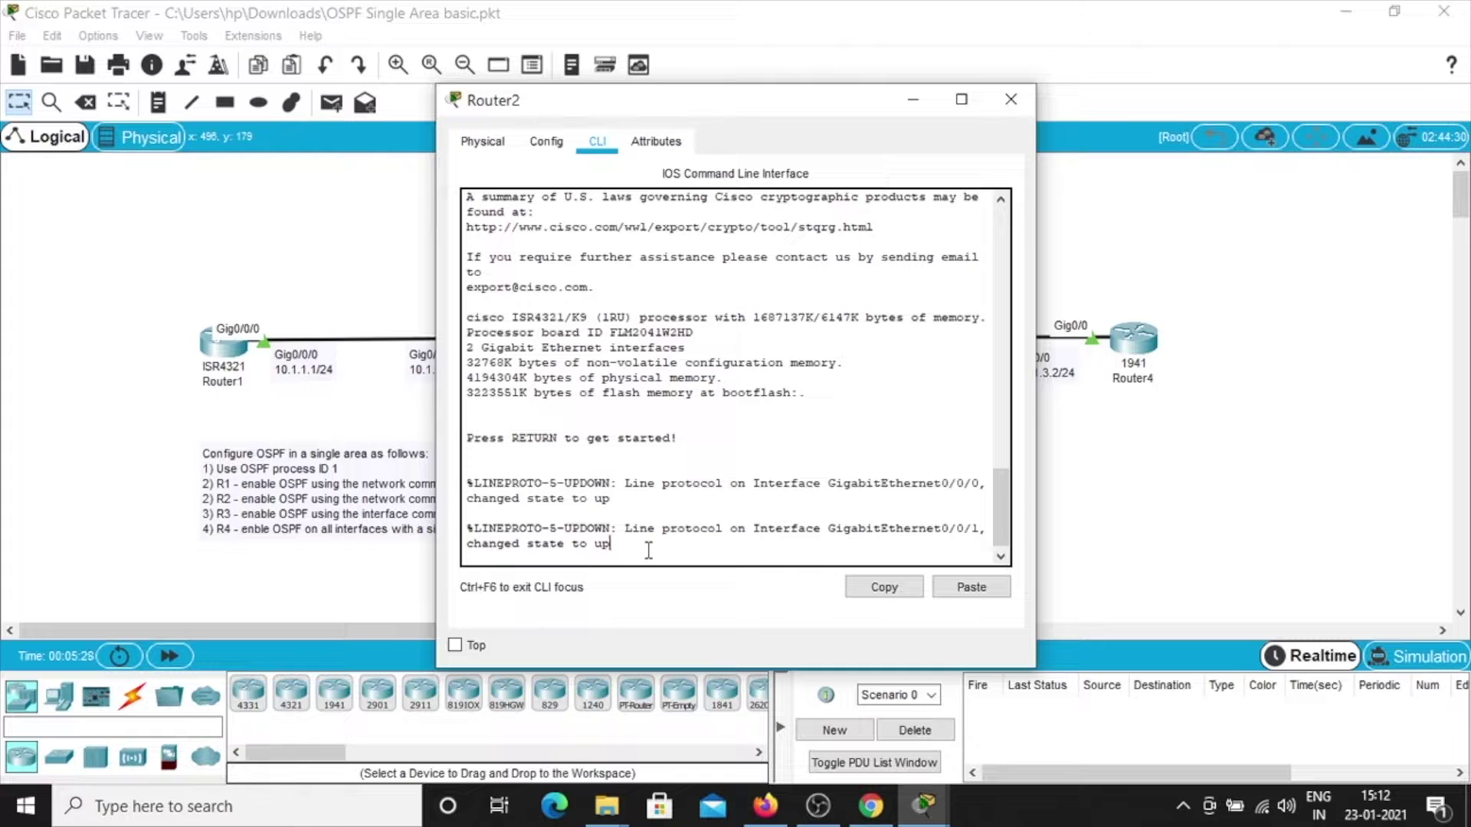
{"action": "key", "text": "Return"}
{"action": "key", "text": "Return"}
{"action": "key", "text": "Return"}
{"action": "key", "text": "Return"}
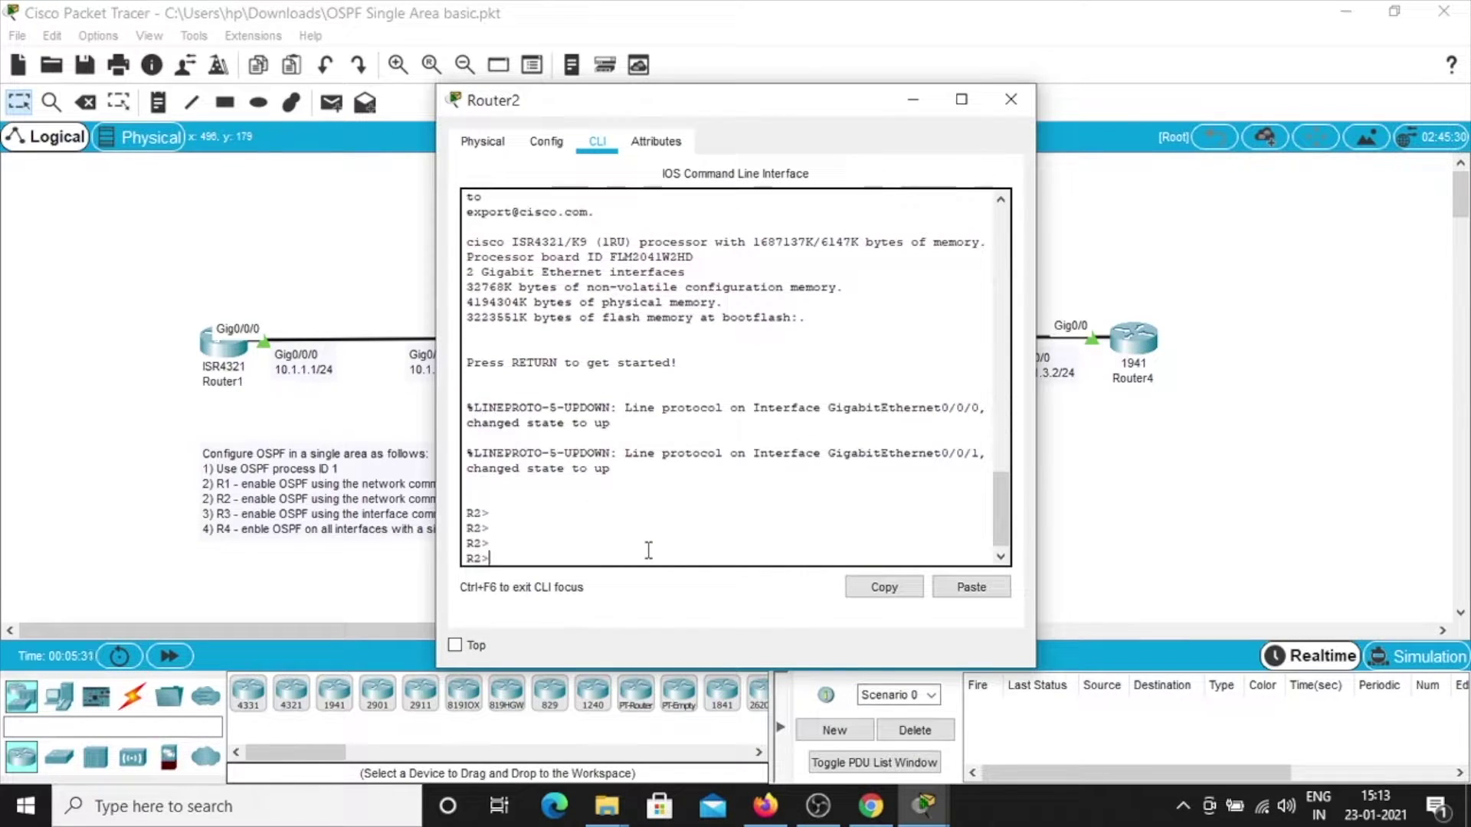
Enter privileged EXEC mode on Router2 and display its brief IP interface summary.
{"action": "type", "text": "en"}
{"action": "key", "text": "Return"}
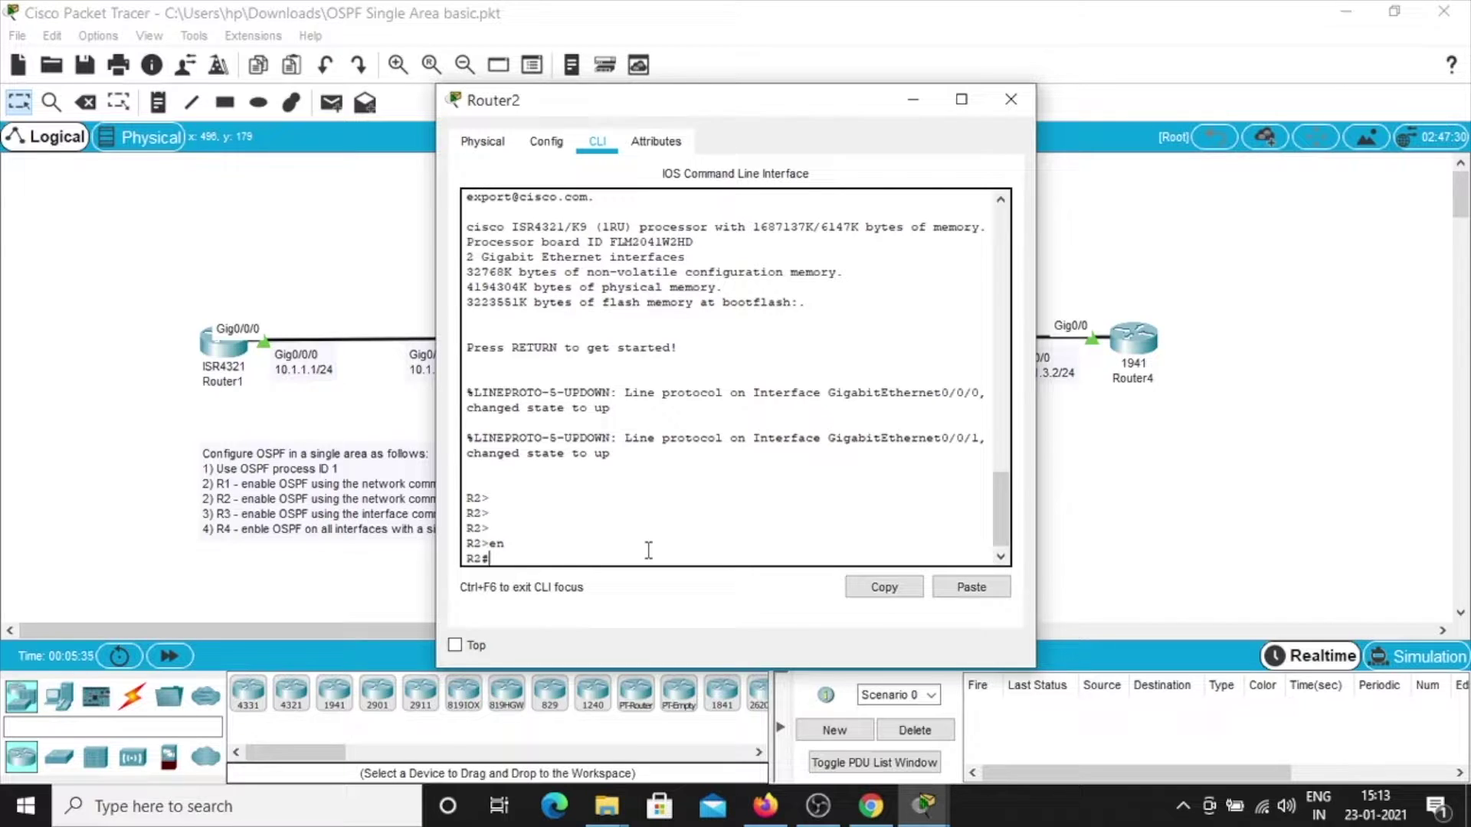
{"action": "type", "text": "sh ip int br"}
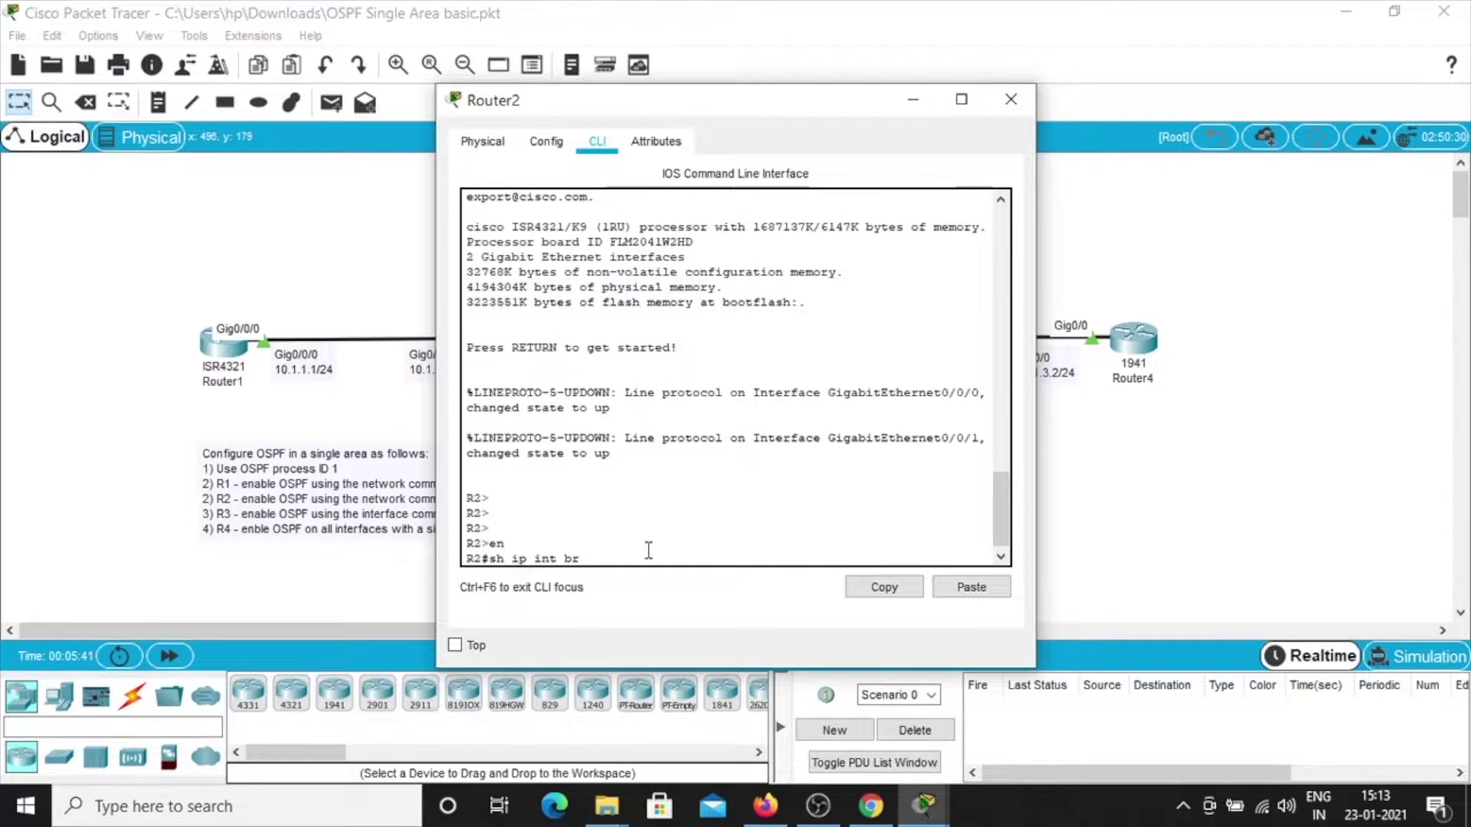
{"action": "key", "text": "Return"}
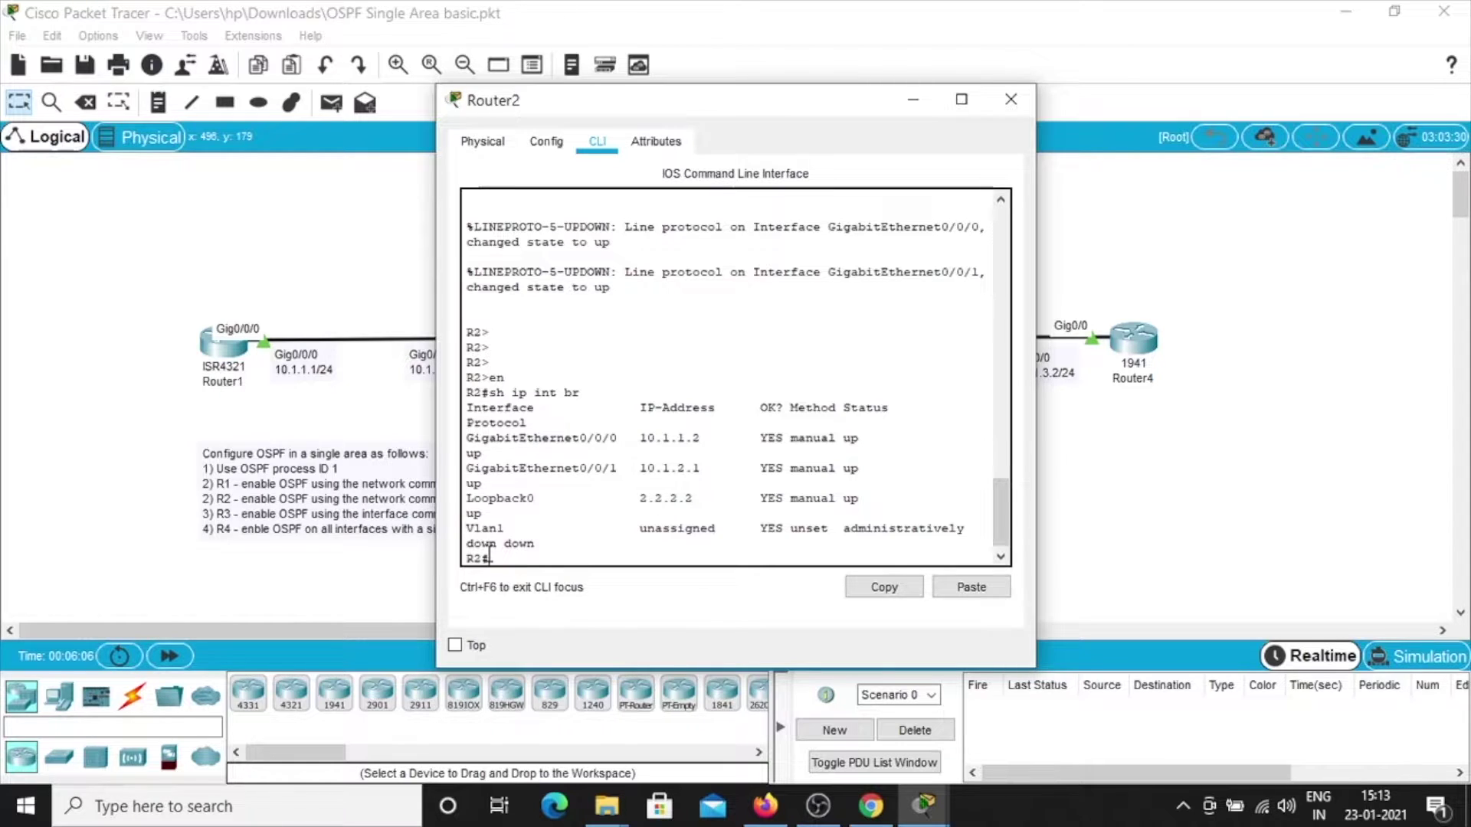
Display Router2's running configuration through to its end, examining the interface addresses and subnet masks.
{"action": "type", "text": "h run"}
{"action": "key", "text": "Return"}
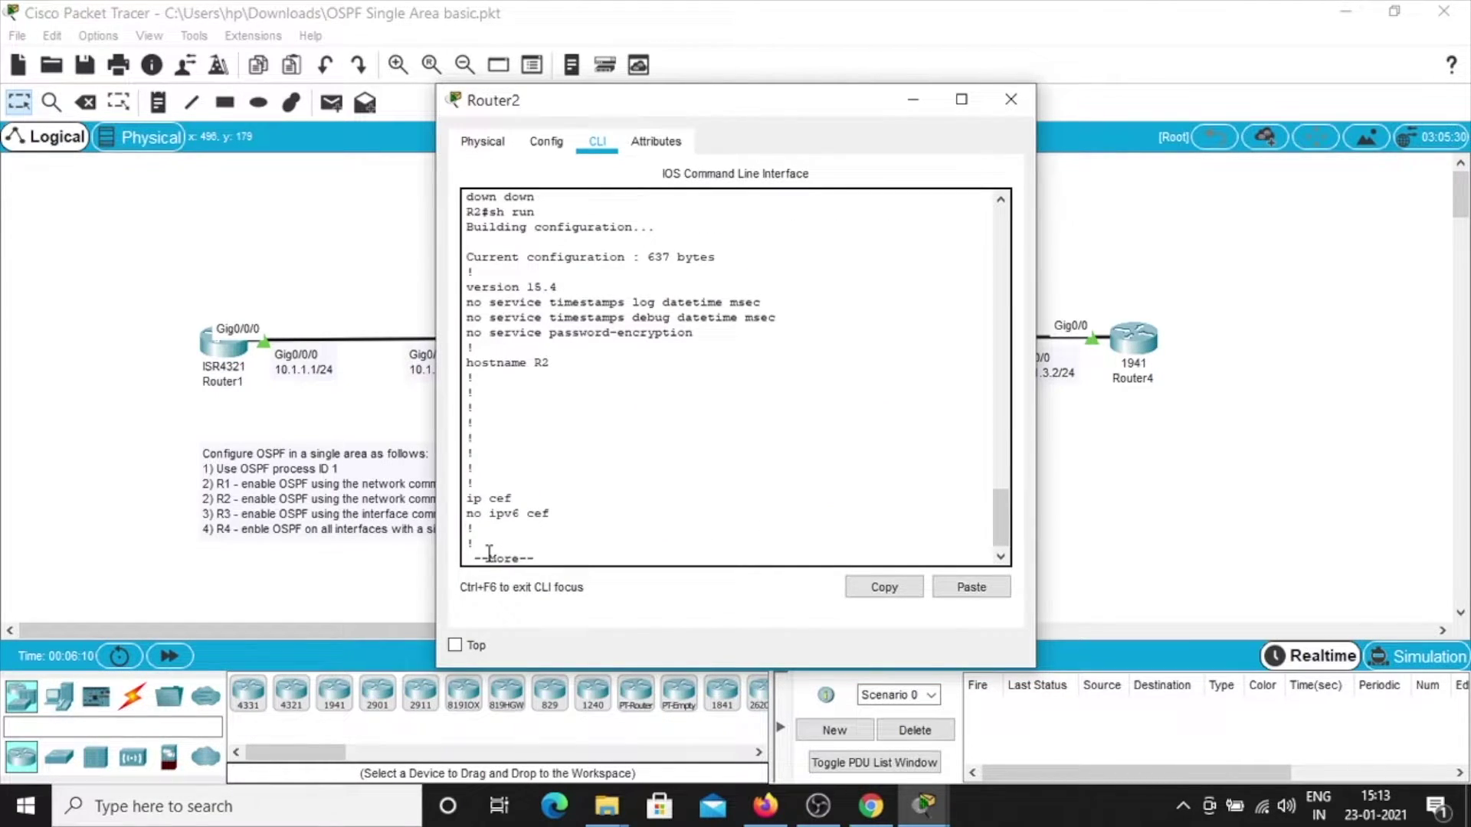
{"action": "key", "text": "Return"}
{"action": "key", "text": "Return"}
{"action": "key", "text": "Return"}
{"action": "key", "text": "Return"}
{"action": "key", "text": "Return"}
{"action": "key", "text": "Return"}
{"action": "key", "text": "Return"}
{"action": "key", "text": "Return"}
{"action": "key", "text": "Return"}
{"action": "key", "text": "Return"}
{"action": "key", "text": "Return"}
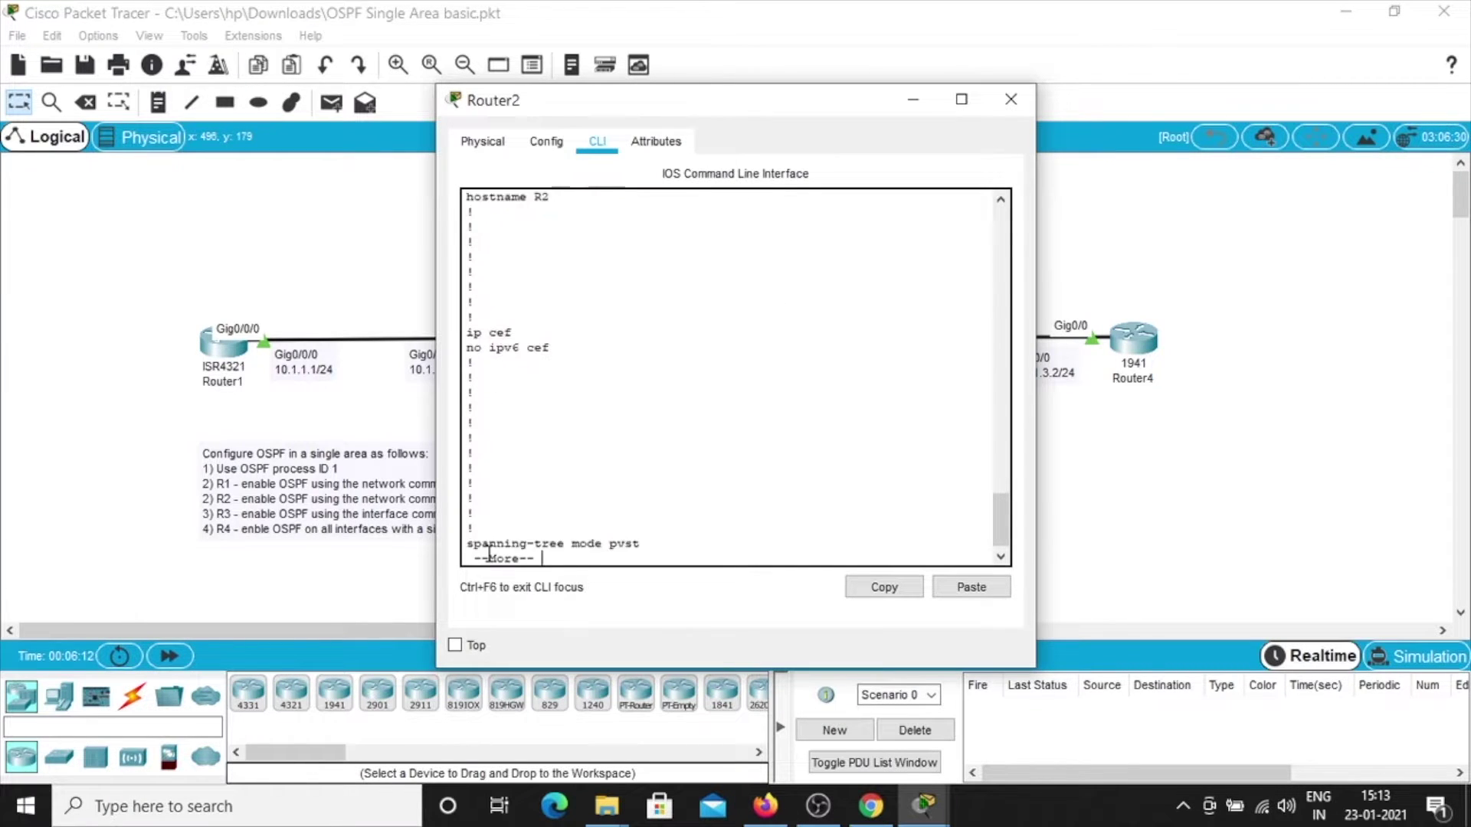
{"action": "key", "text": "Return"}
{"action": "key", "text": "Return"}
{"action": "key", "text": "Return"}
{"action": "key", "text": "Return"}
{"action": "key", "text": "Return"}
{"action": "key", "text": "Return"}
{"action": "key", "text": "Return"}
{"action": "key", "text": "Return"}
{"action": "key", "text": "Return"}
{"action": "key", "text": "Return"}
{"action": "key", "text": "Return"}
{"action": "key", "text": "Return"}
{"action": "key", "text": "Return"}
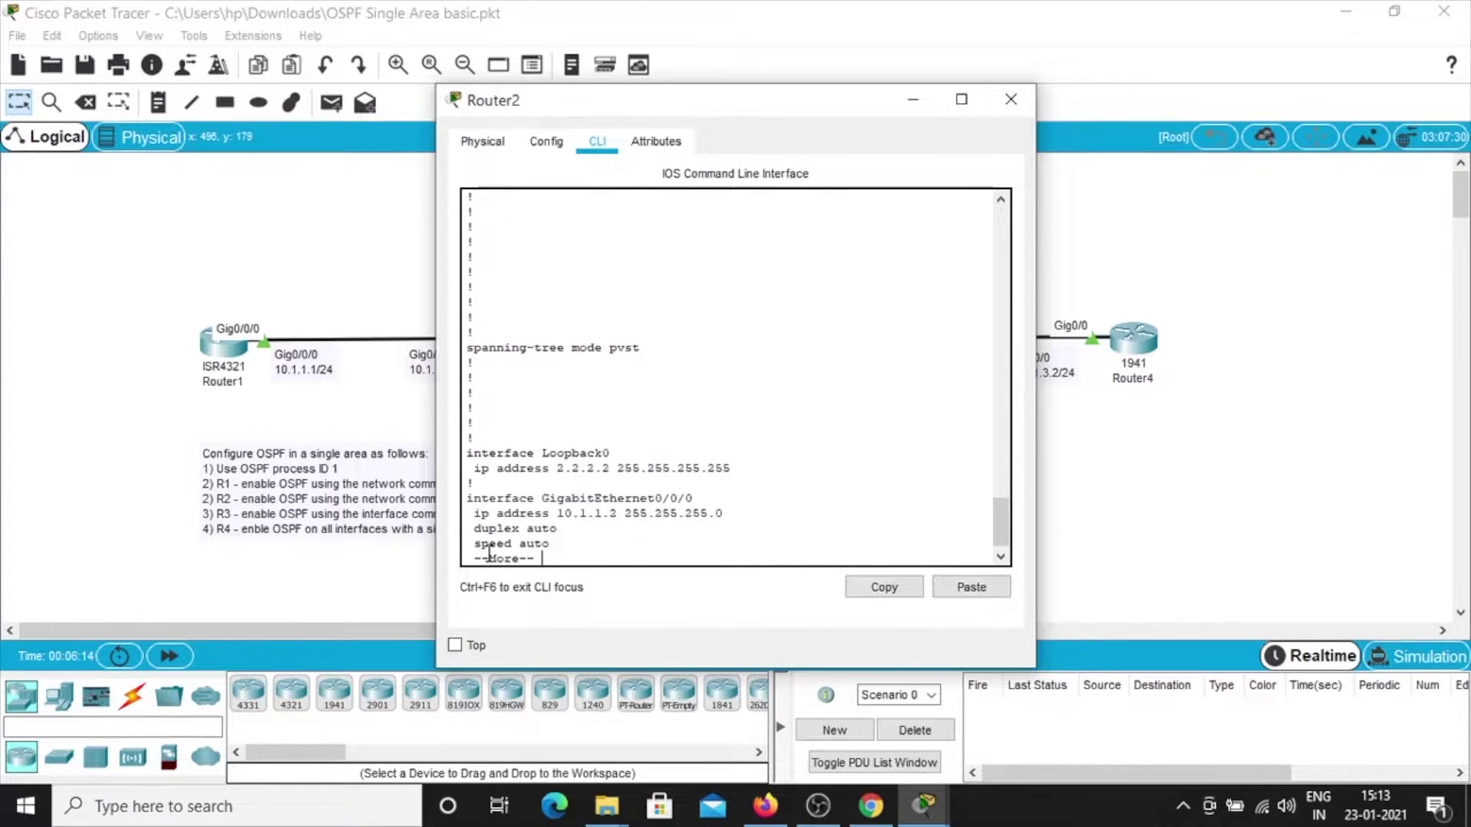
{"action": "key", "text": "Return"}
{"action": "key", "text": "Return"}
{"action": "key", "text": "Return"}
{"action": "key", "text": "Return"}
{"action": "key", "text": "Return"}
{"action": "key", "text": "Return"}
{"action": "key", "text": "Return"}
{"action": "key", "text": "Return"}
{"action": "key", "text": "Return"}
{"action": "key", "text": "Return"}
{"action": "key", "text": "Return"}
{"action": "key", "text": "Return"}
{"action": "key", "text": "Return"}
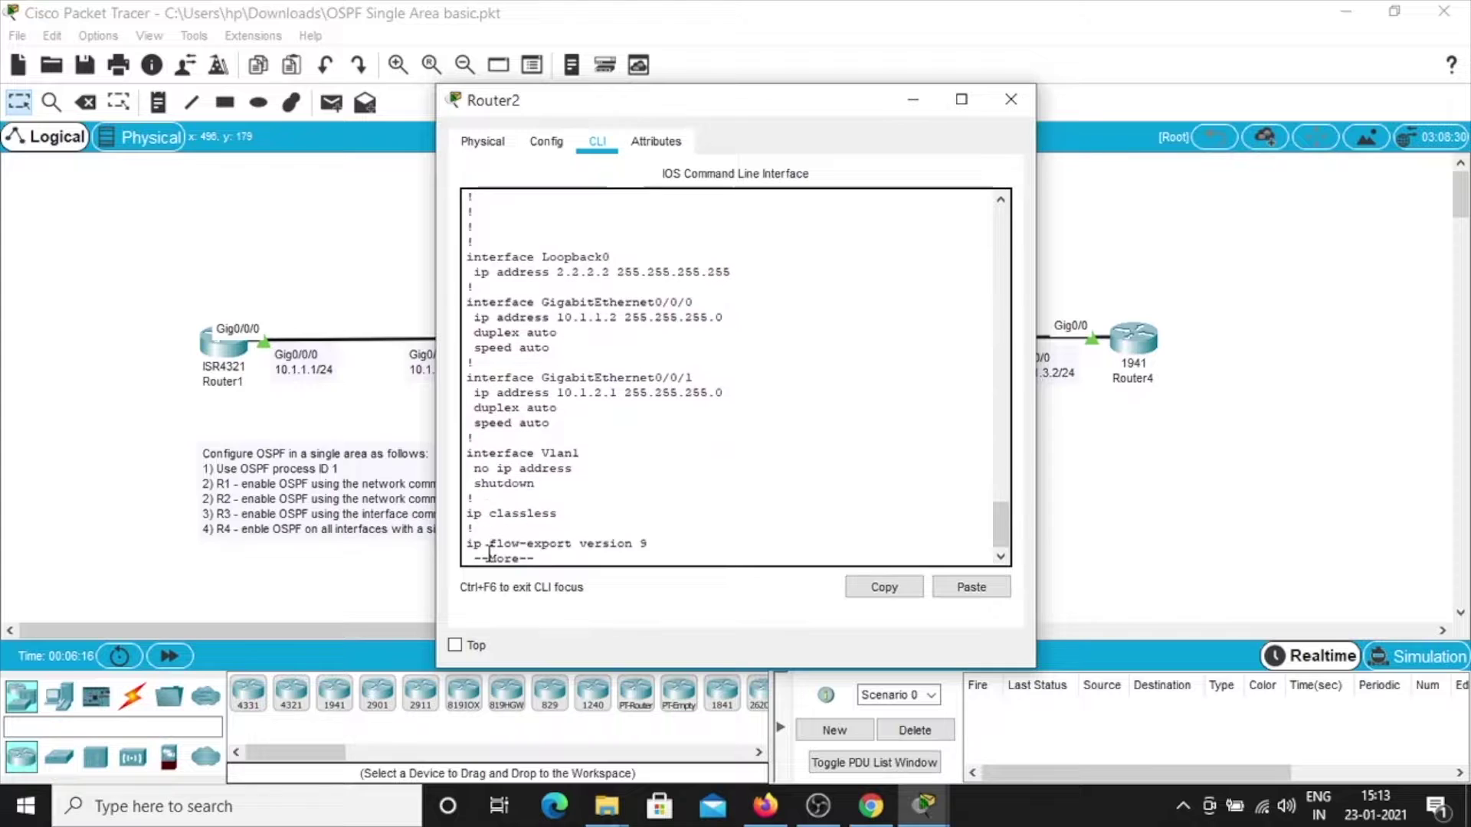
{"action": "key", "text": "Return"}
{"action": "key", "text": "Return"}
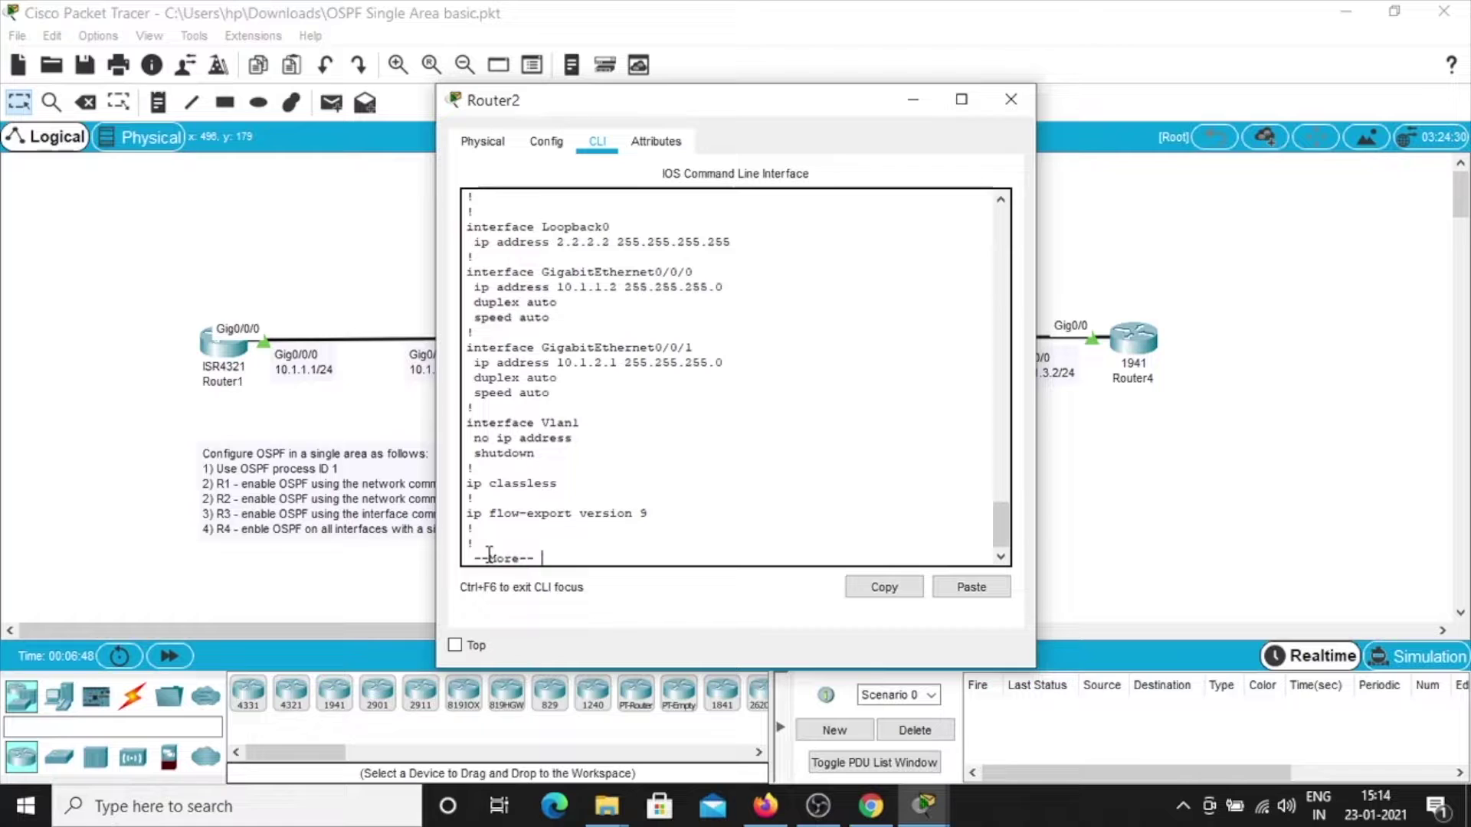
{"action": "key", "text": "Return"}
{"action": "key", "text": "Return"}
{"action": "key", "text": "Return"}
{"action": "key", "text": "Return"}
{"action": "key", "text": "Return"}
{"action": "key", "text": "Return"}
{"action": "key", "text": "Return"}
{"action": "key", "text": "Return"}
{"action": "key", "text": "Return"}
{"action": "key", "text": "Return"}
{"action": "key", "text": "Return"}
{"action": "key", "text": "Return"}
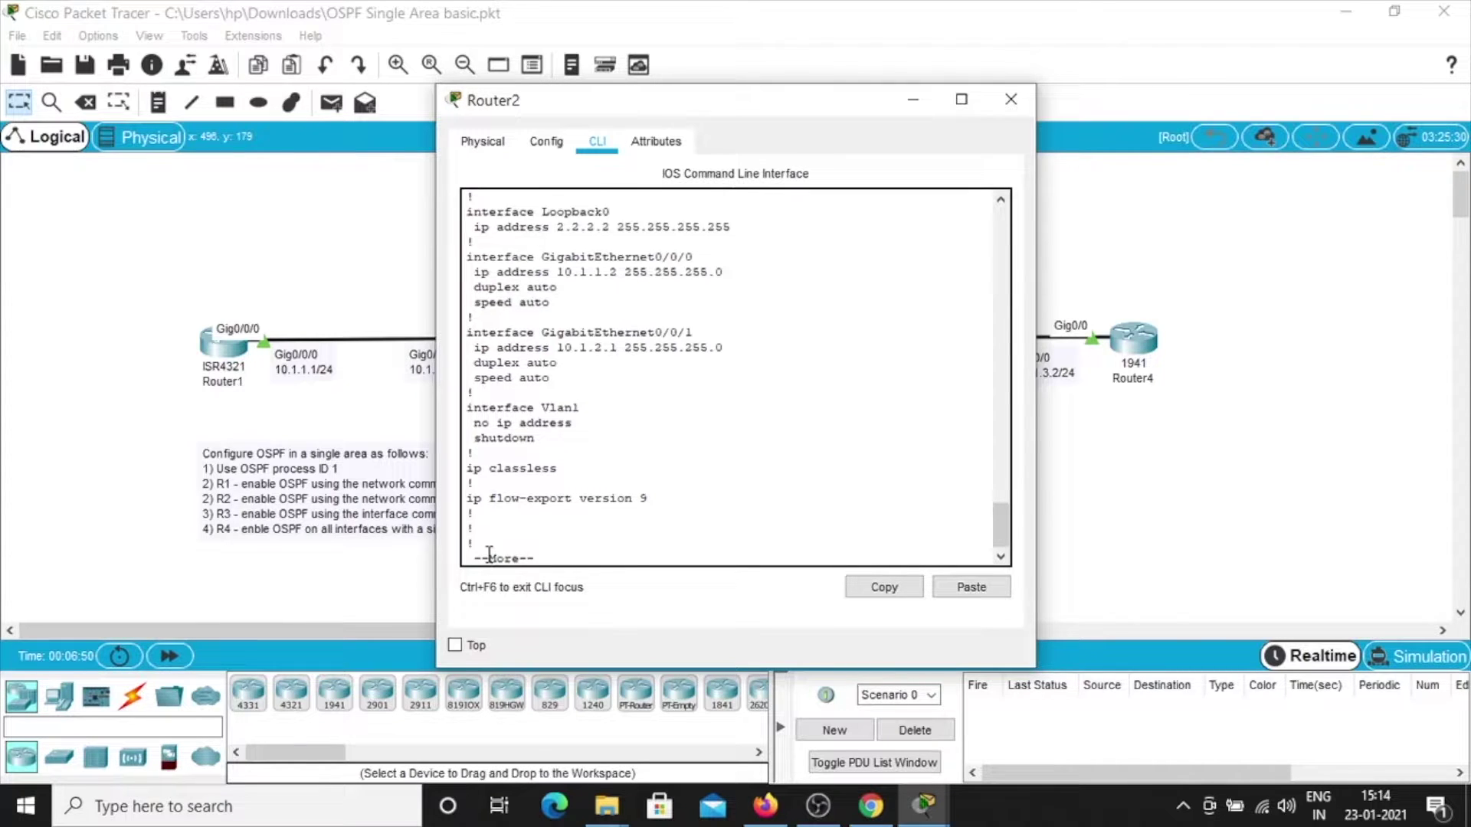
{"action": "key", "text": "Return"}
{"action": "key", "text": "Return"}
{"action": "key", "text": "Return"}
{"action": "key", "text": "Return"}
{"action": "key", "text": "Return"}
{"action": "key", "text": "Return"}
{"action": "key", "text": "Return"}
{"action": "key", "text": "Return"}
{"action": "key", "text": "Return"}
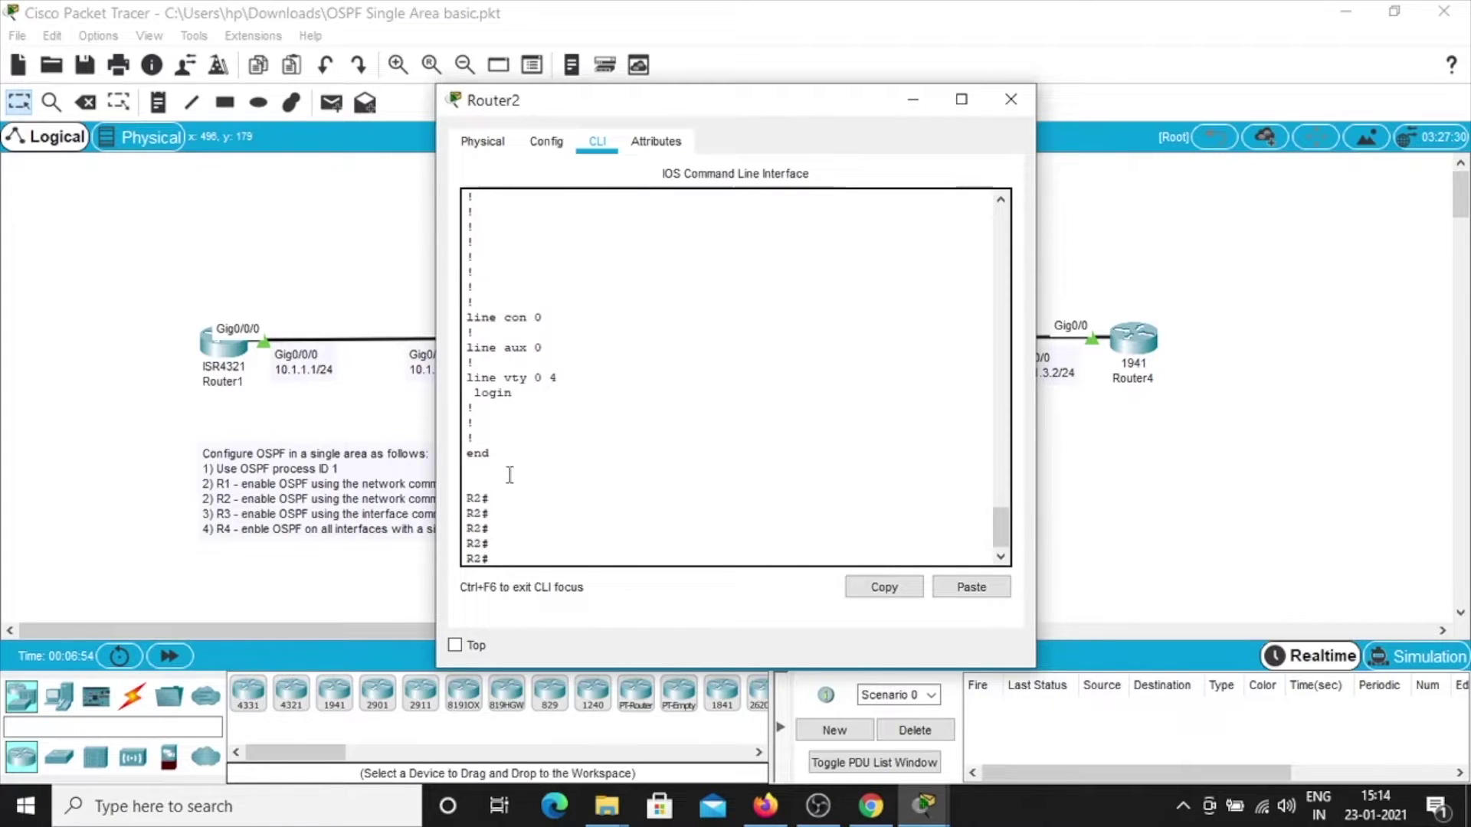
Uncover the task notes, start OSPF process 1 on Router2, and add network 2.2.2.2 with wildcard 0.0.0.0 in area 0.
{"action": "left_click_drag", "start_coordinate": [717, 113], "coordinate": [901, 113]}
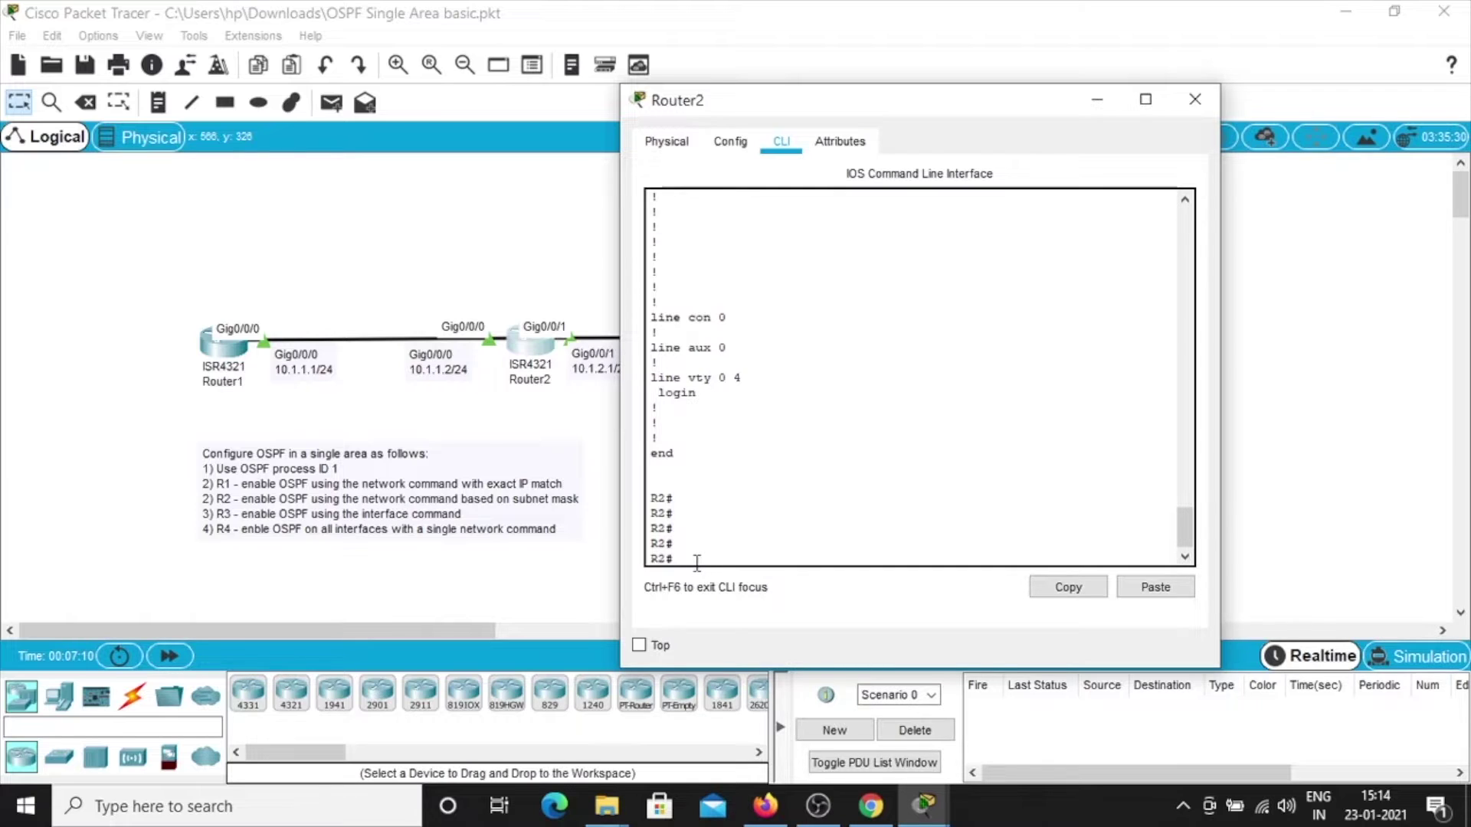
{"action": "type", "text": "con"}
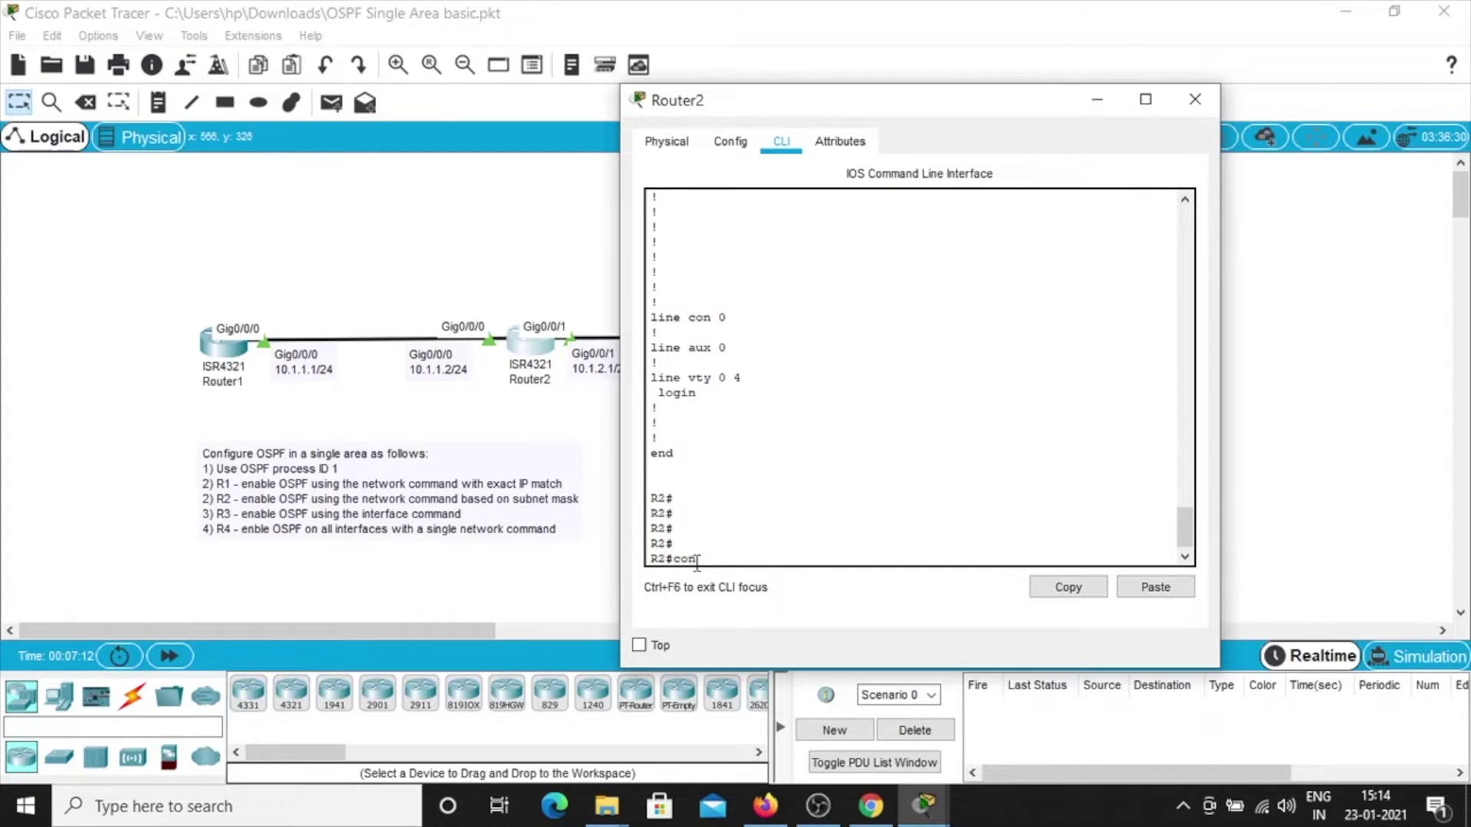
{"action": "type", "text": "f ter"}
{"action": "key", "text": "Return"}
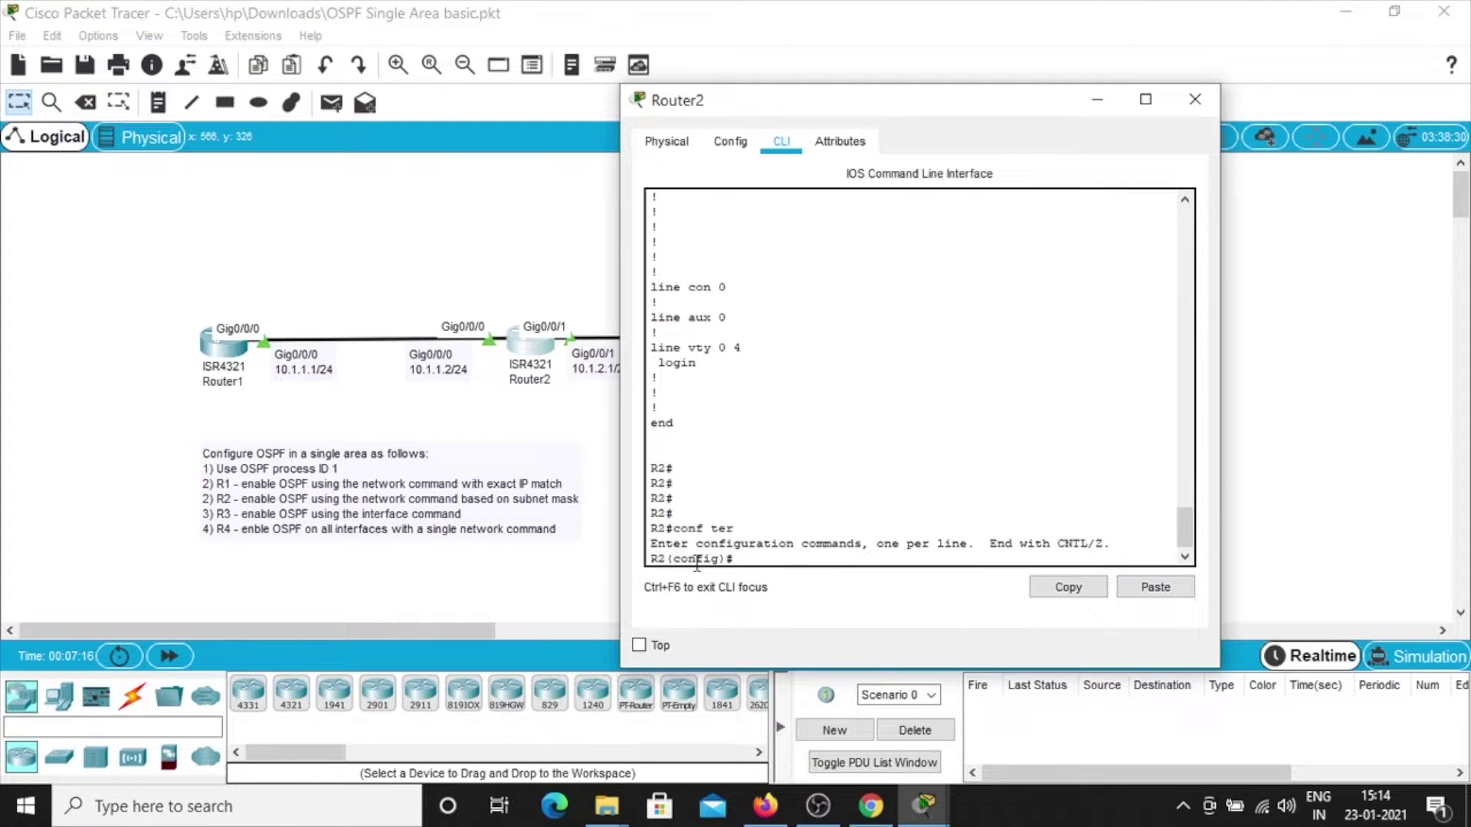
{"action": "type", "text": "router ospf 1"}
{"action": "key", "text": "Return"}
{"action": "type", "text": "network "}
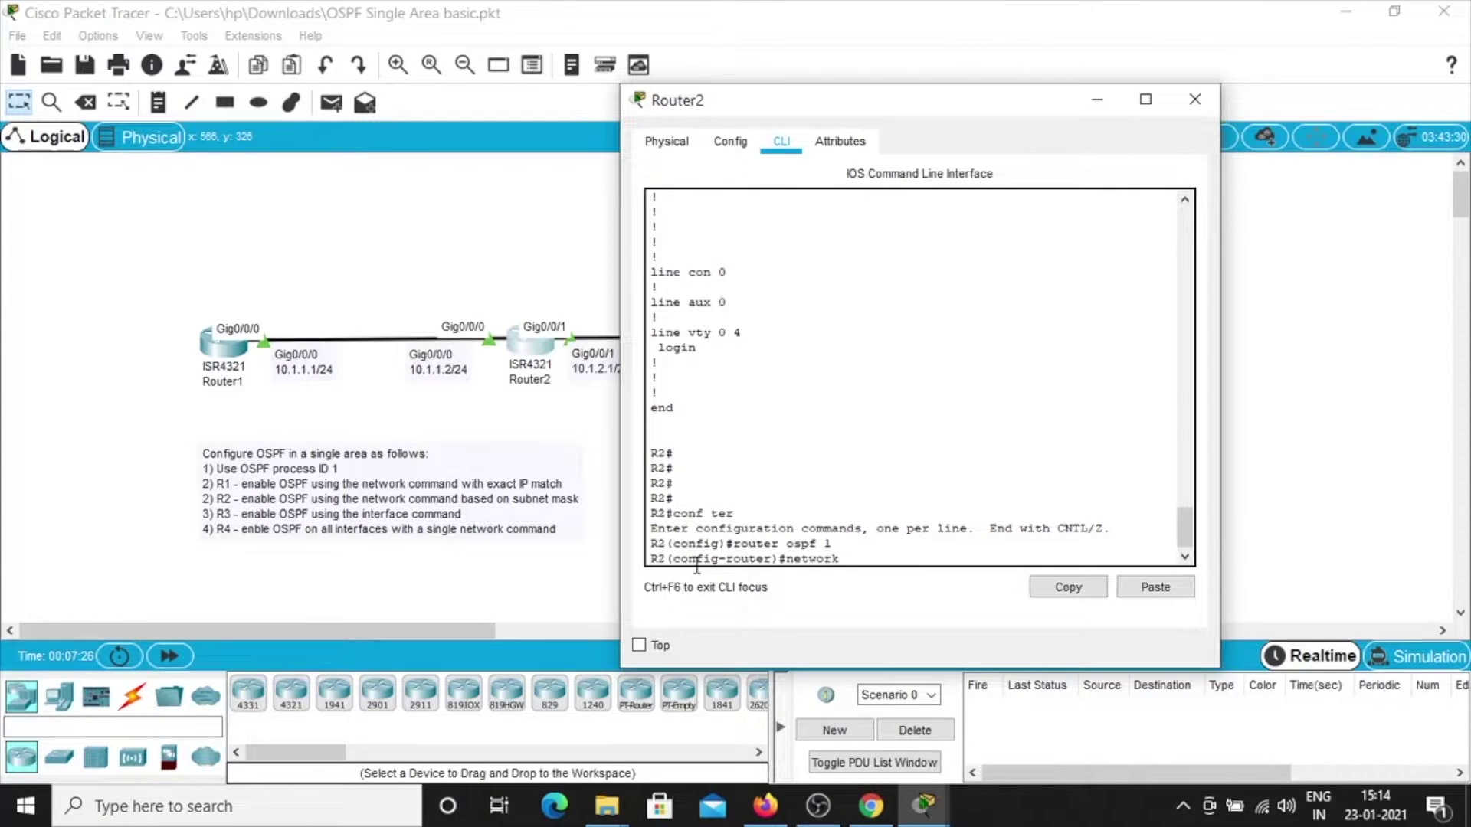
{"action": "type", "text": "2.2.2.2 0.0.0.0 area 0"}
{"action": "key", "text": "Return"}
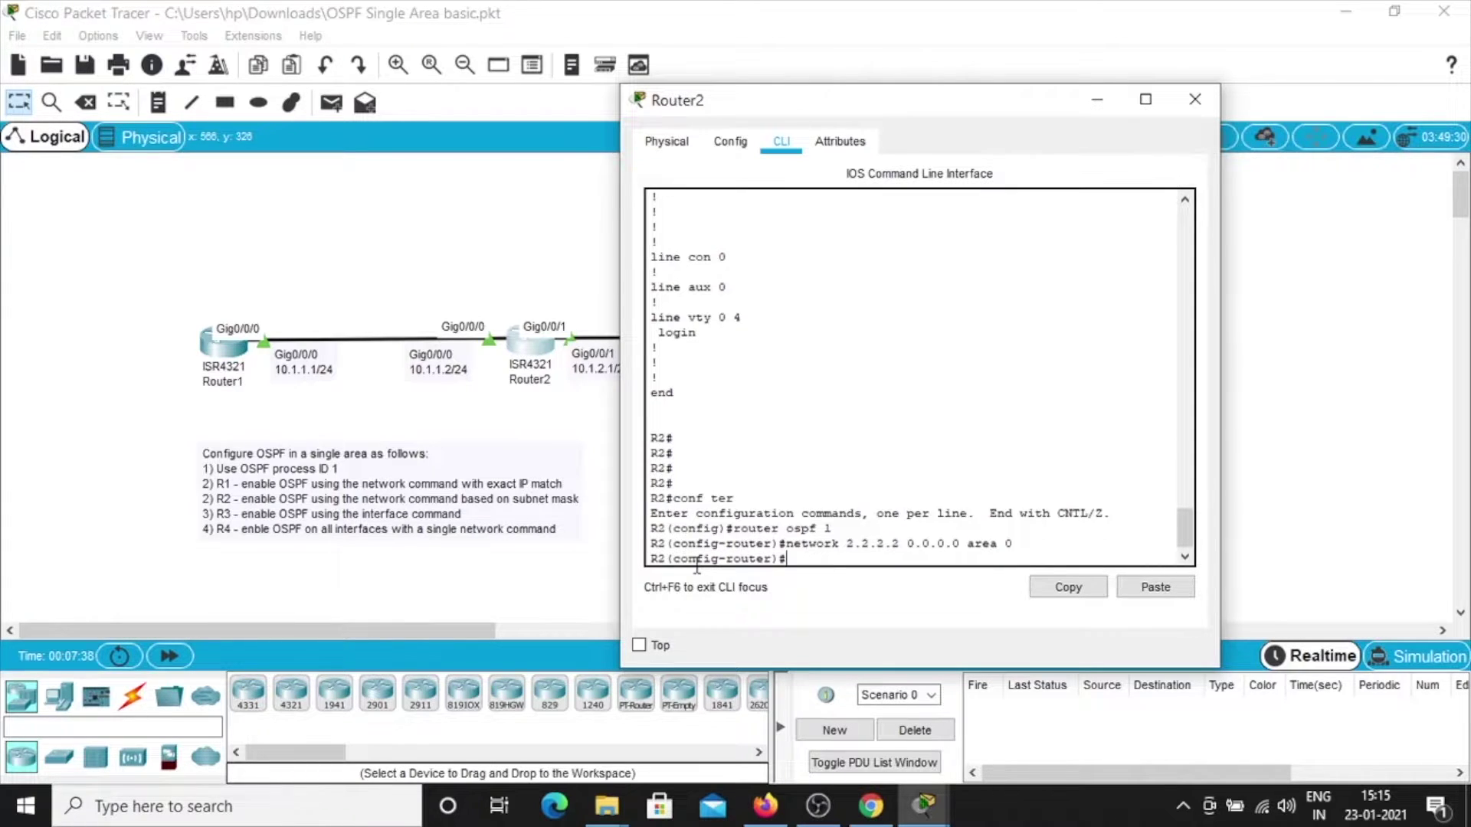
Check Router2's interface subnet masks and try to enter the OSPF statement network 10.1.1.0 0.0.0.255 area0.
{"action": "scroll", "coordinate": [874, 452], "scroll_direction": "up", "scroll_amount": 6}
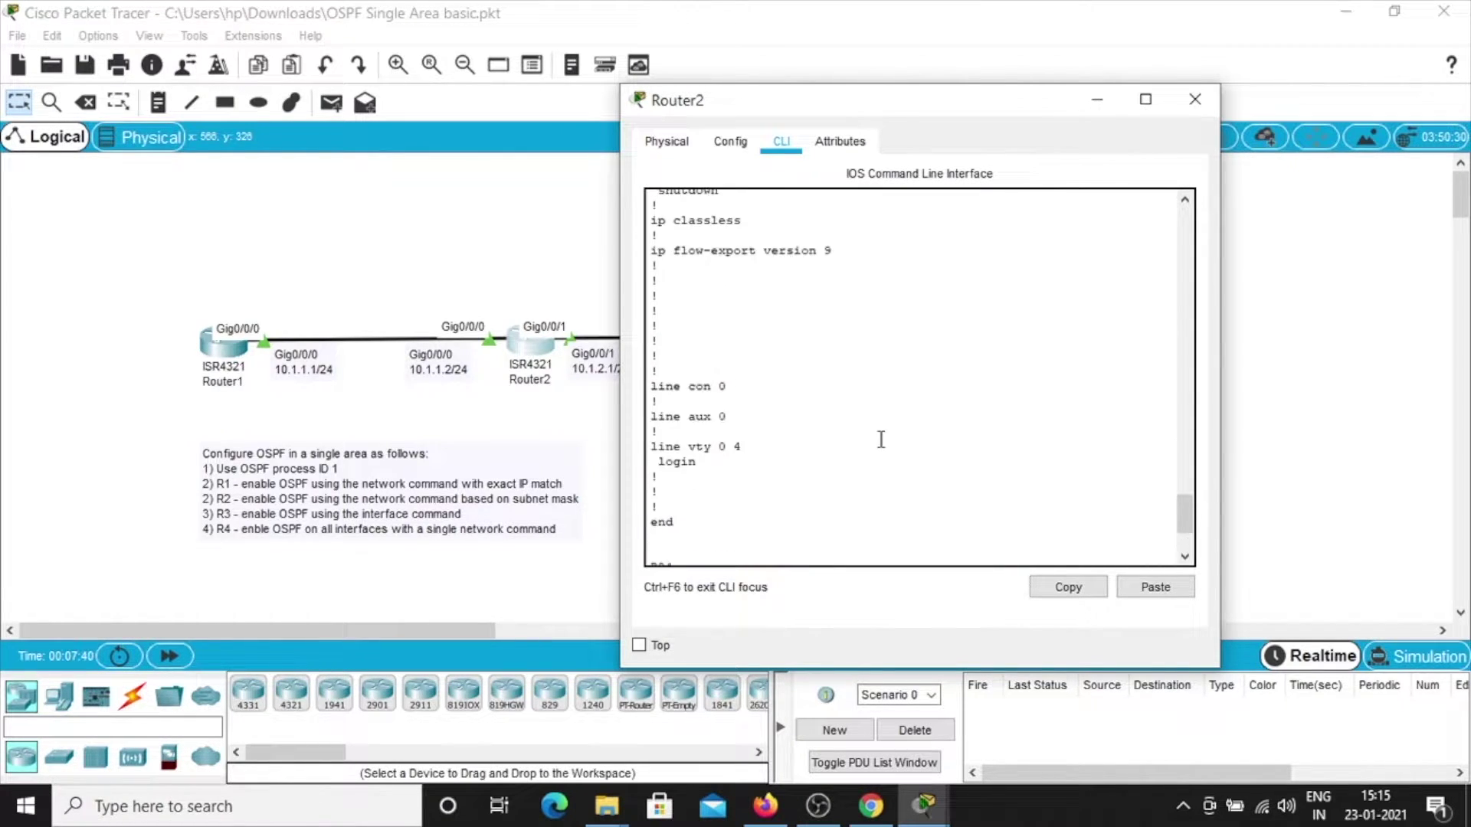
{"action": "scroll", "coordinate": [881, 440], "scroll_direction": "up", "scroll_amount": 3}
{"action": "scroll", "coordinate": [881, 422], "scroll_direction": "up", "scroll_amount": 2}
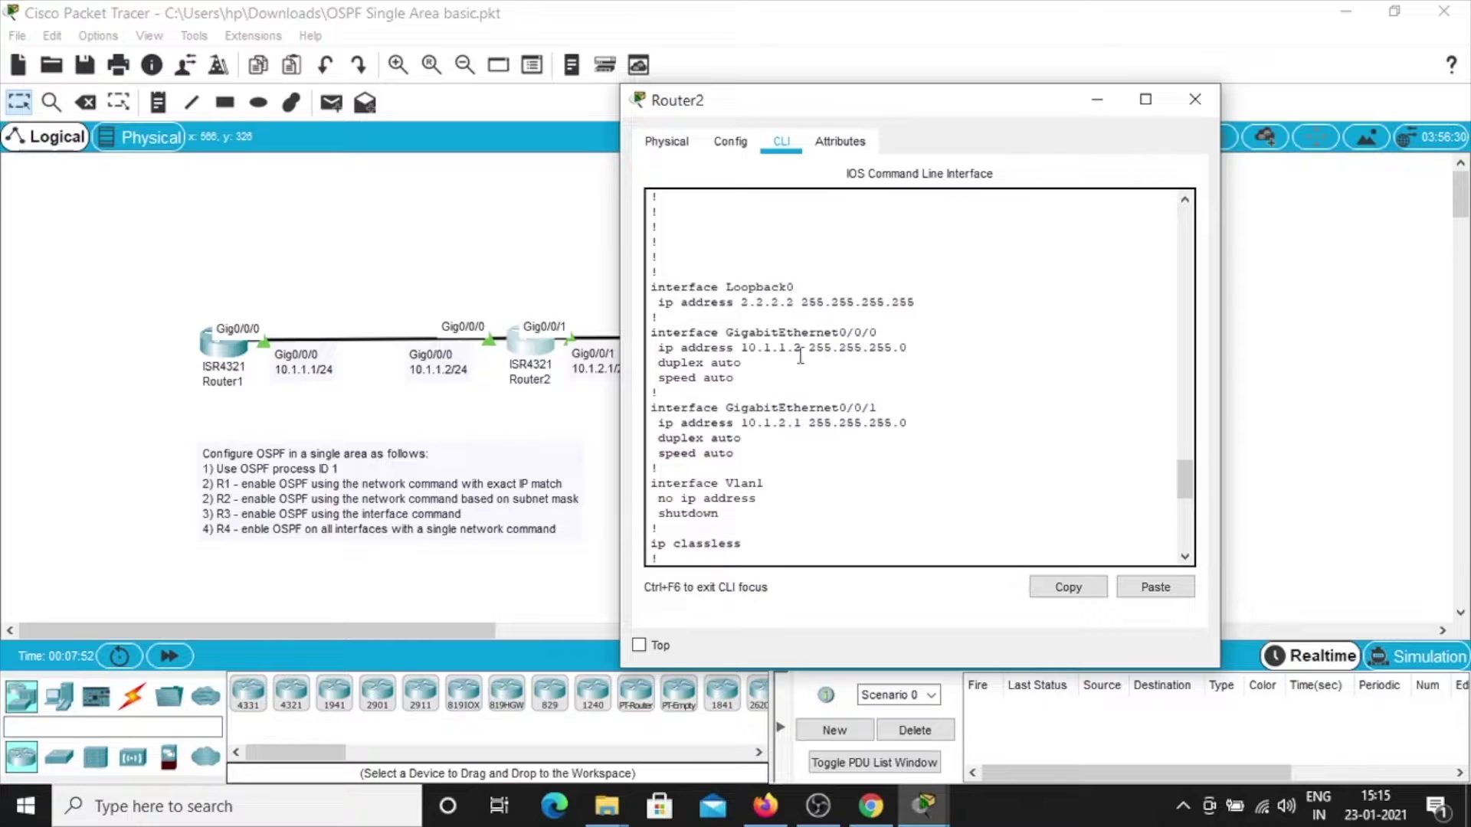
{"action": "scroll", "coordinate": [897, 348], "scroll_direction": "down", "scroll_amount": 7}
{"action": "scroll", "coordinate": [882, 348], "scroll_direction": "down", "scroll_amount": 3}
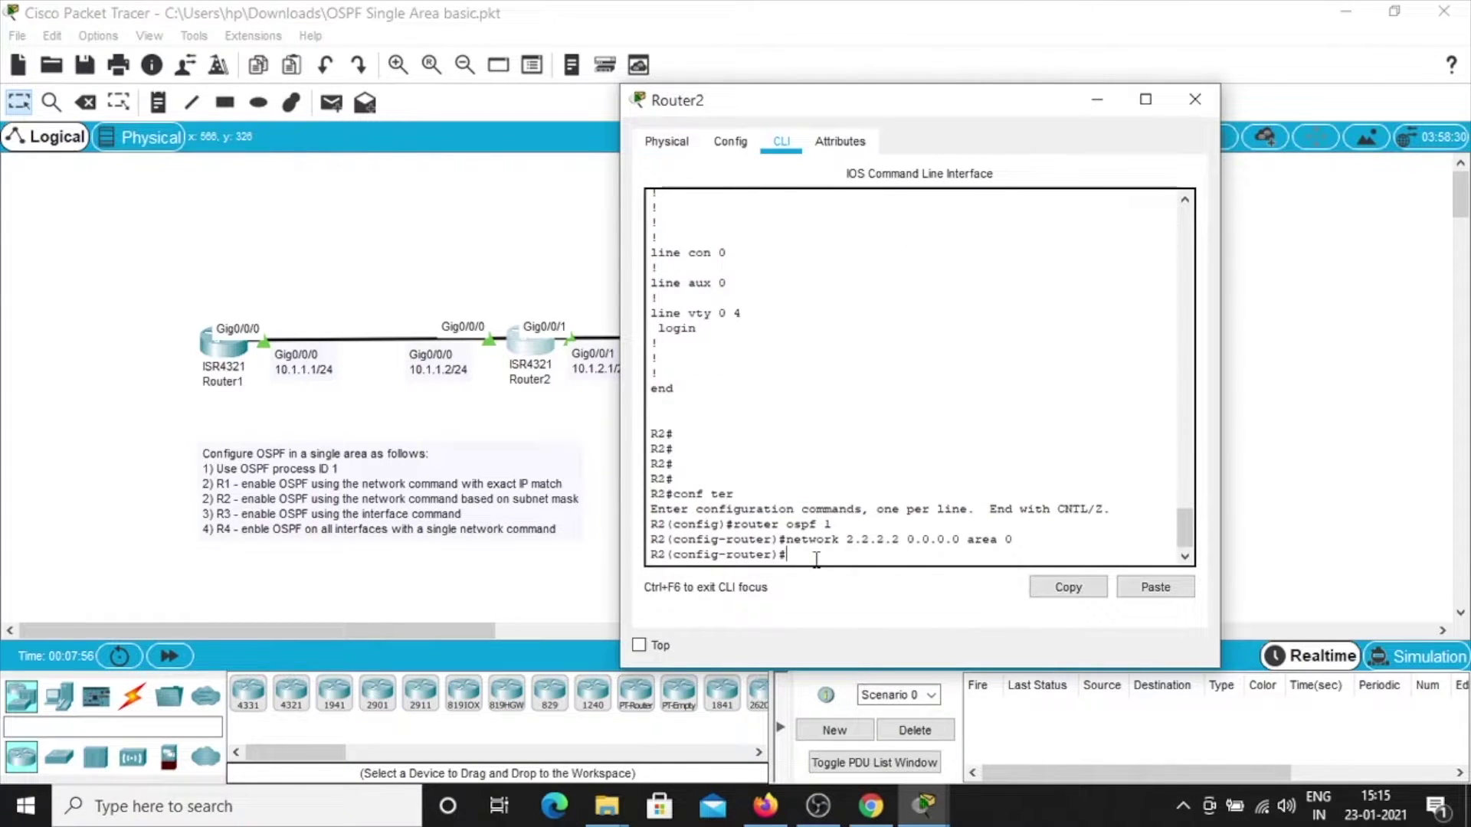
{"action": "type", "text": "network 10.1.1"}
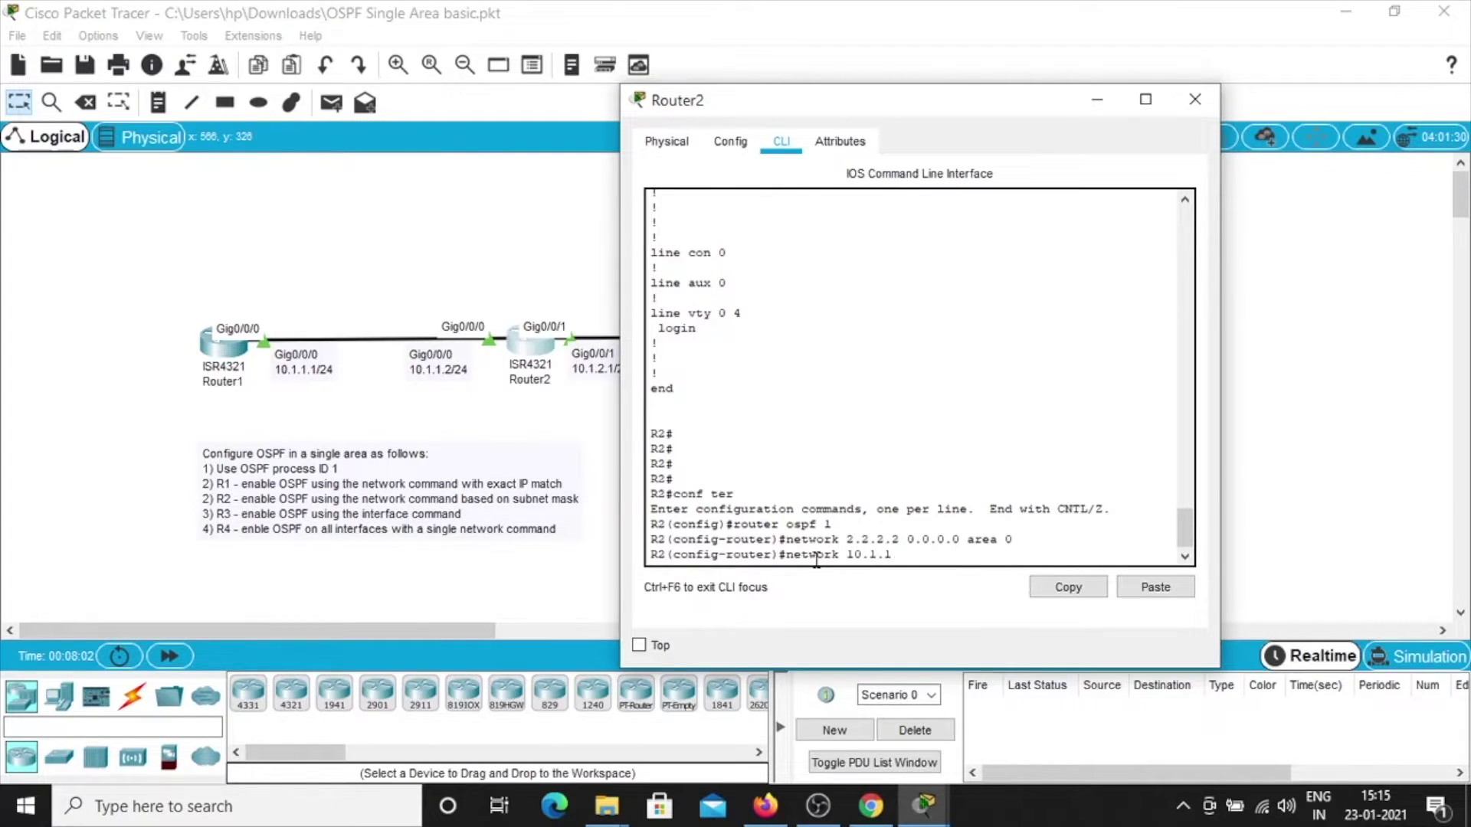
{"action": "type", "text": ".0 0.0.0.255 area"}
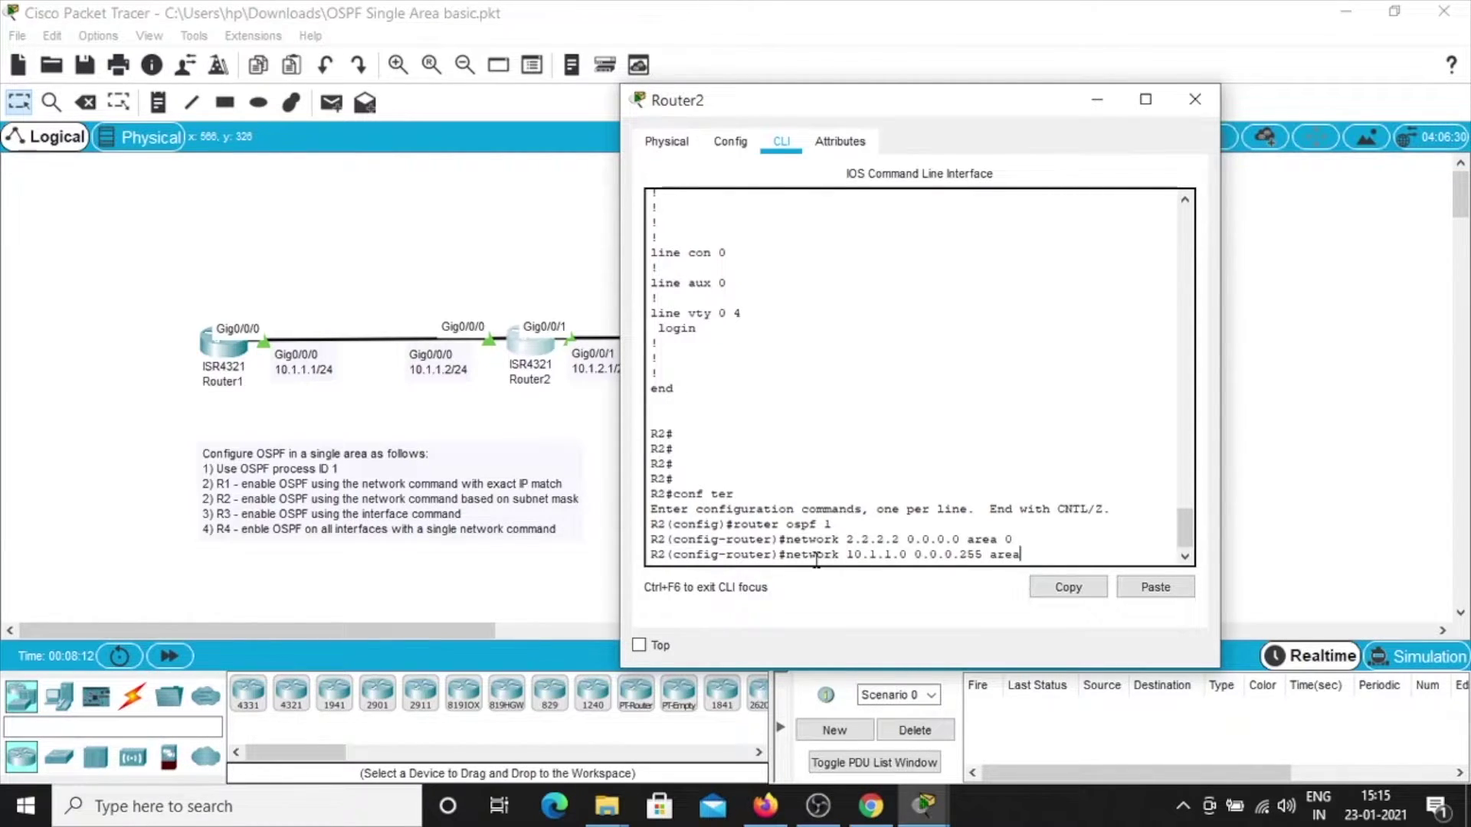
{"action": "type", "text": "0"}
{"action": "scroll", "coordinate": [758, 430], "scroll_direction": "up", "scroll_amount": 6}
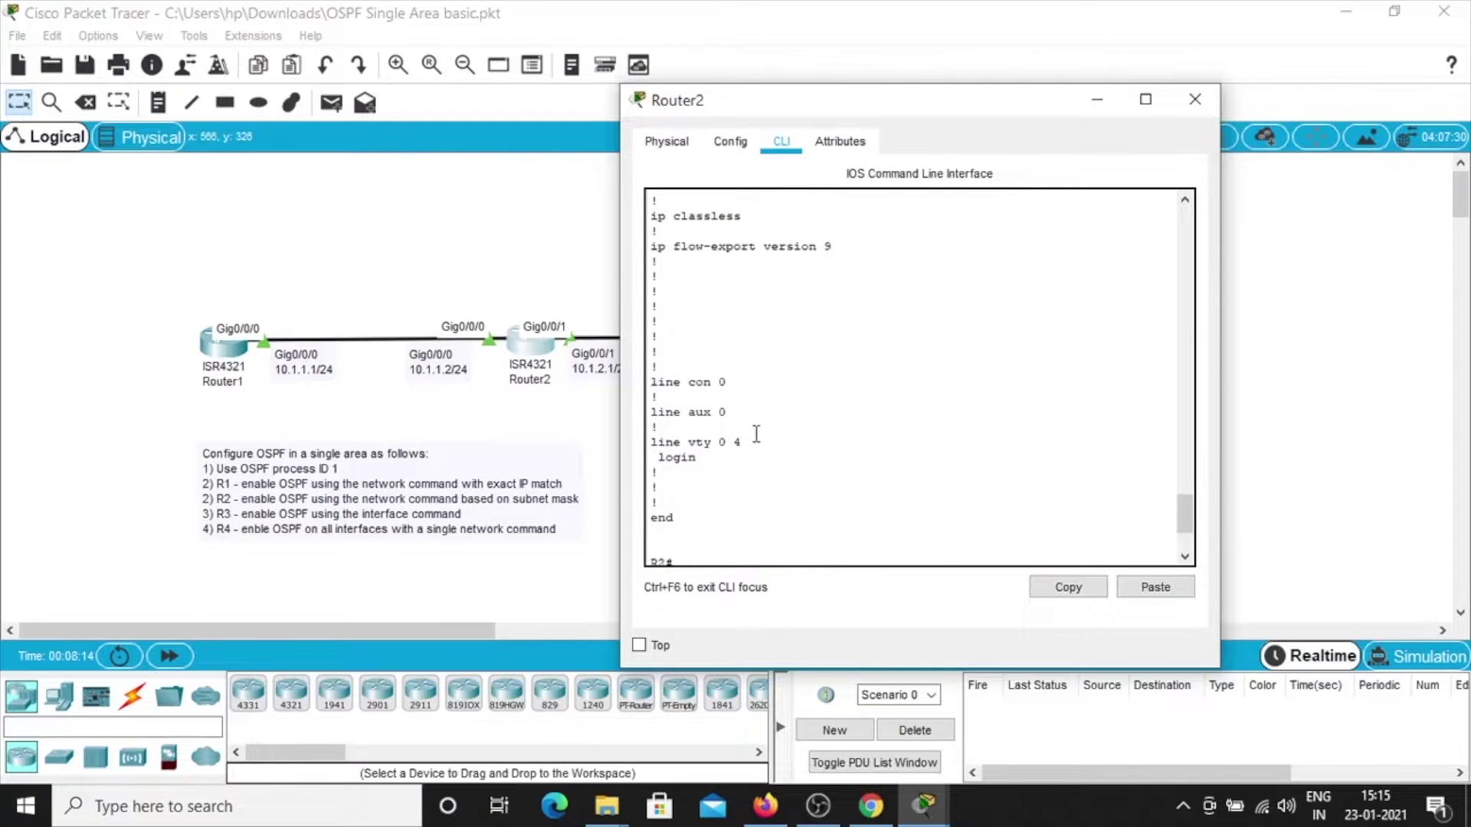
{"action": "scroll", "coordinate": [761, 429], "scroll_direction": "up", "scroll_amount": 3}
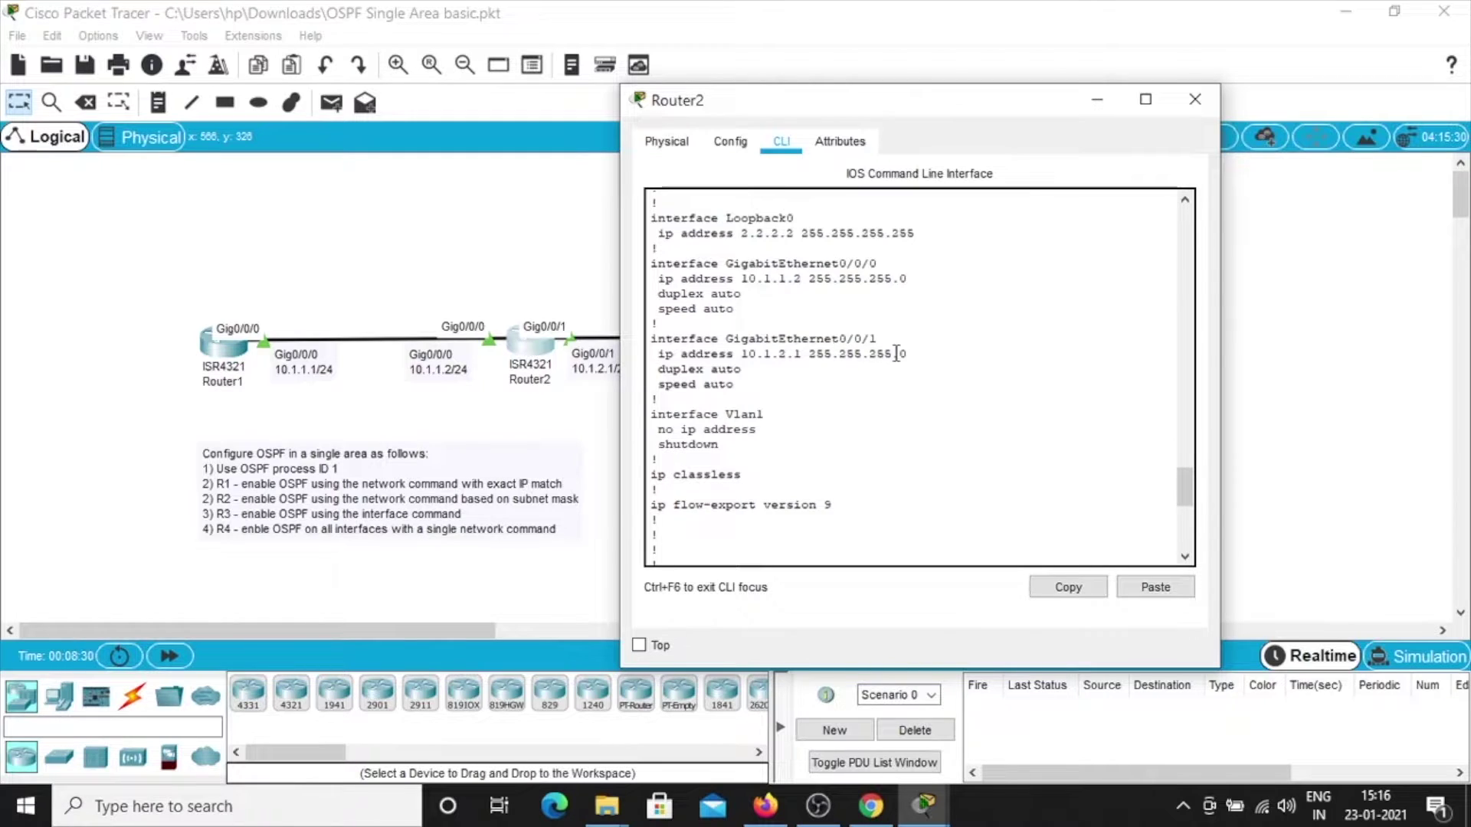
{"action": "scroll", "coordinate": [893, 353], "scroll_direction": "down", "scroll_amount": 8}
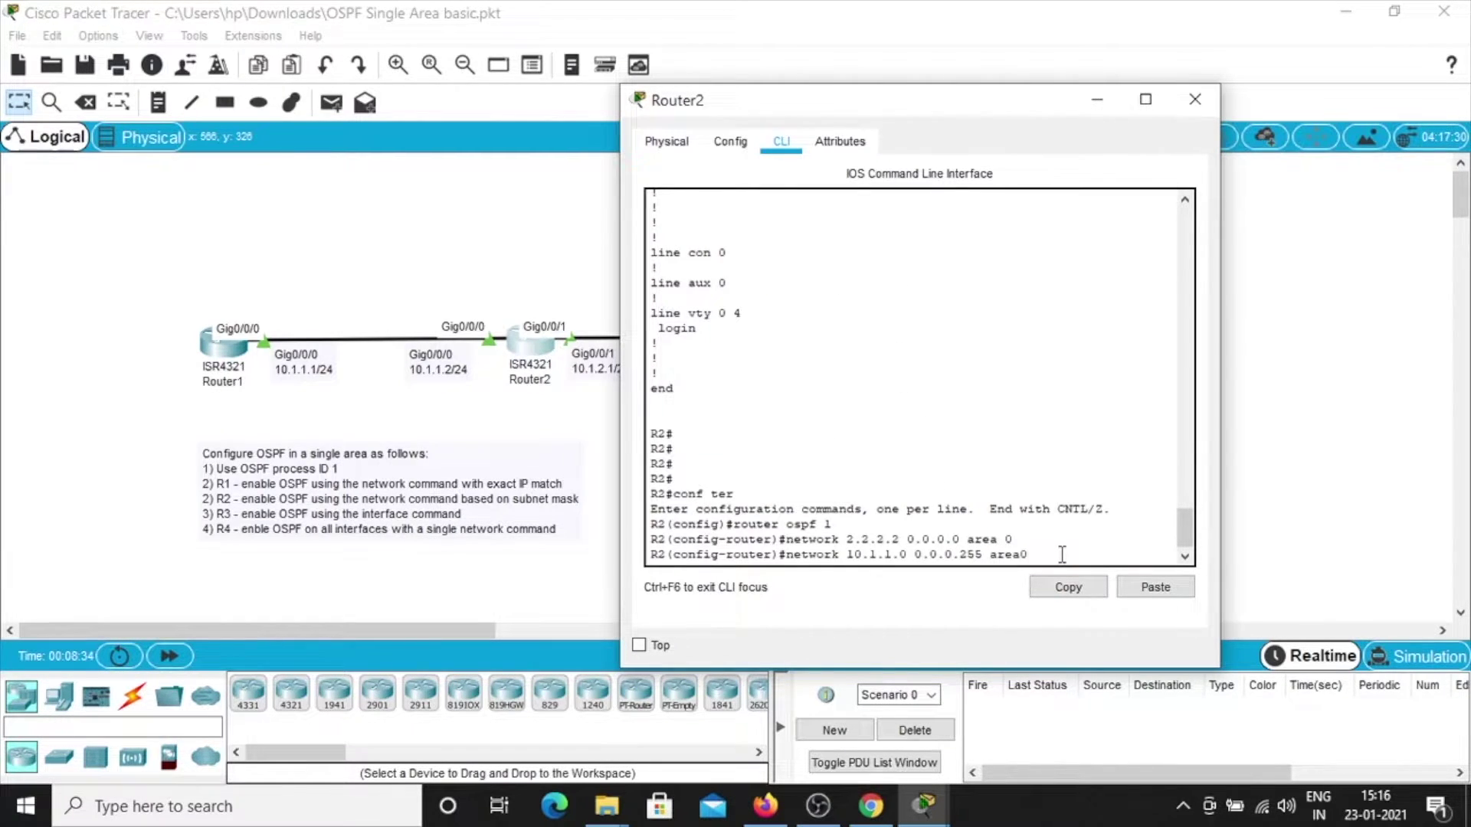
{"action": "key", "text": "Return"}
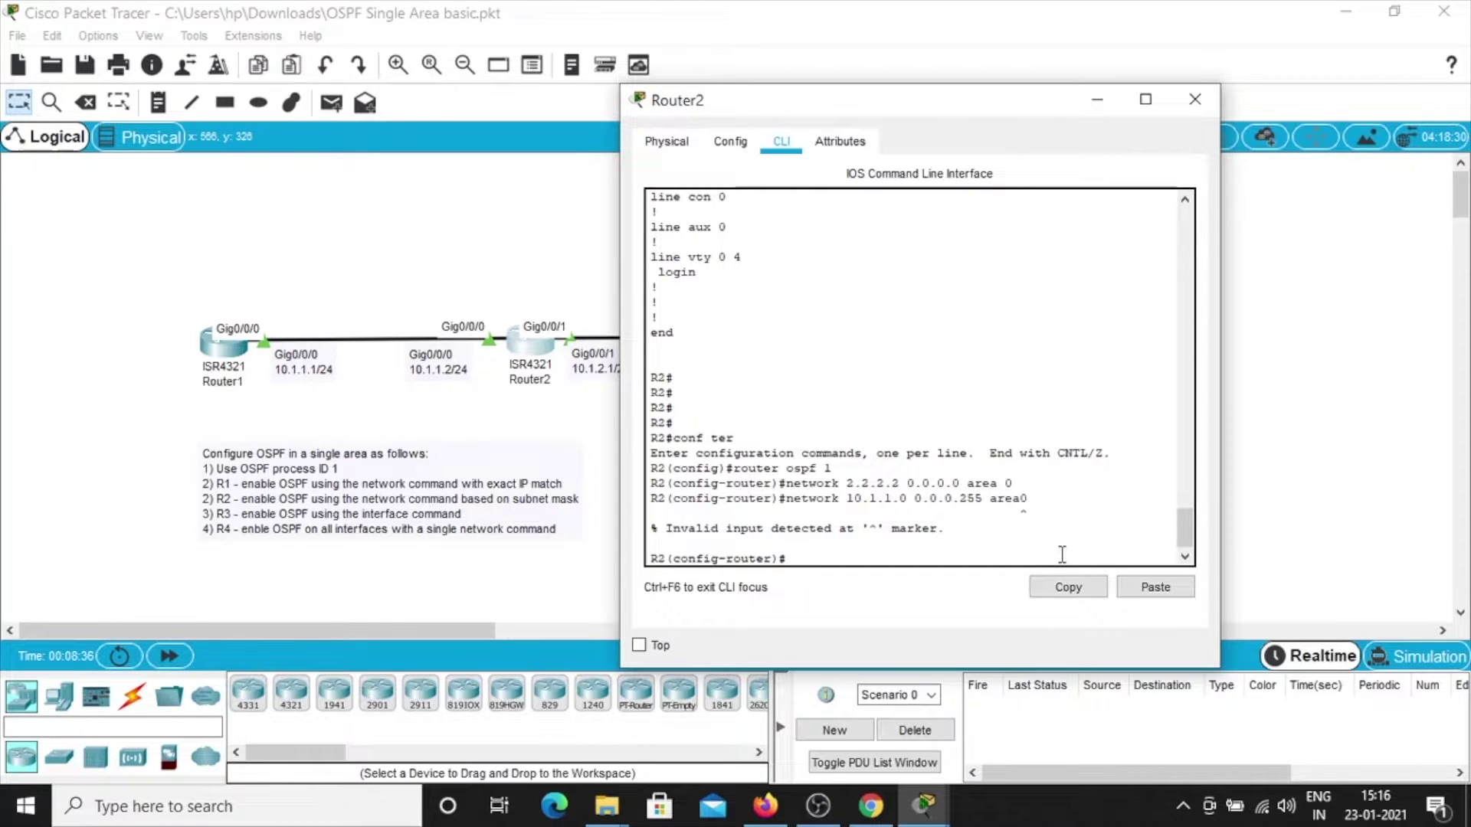
Add the OSPF network statement for 10.1.1.0 with wildcard 0.0.0.255 in area 0, with a space before the area number.
{"action": "type", "text": "network 10.1.1.0 0.0.0.255 area0"}
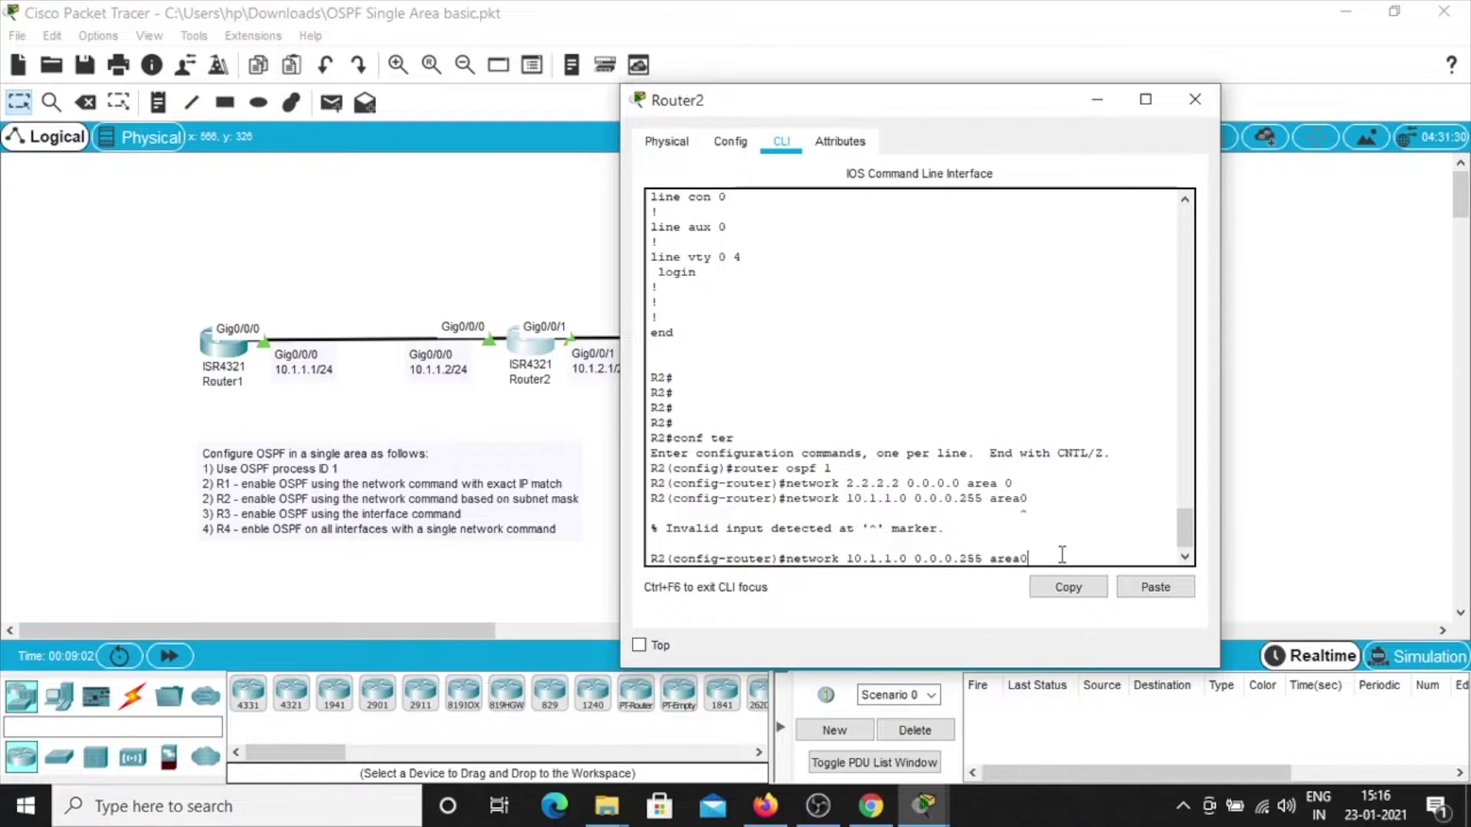
{"action": "key", "text": "BackSpace"}
{"action": "type", "text": "0"}
{"action": "key", "text": "Return"}
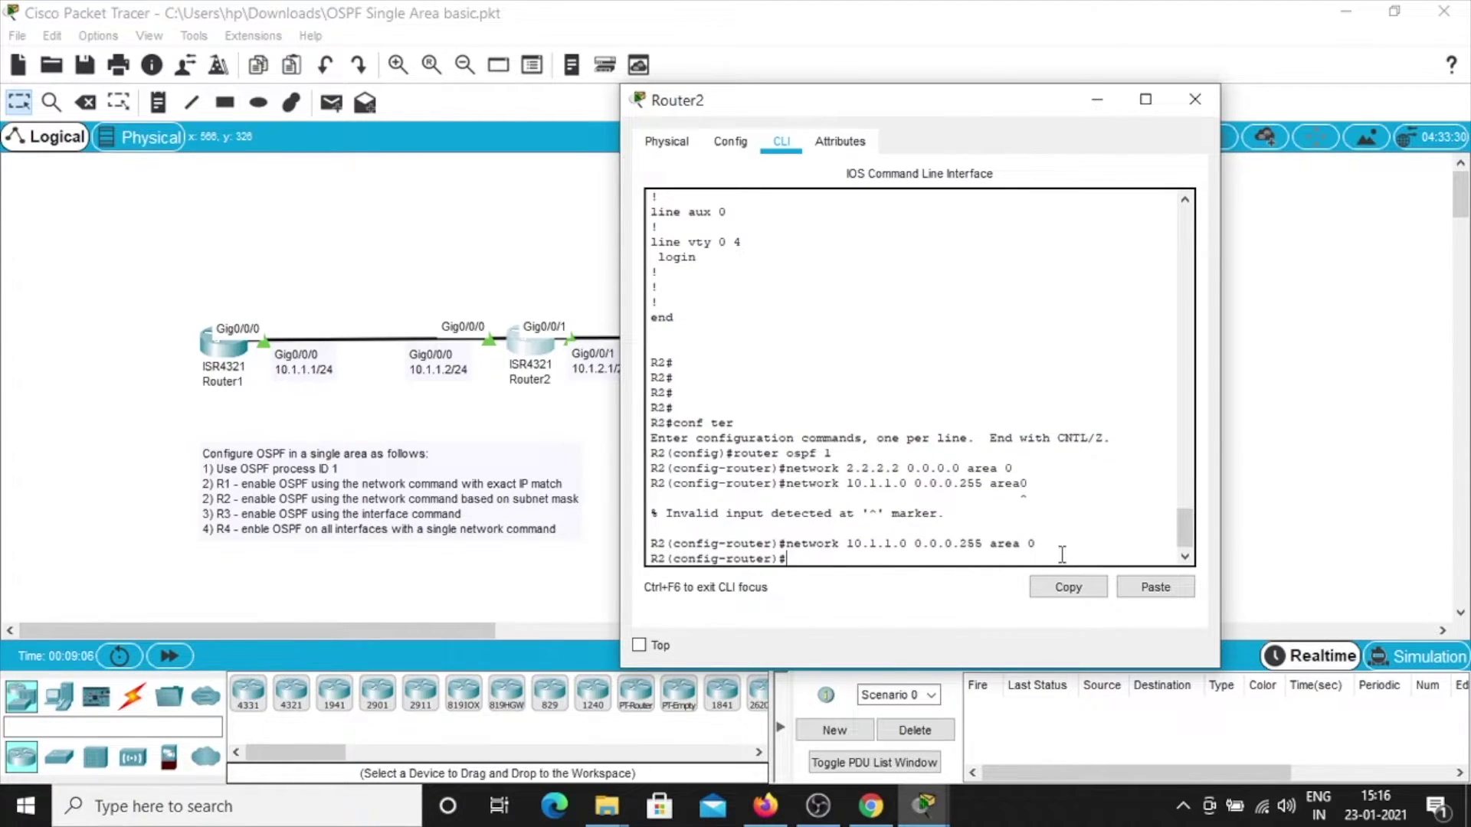
Add the OSPF network statement for 10.1.2.0 with wildcard 0.0.0.255 in area 0 and leave configuration mode.
{"action": "type", "text": "network"}
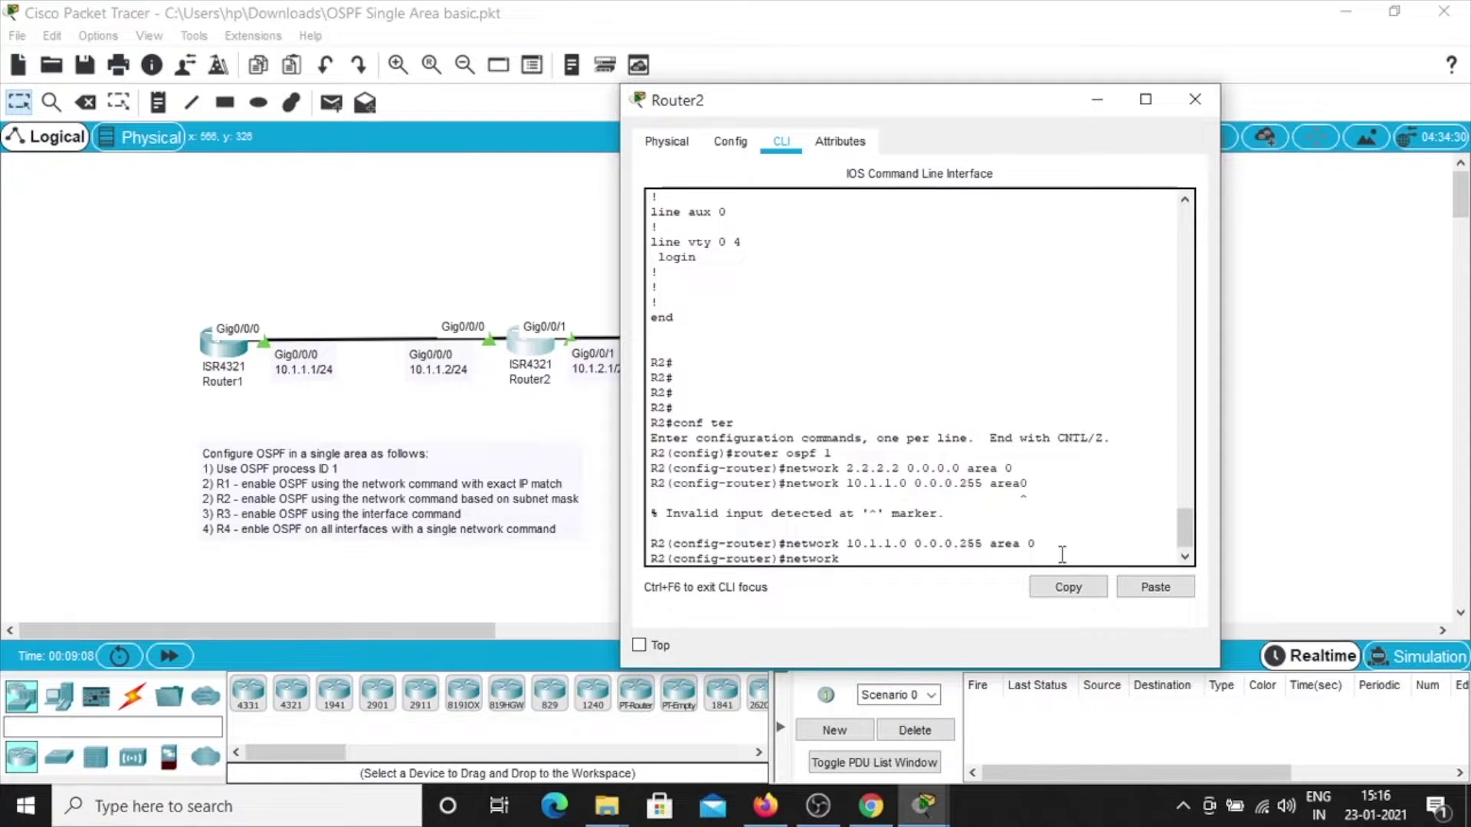
{"action": "type", "text": " id"}
{"action": "key", "text": "BackSpace"}
{"action": "type", "text": "10."}
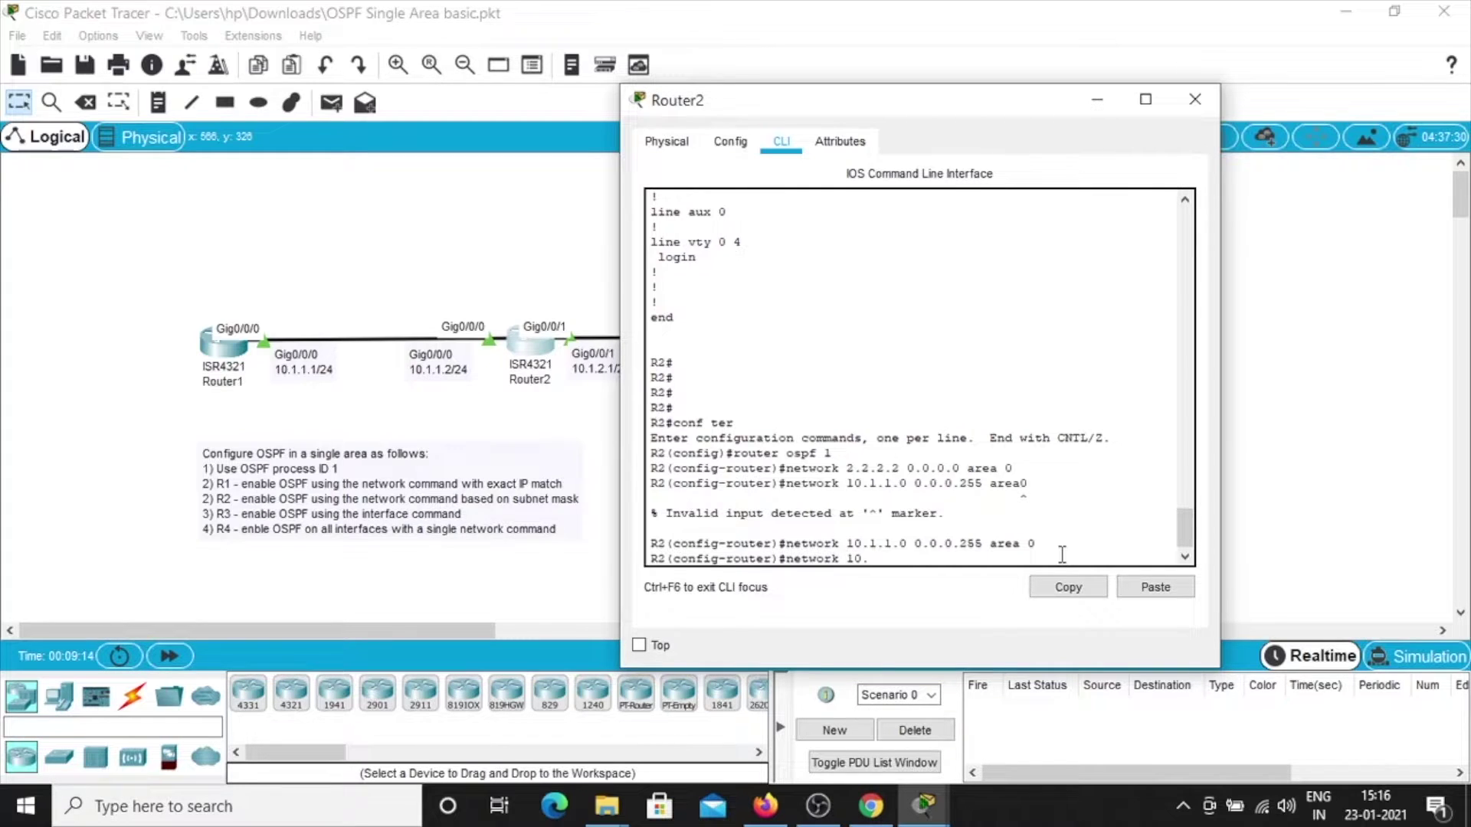
{"action": "type", "text": "1.2"}
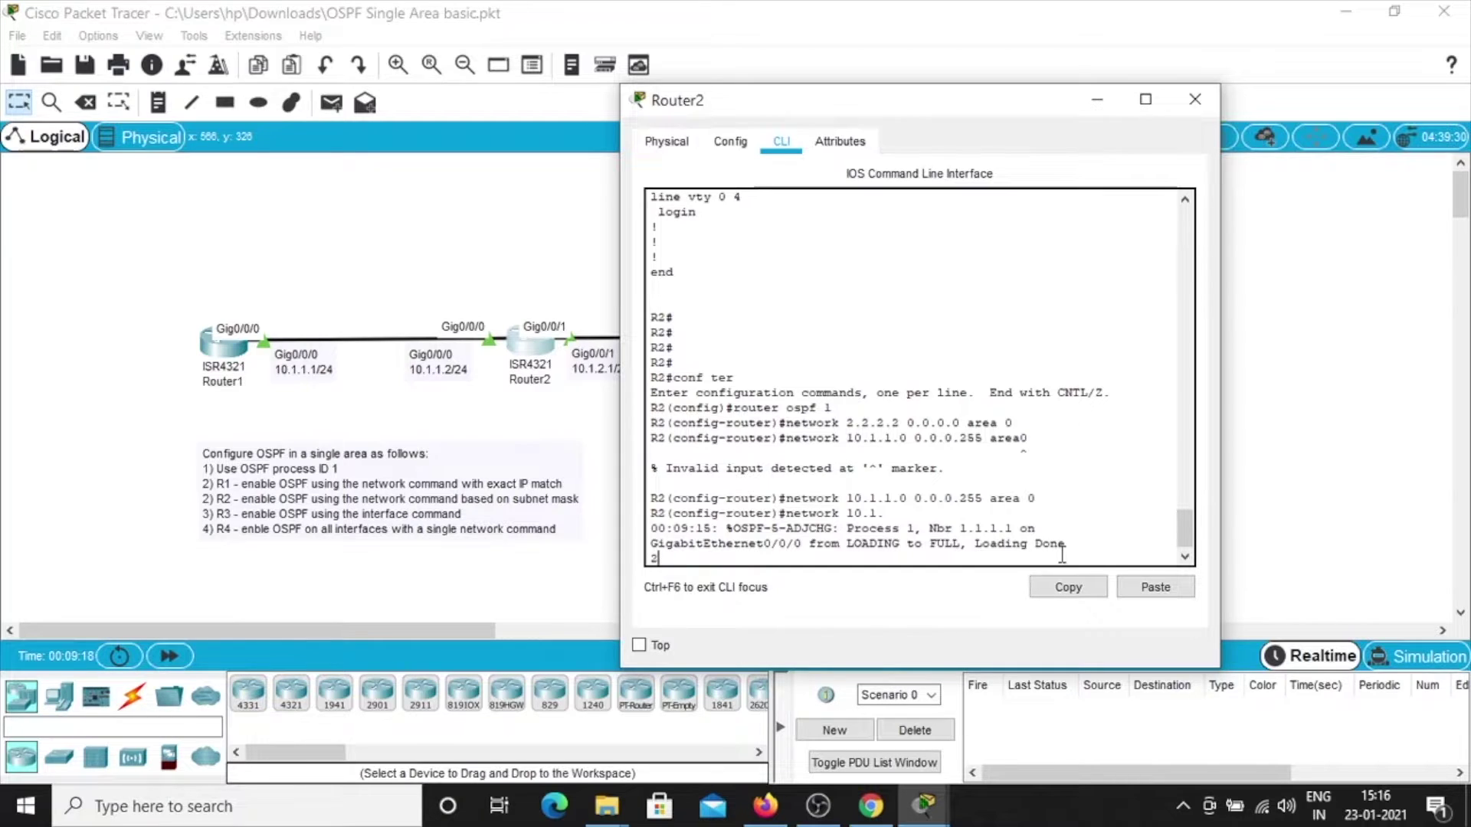
{"action": "type", "text": ".0 0.0.0.255 area 0"}
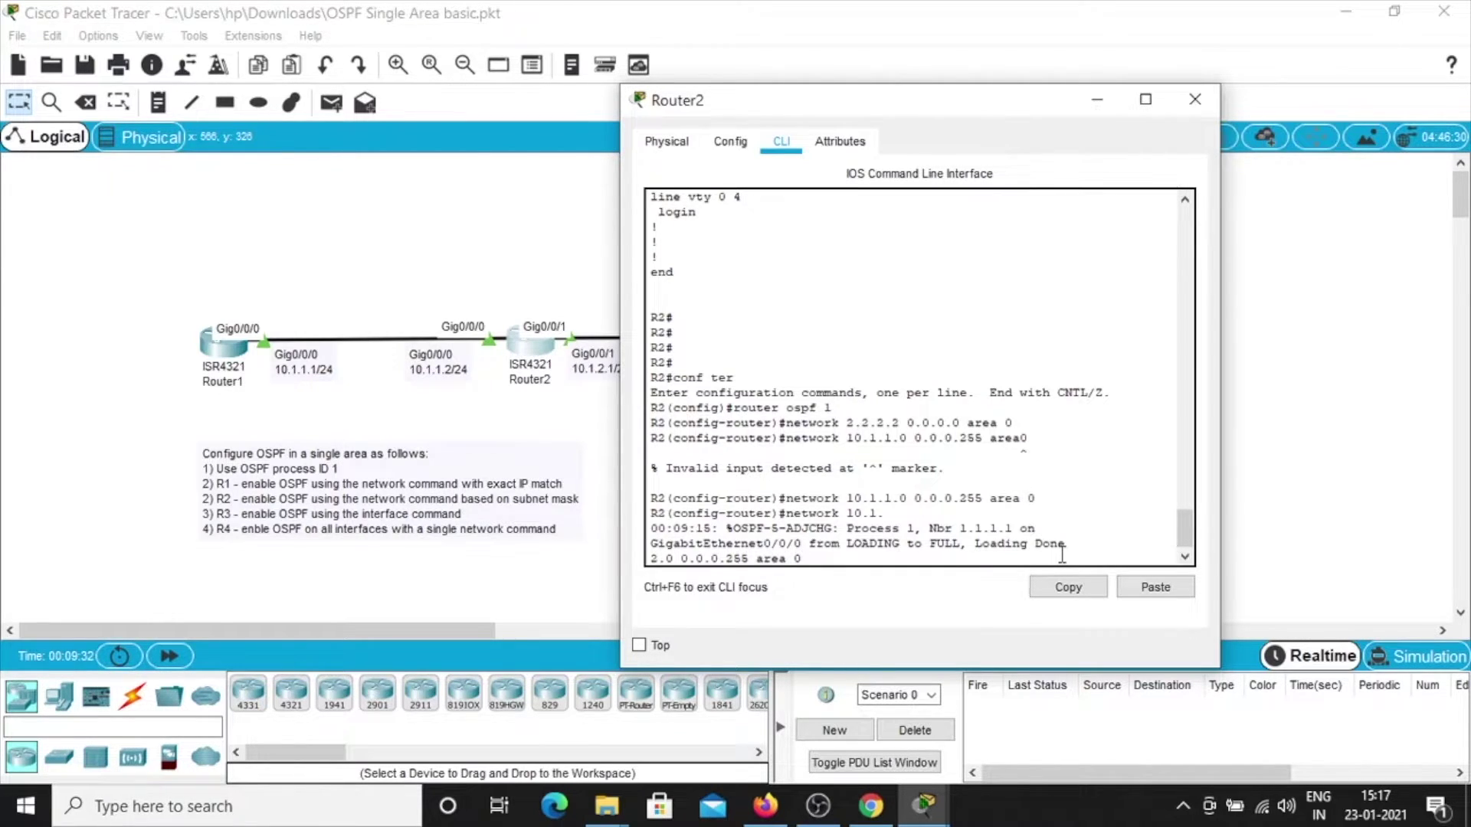
{"action": "key", "text": "Return"}
{"action": "key", "text": "Return"}
{"action": "key", "text": "Return"}
{"action": "key", "text": "Return"}
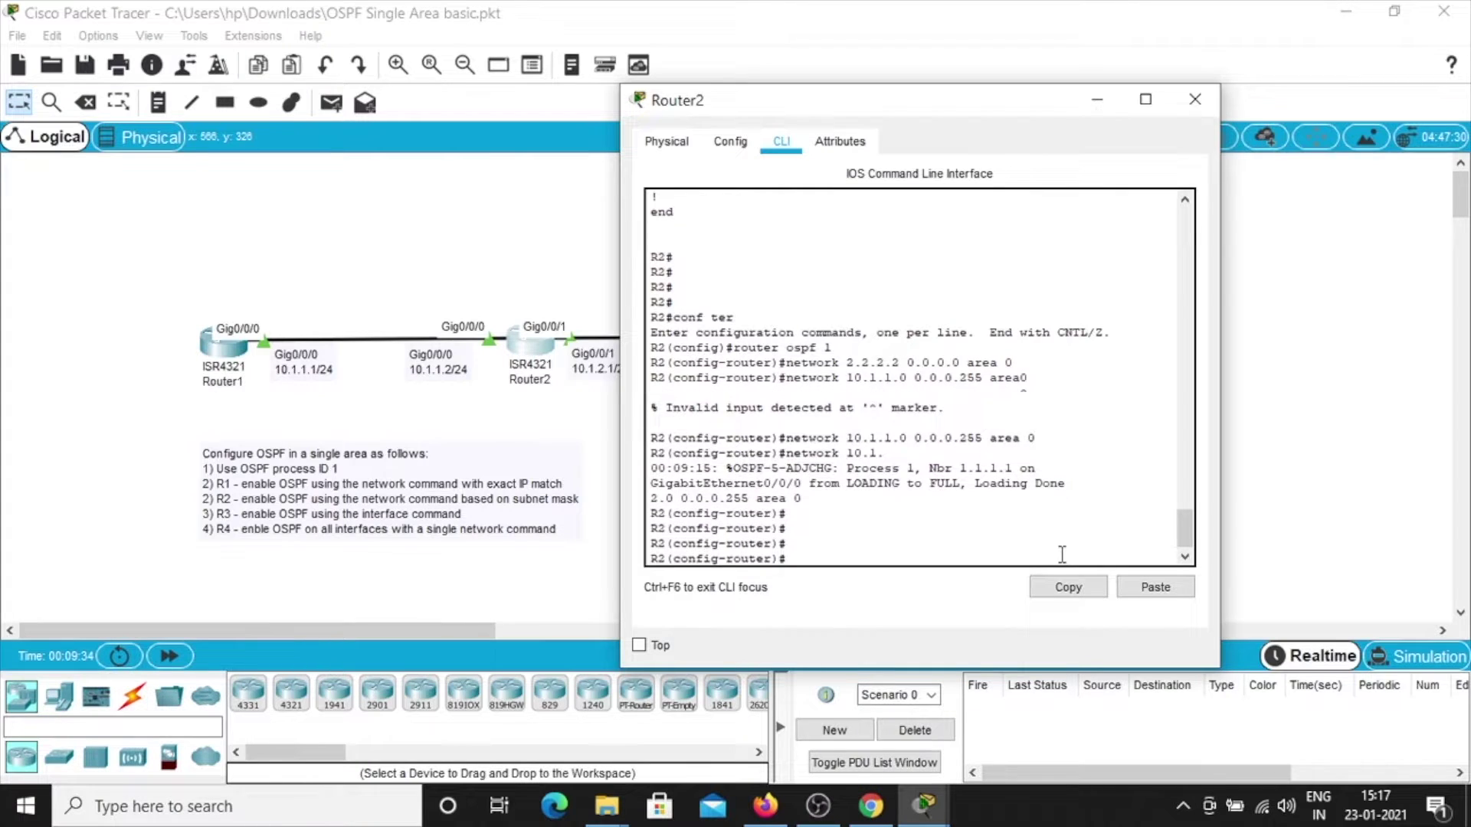
{"action": "type", "text": "end"}
{"action": "key", "text": "Return"}
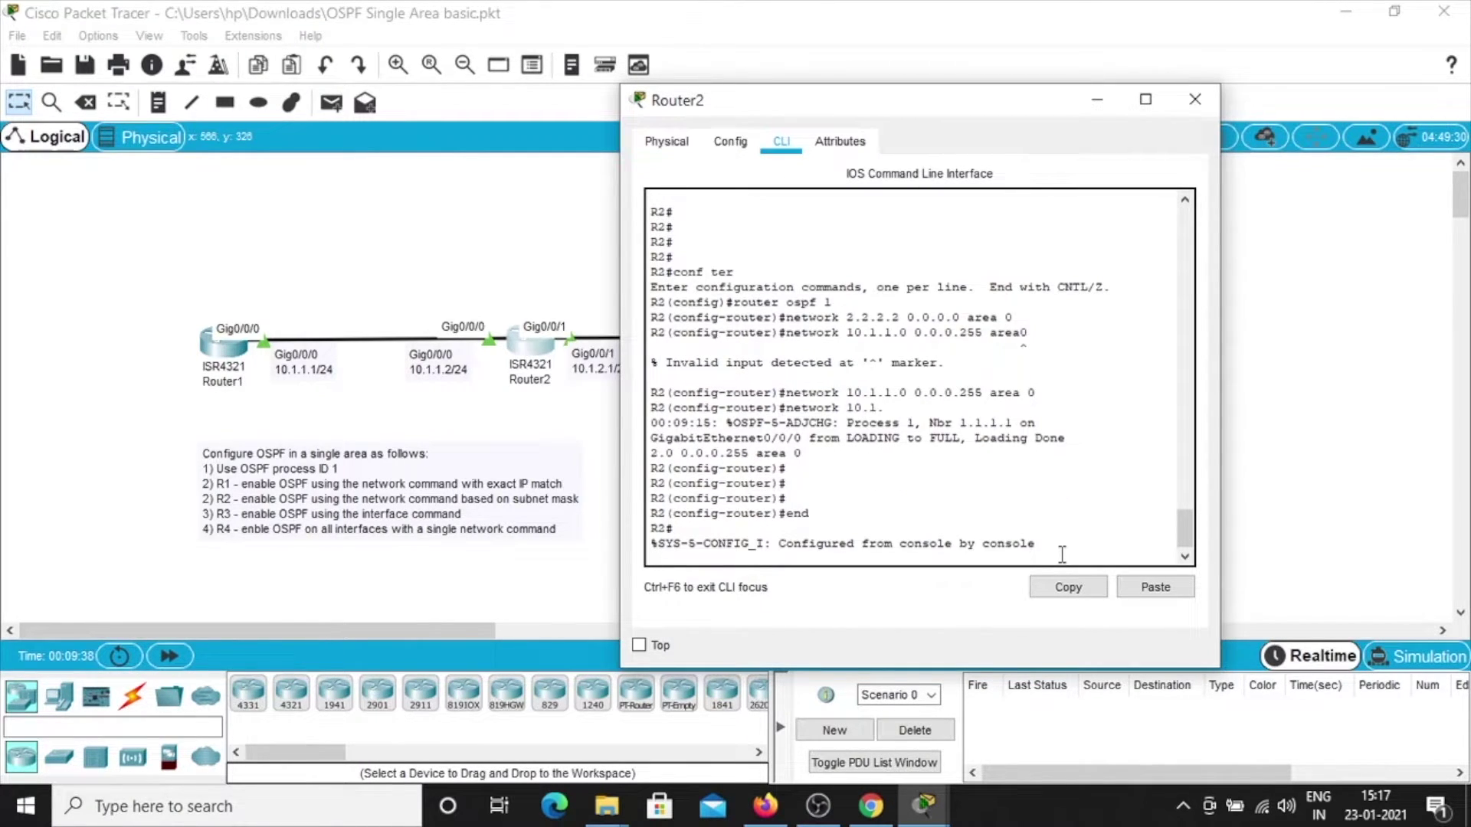
{"action": "key", "text": "Return"}
{"action": "key", "text": "Return"}
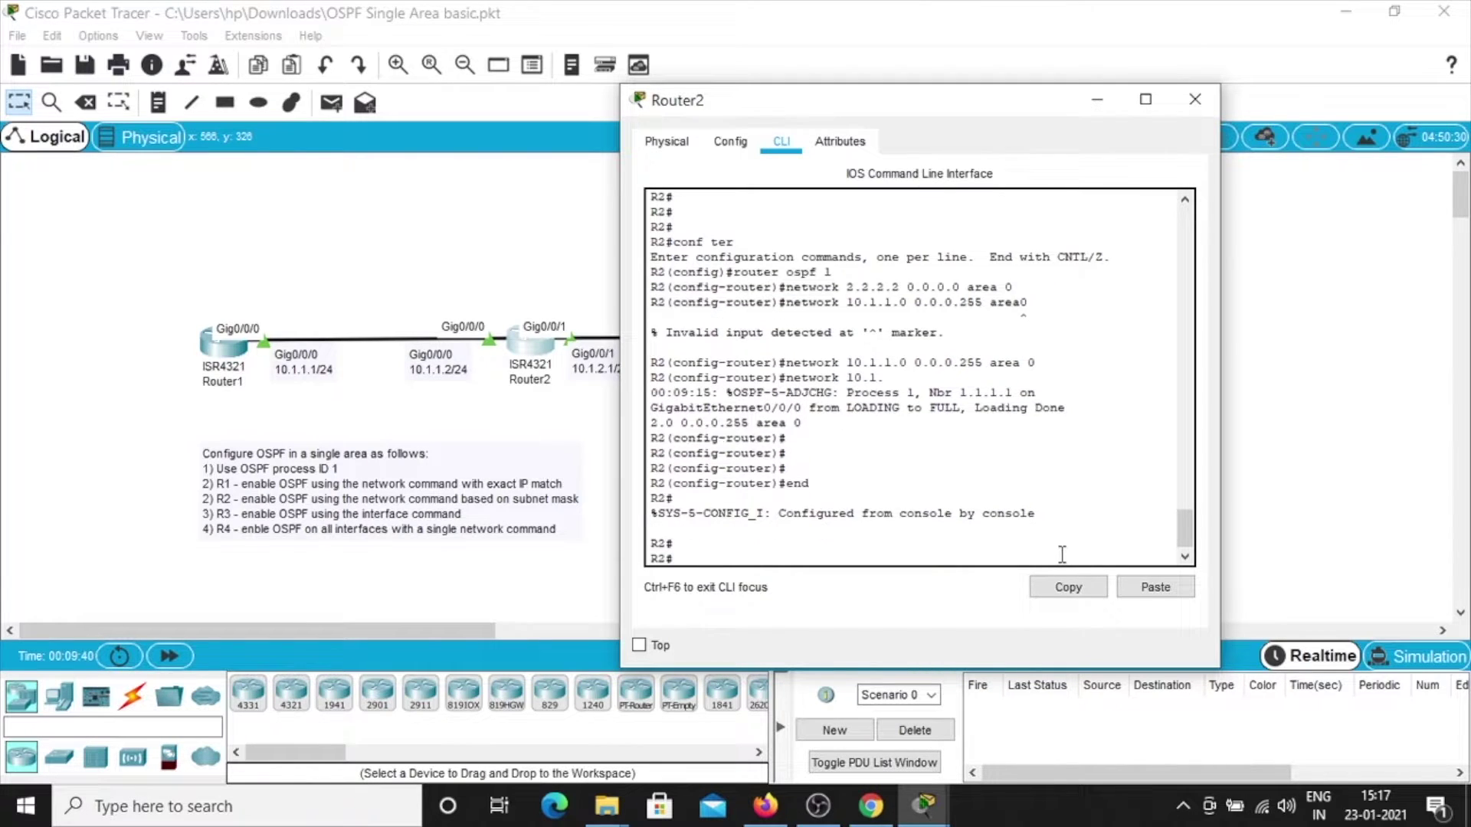
Display Router2's IP routing protocol settings.
{"action": "type", "text": "sh"}
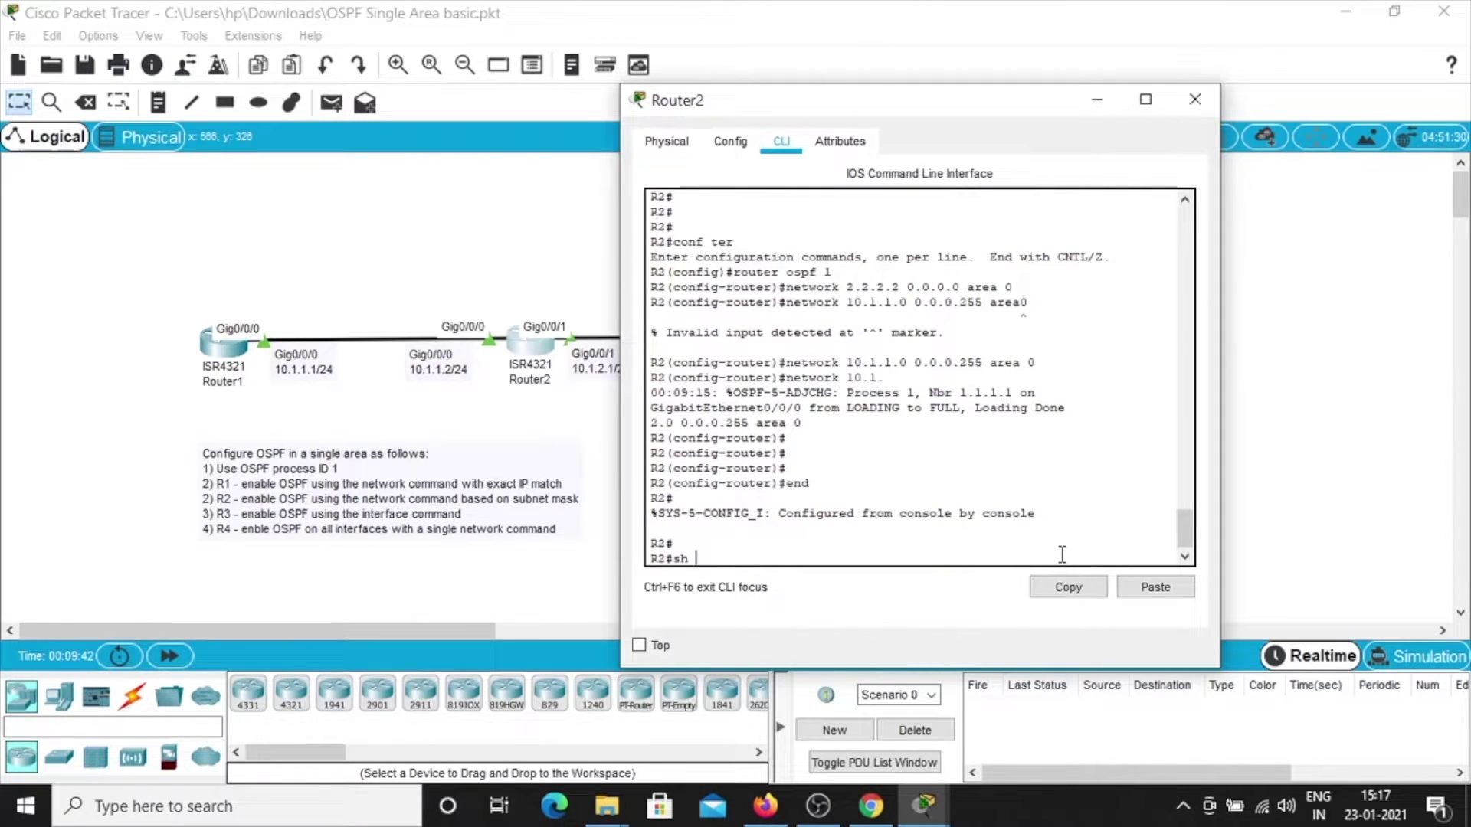
{"action": "type", "text": " ip proto"}
{"action": "key", "text": "Return"}
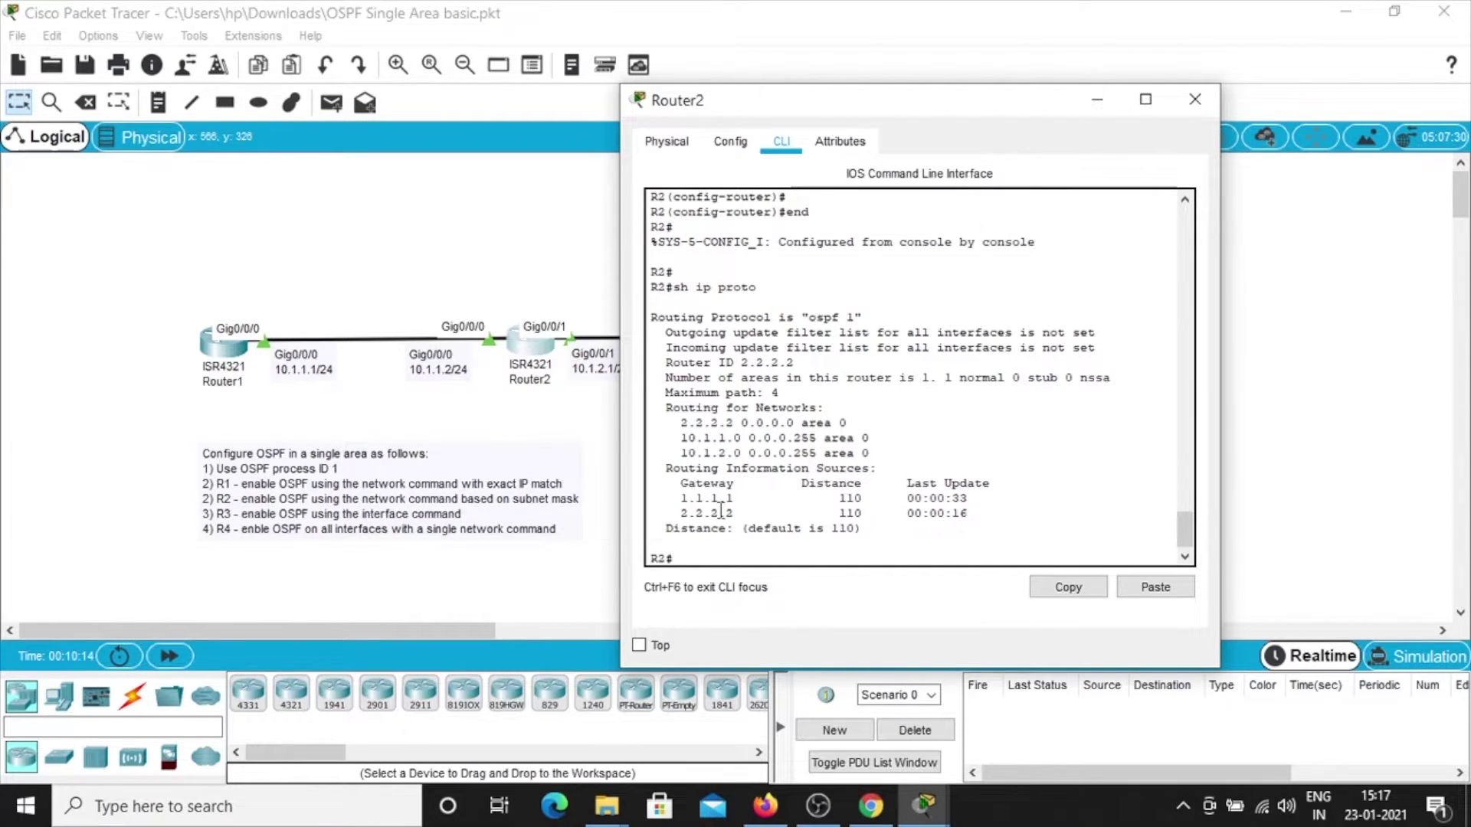
Display Router2's IP routing table, test connectivity to 1.1.1.1 with a ping, and close the router's window.
{"action": "type", "text": "sh ip route"}
{"action": "key", "text": "Return"}
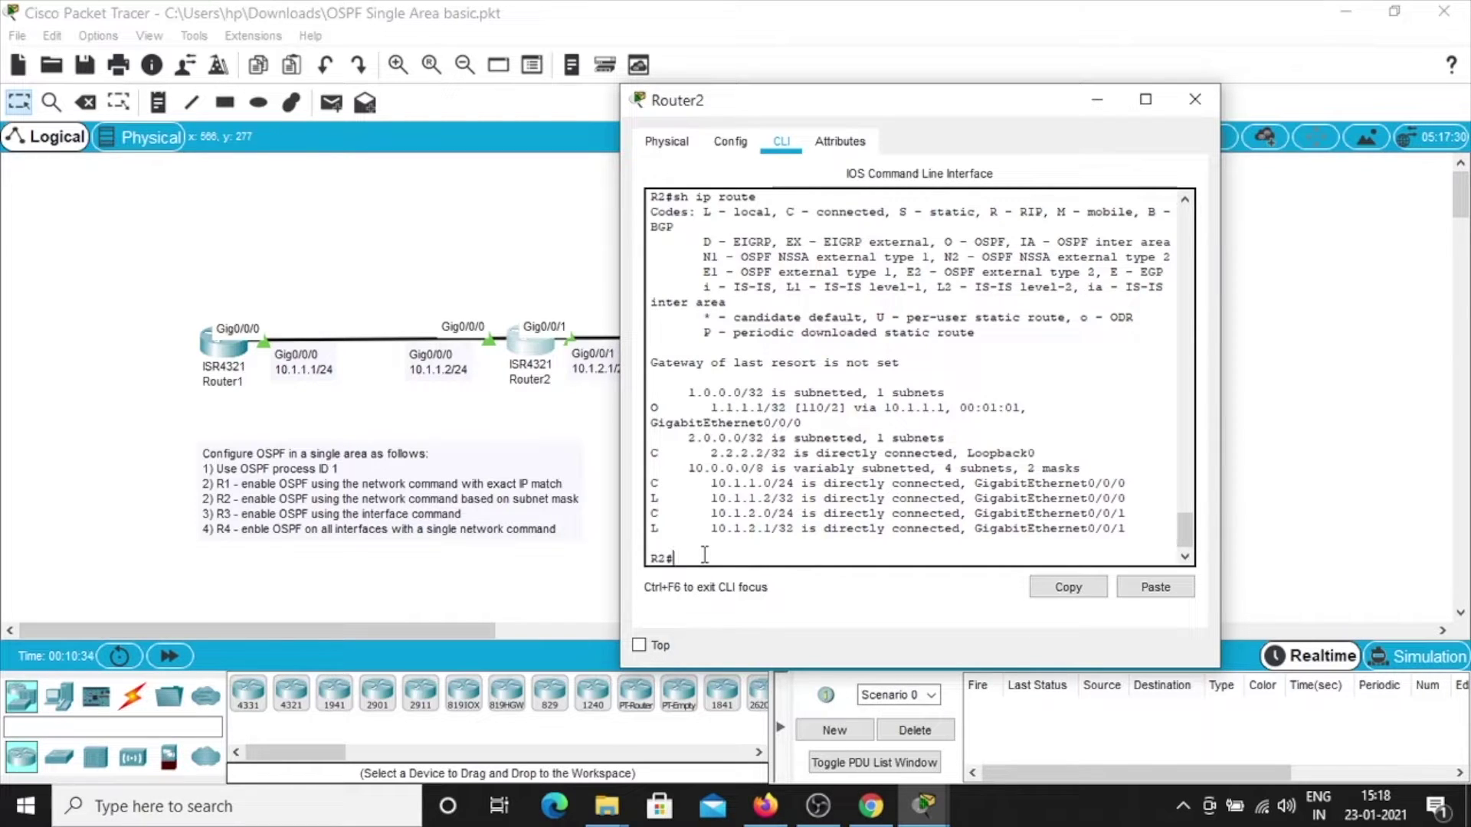
{"action": "type", "text": "ping 1.1.1.1"}
{"action": "key", "text": "Return"}
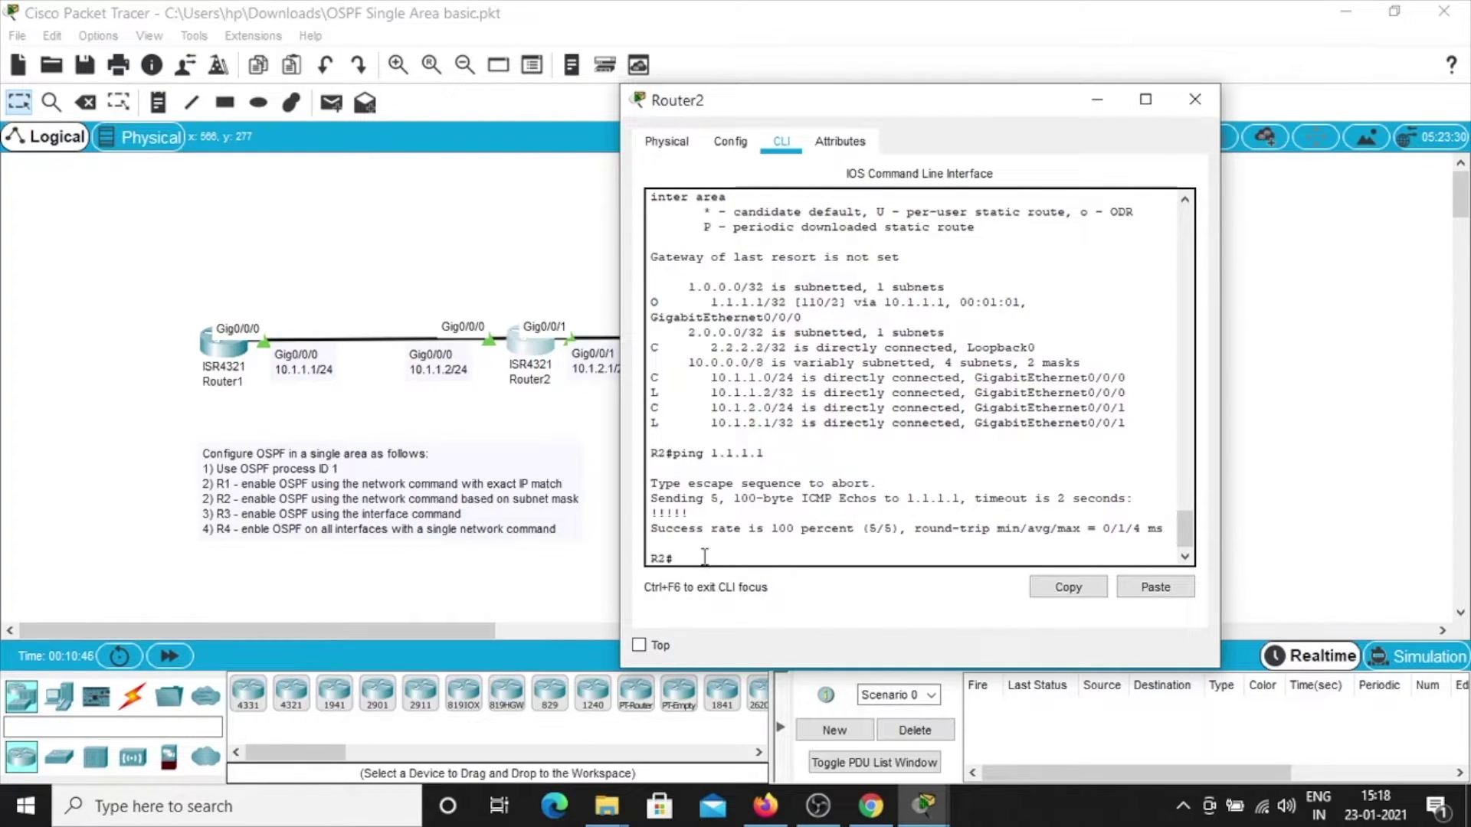
{"action": "left_click", "coordinate": [1206, 98]}
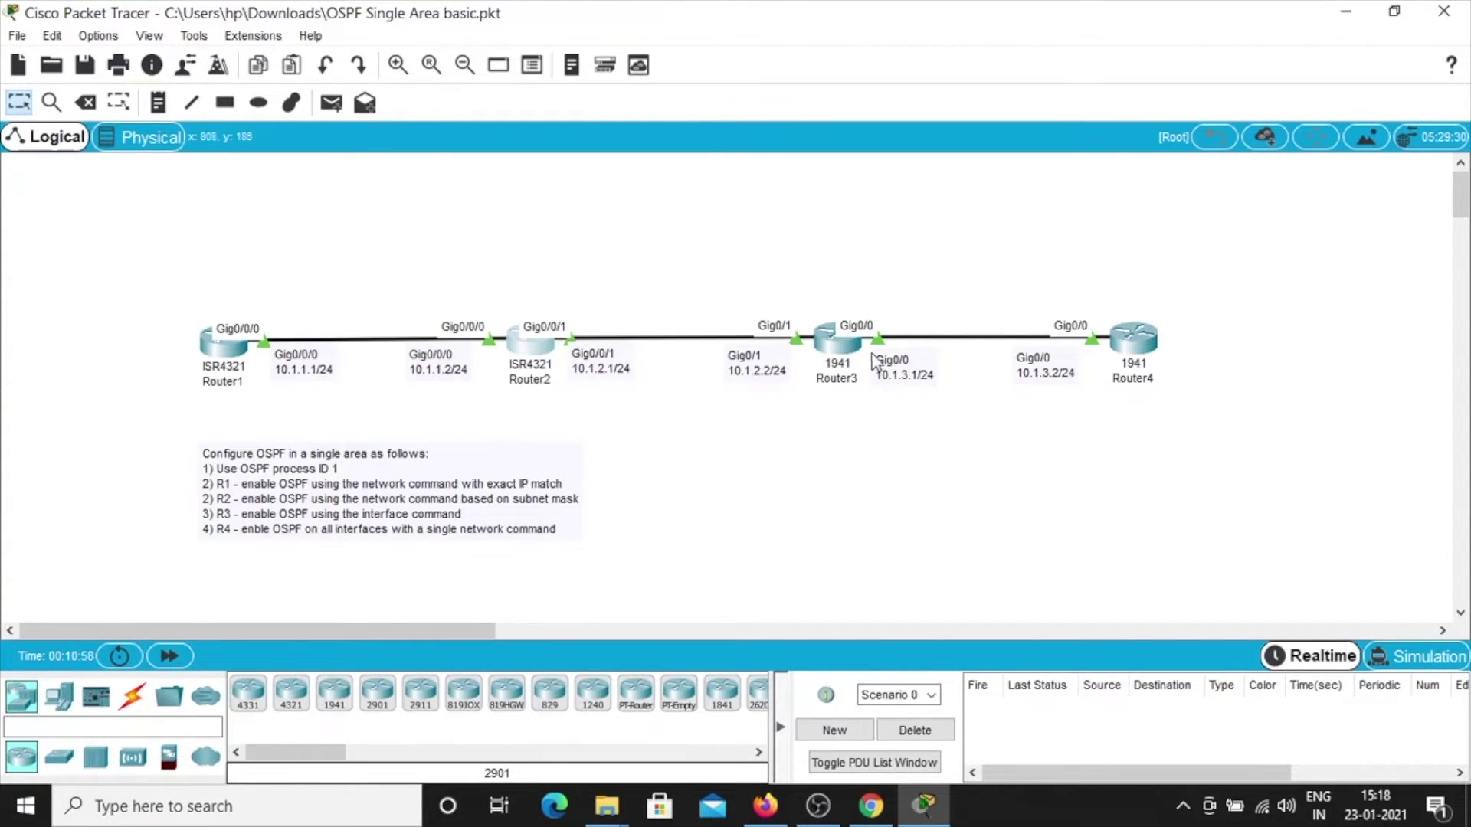
Open Router3's command line, enter privileged mode, and display its brief IP interface summary.
{"action": "left_click", "coordinate": [846, 341]}
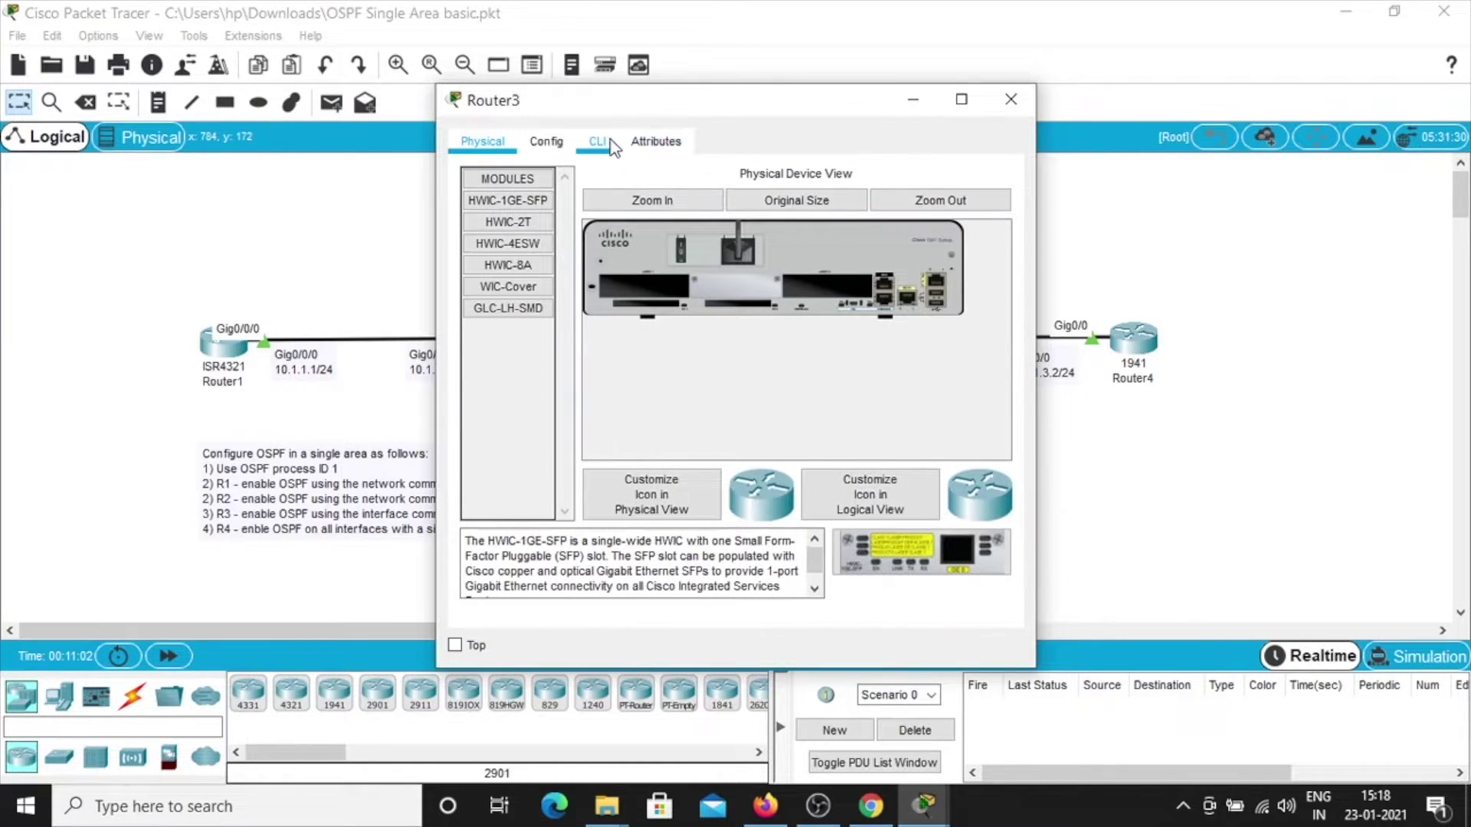
{"action": "left_click", "coordinate": [609, 141]}
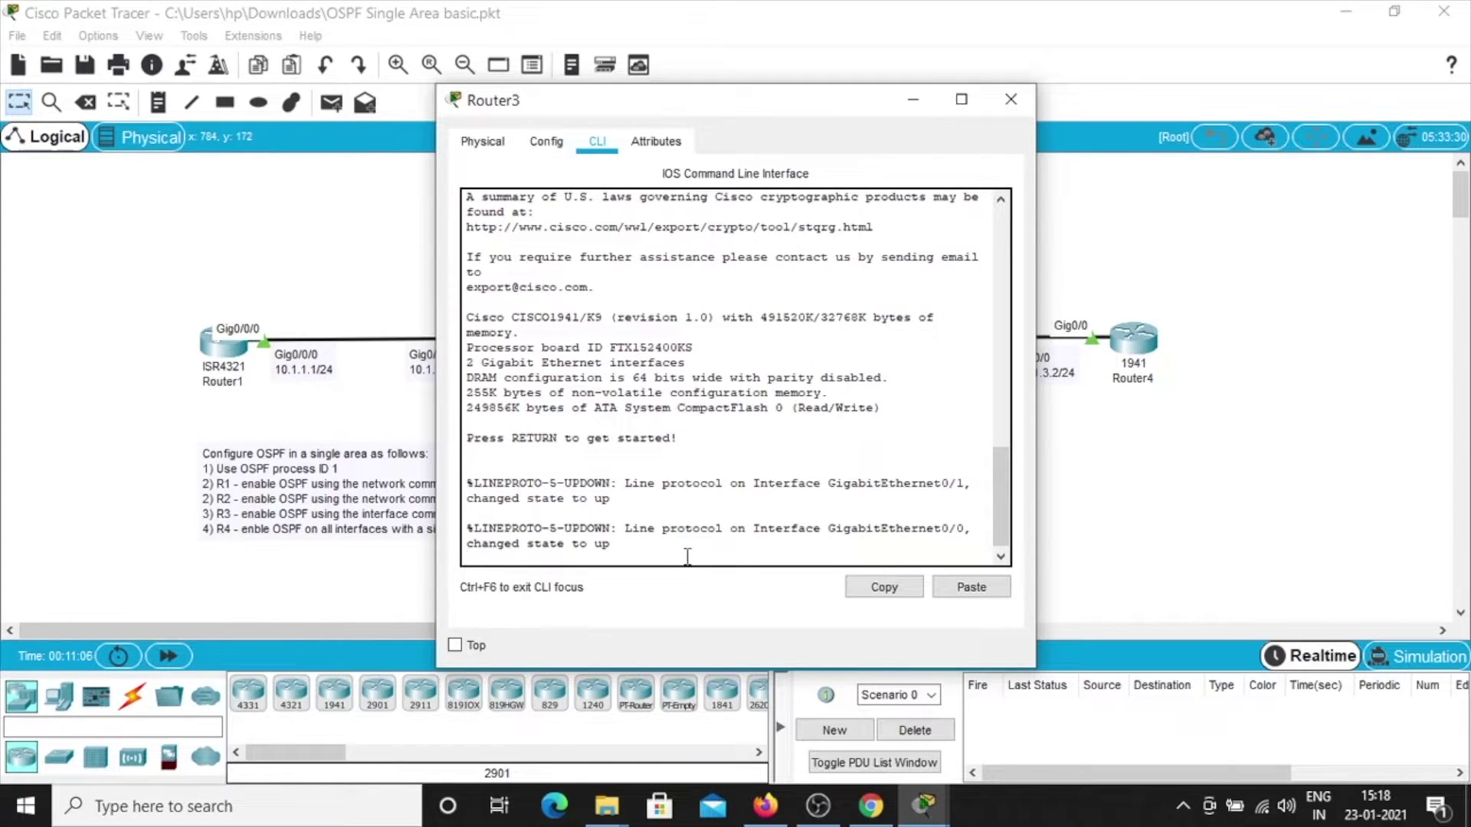
{"action": "key", "text": "Return"}
{"action": "key", "text": "Return"}
{"action": "key", "text": "Return"}
{"action": "key", "text": "Return"}
{"action": "key", "text": "Return"}
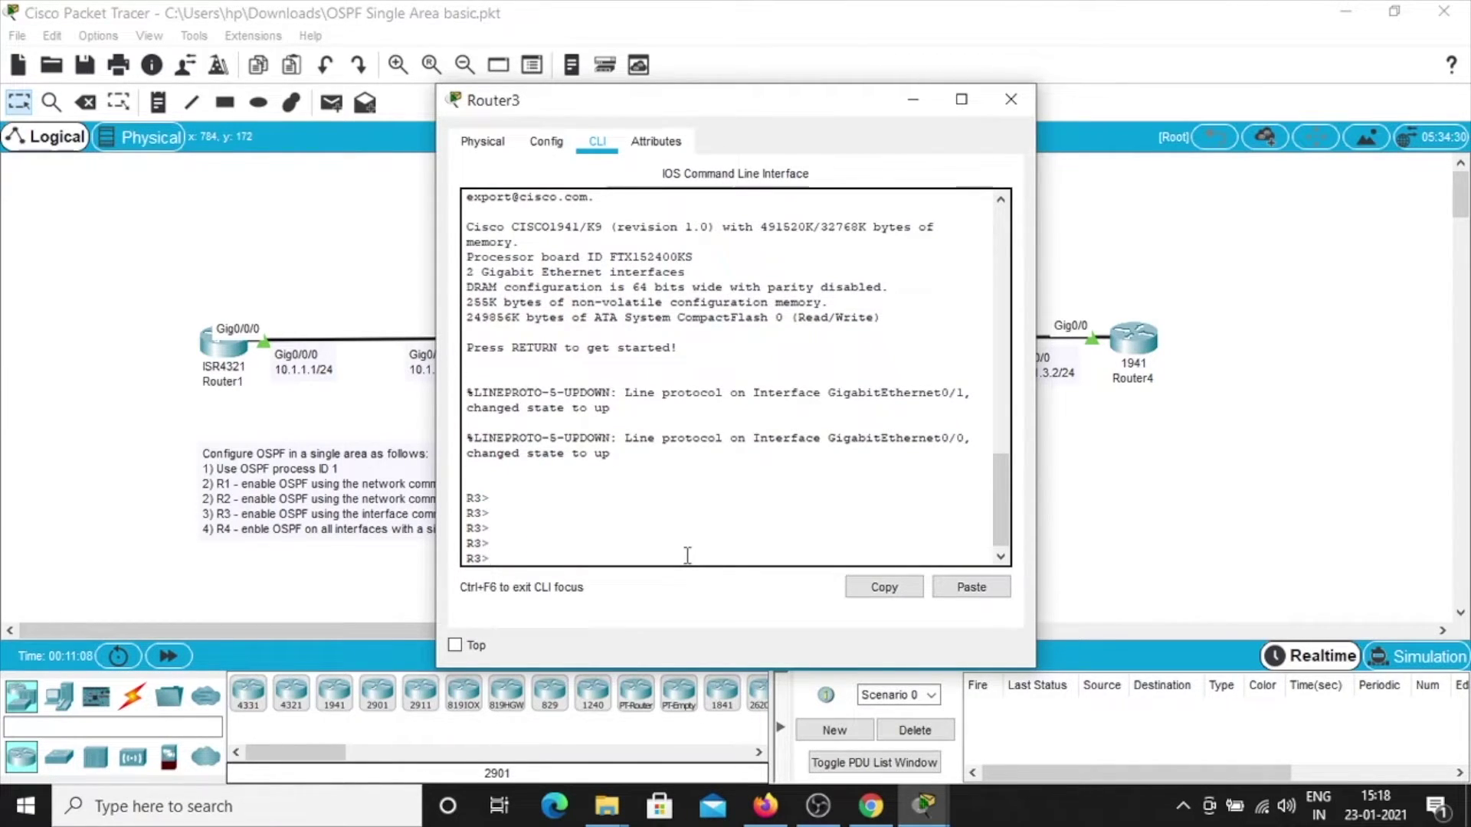
{"action": "type", "text": "en"}
{"action": "key", "text": "Return"}
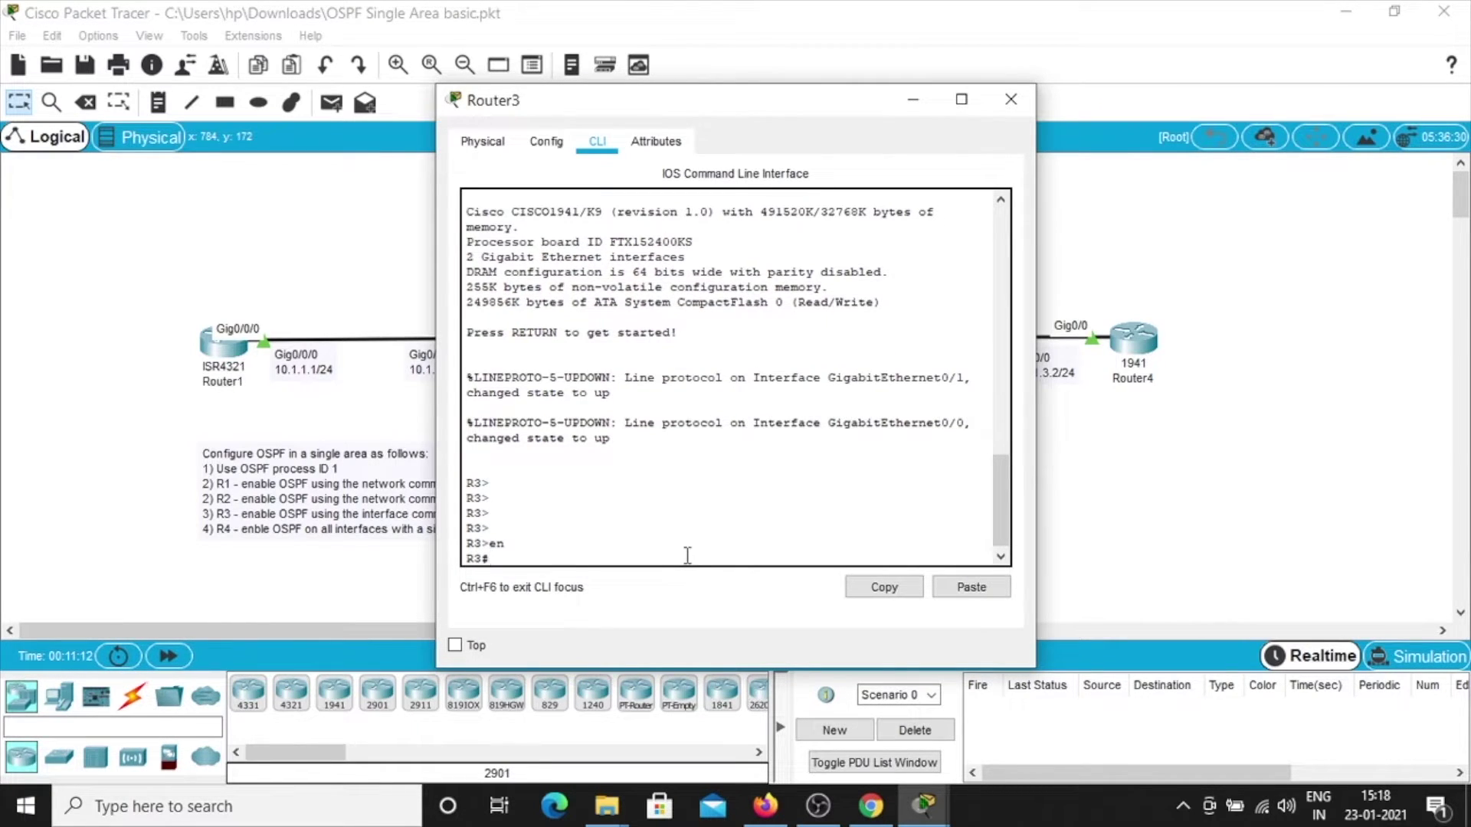
{"action": "type", "text": "sh ip int br"}
{"action": "key", "text": "Return"}
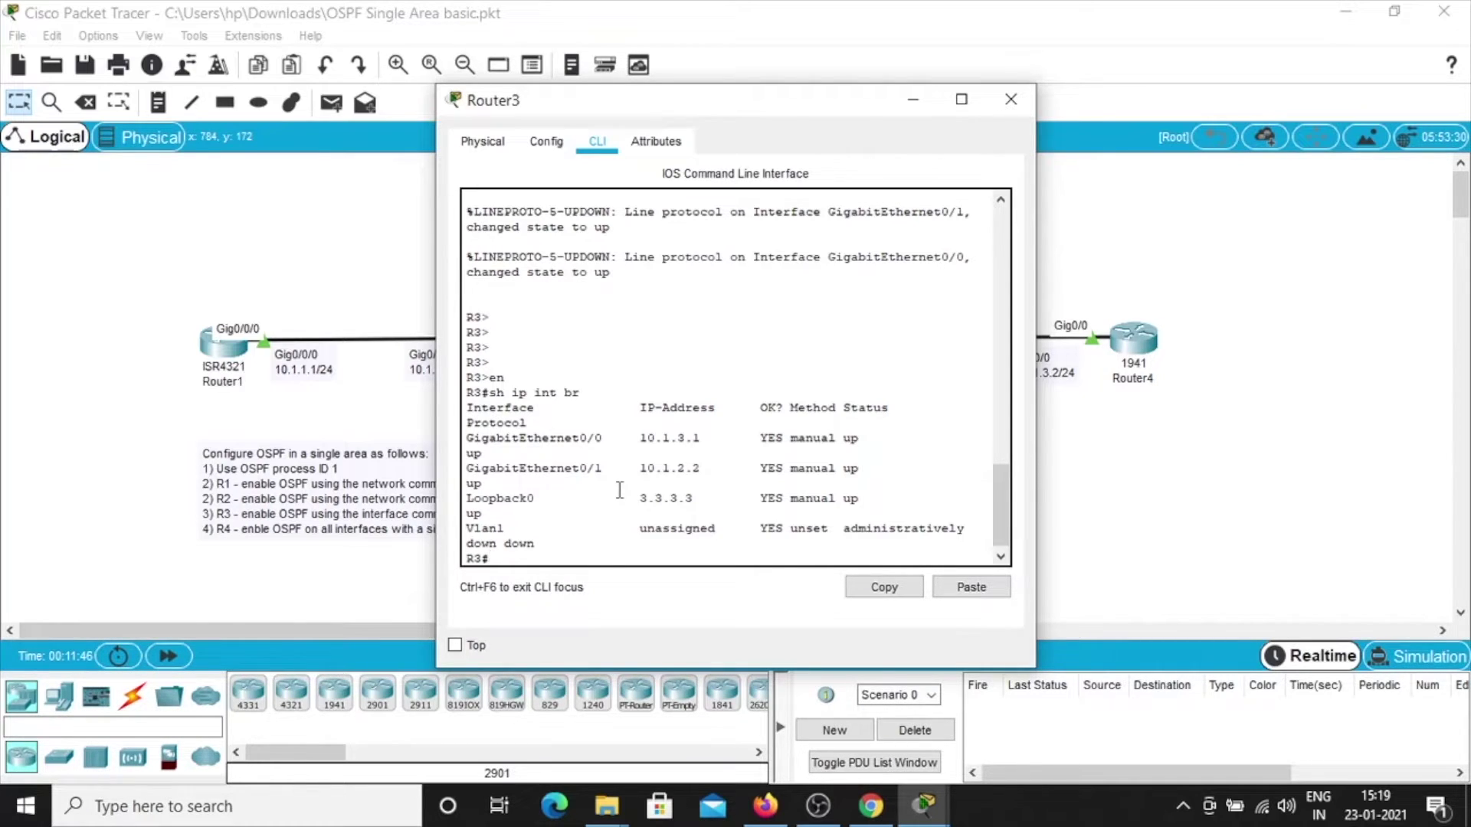
Enter global configuration mode on Router3 and start OSPF process 1.
{"action": "type", "text": "co"}
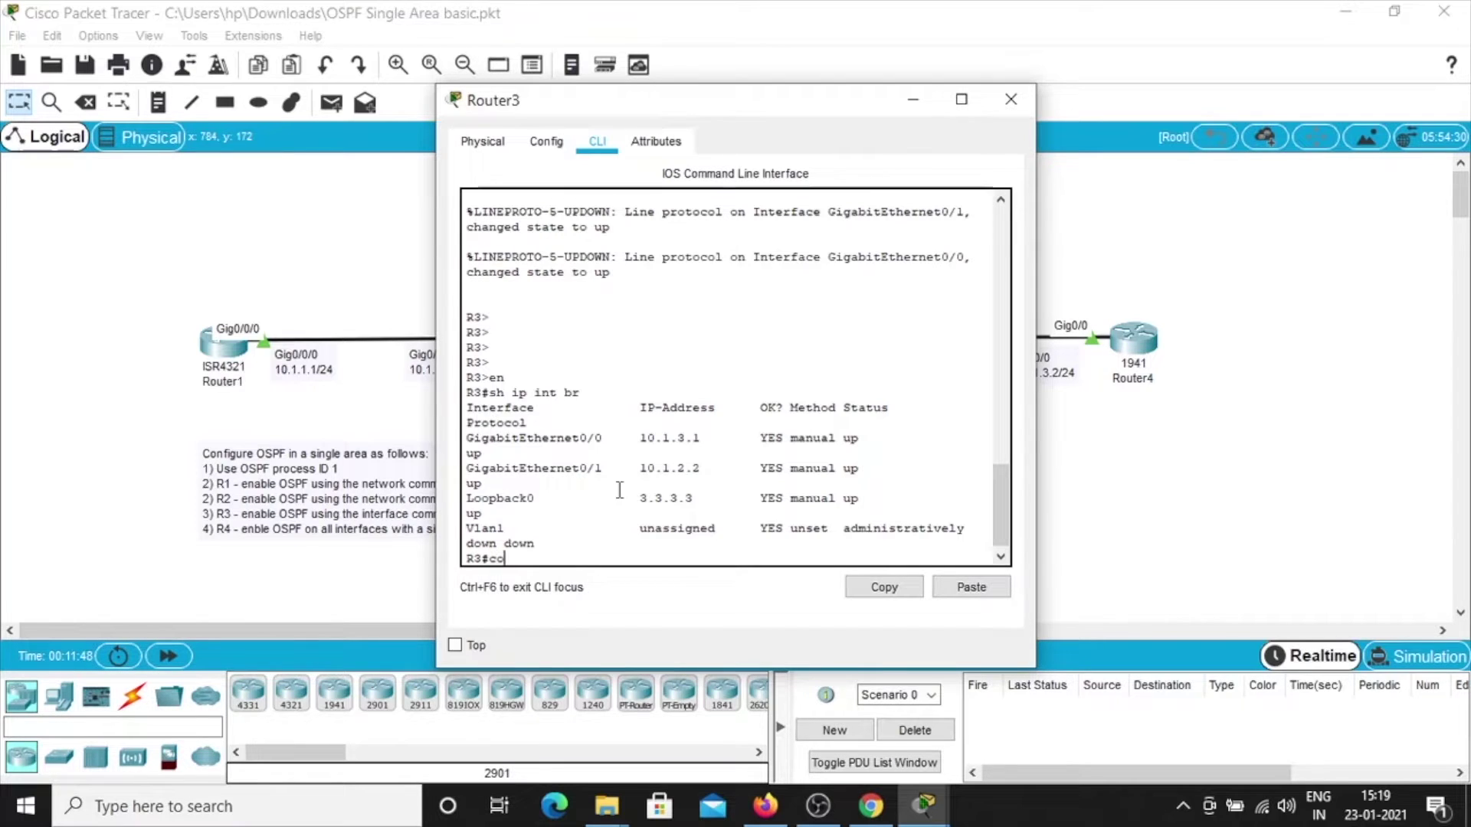
{"action": "type", "text": "nf ter"}
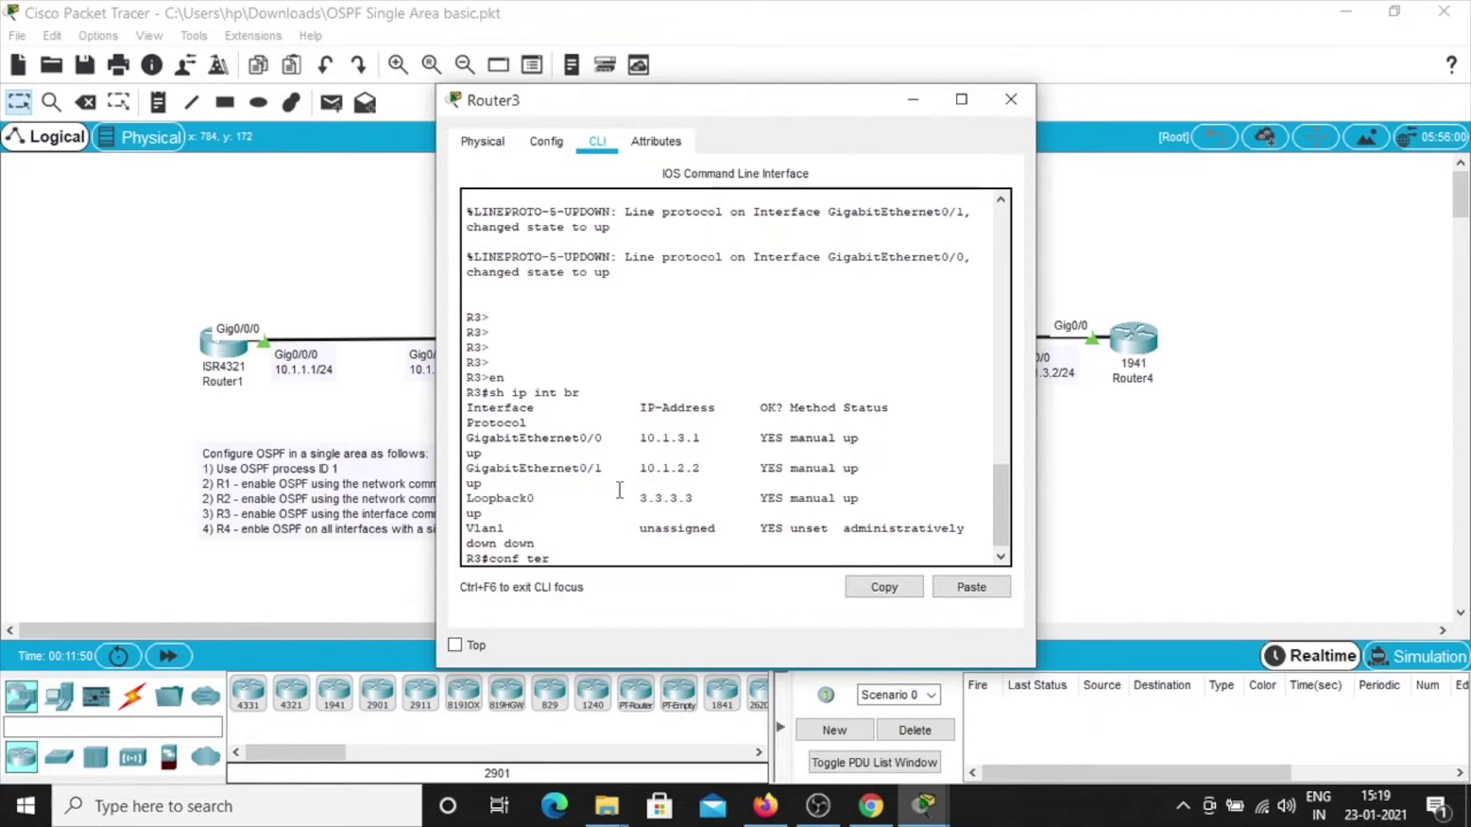
{"action": "key", "text": "Return"}
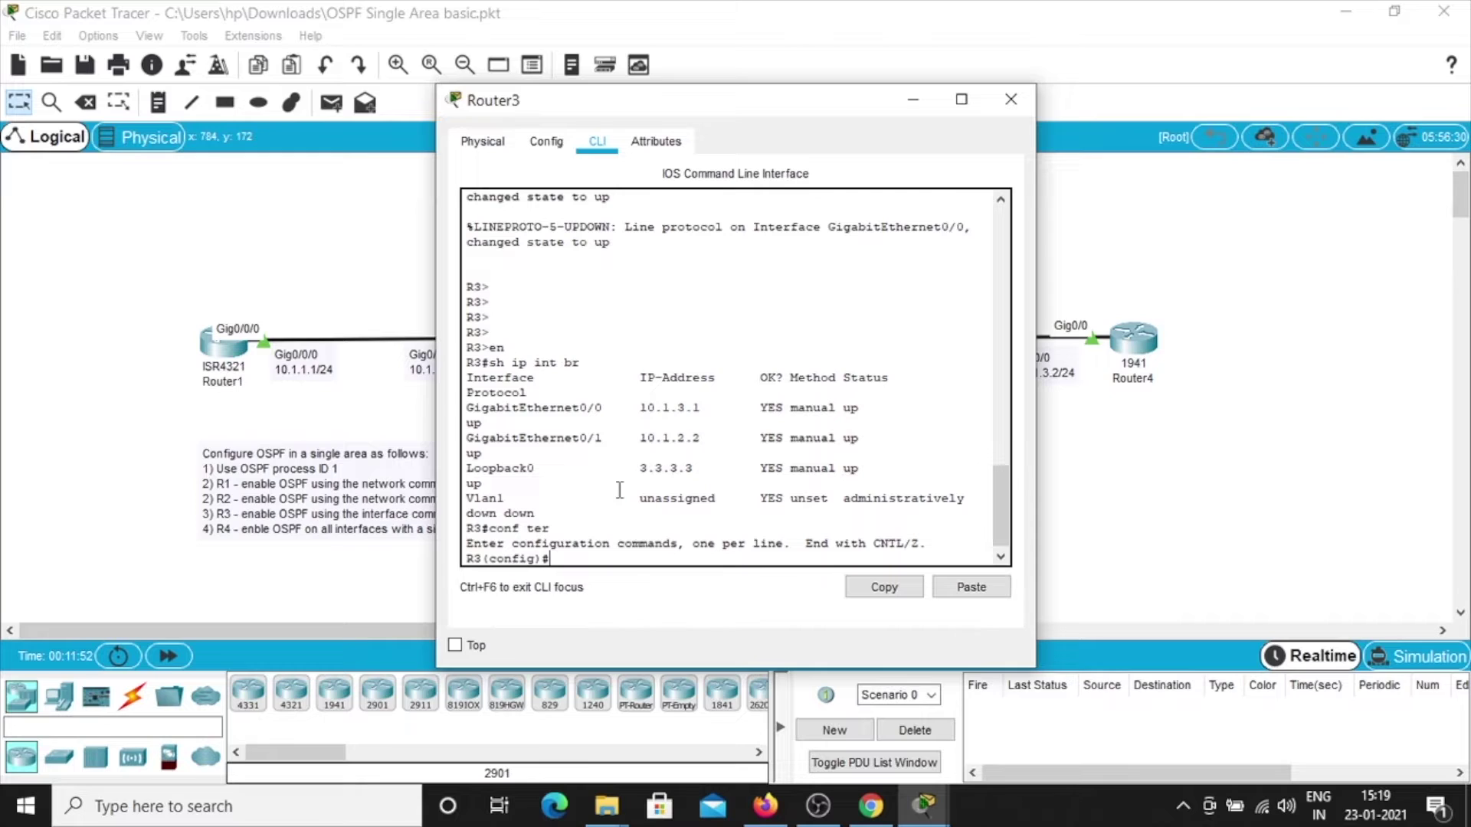
{"action": "type", "text": "roy"}
{"action": "key", "text": "BackSpace"}
{"action": "type", "text": "uter "}
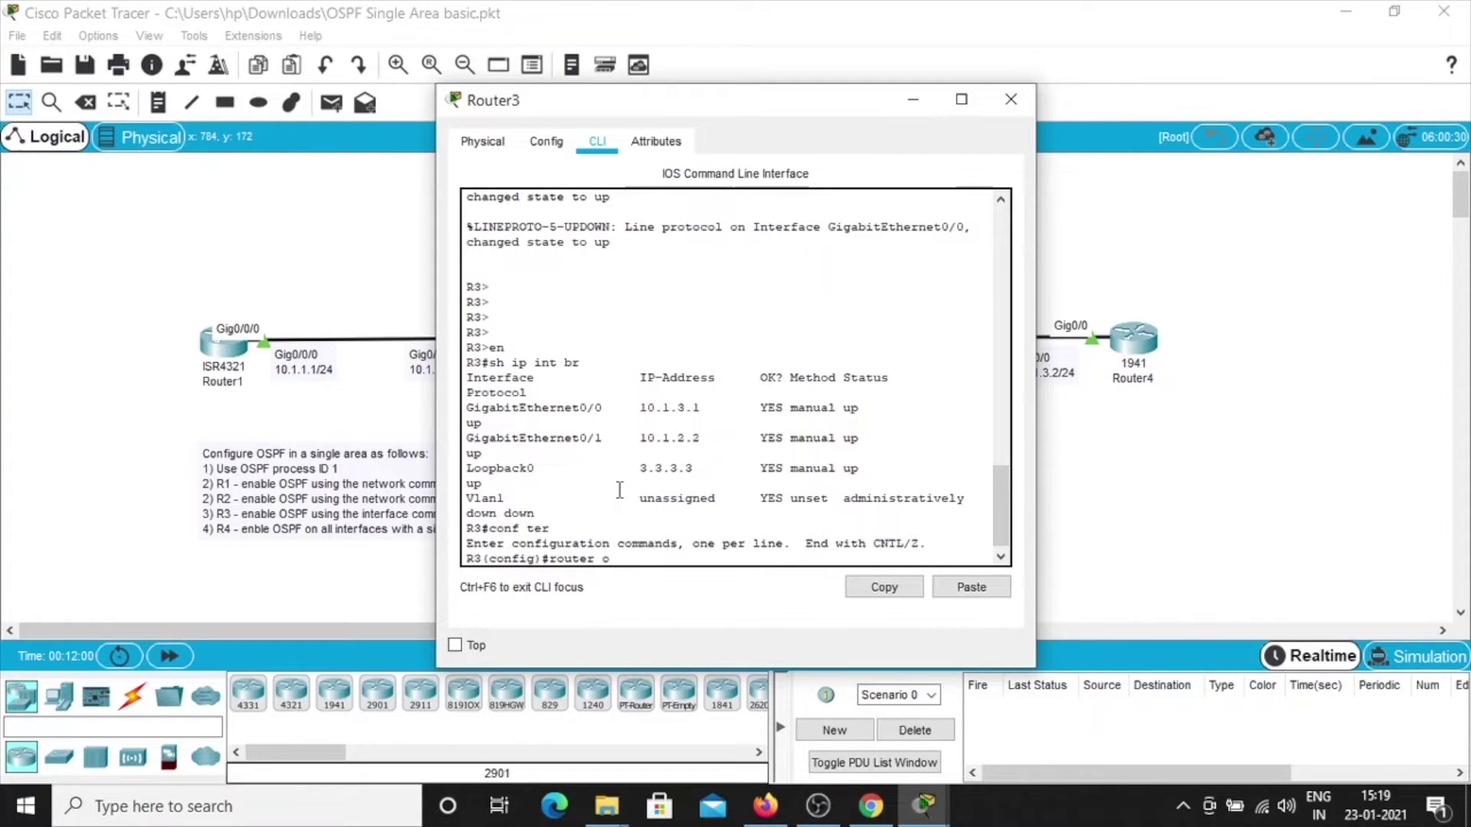
{"action": "type", "text": "ospf 1"}
{"action": "key", "text": "Return"}
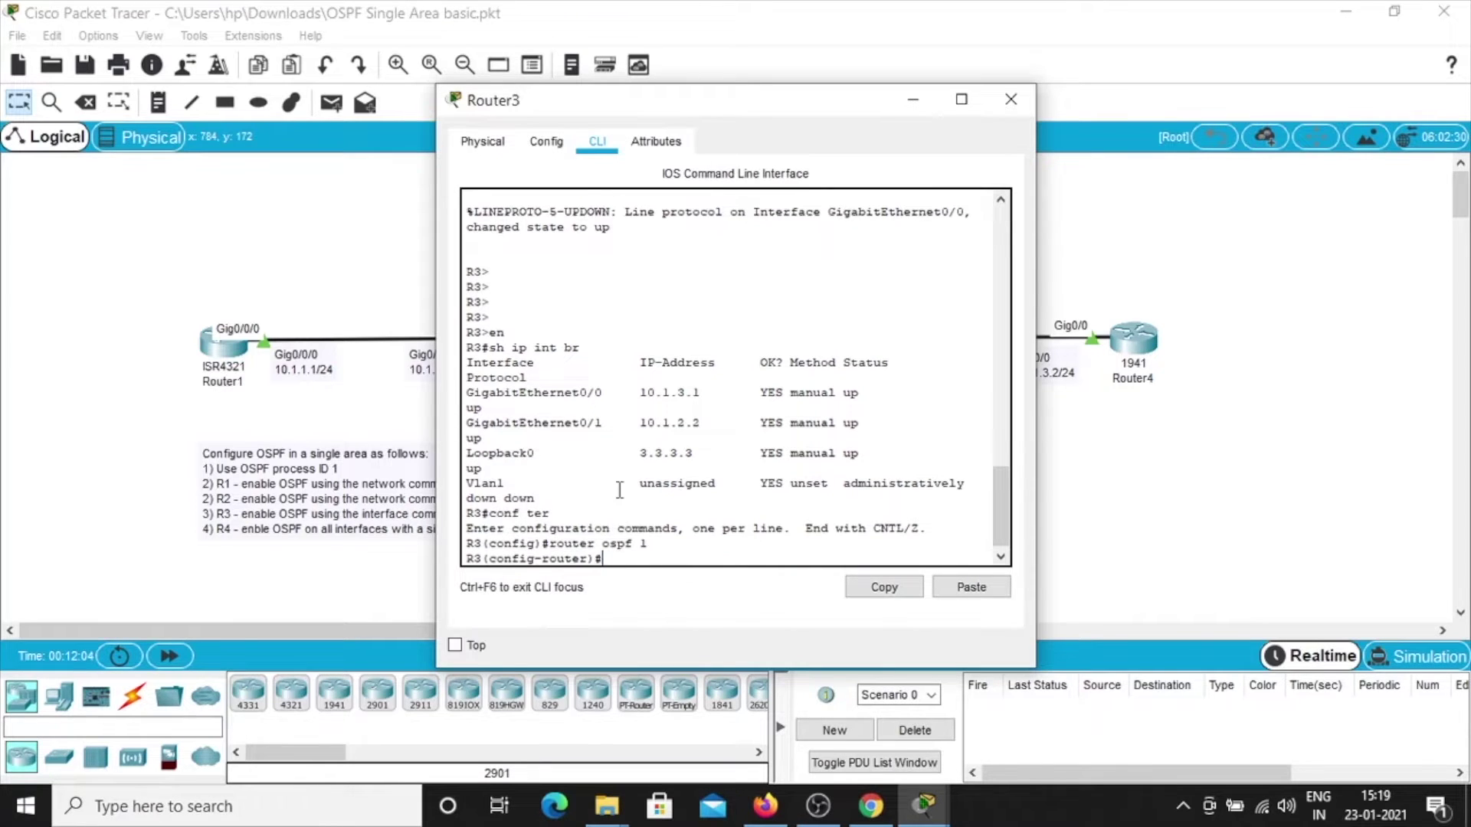
Enable OSPF process 1 in area 0 directly on Router3's interface g0/0, with a space before the area number.
{"action": "type", "text": "int"}
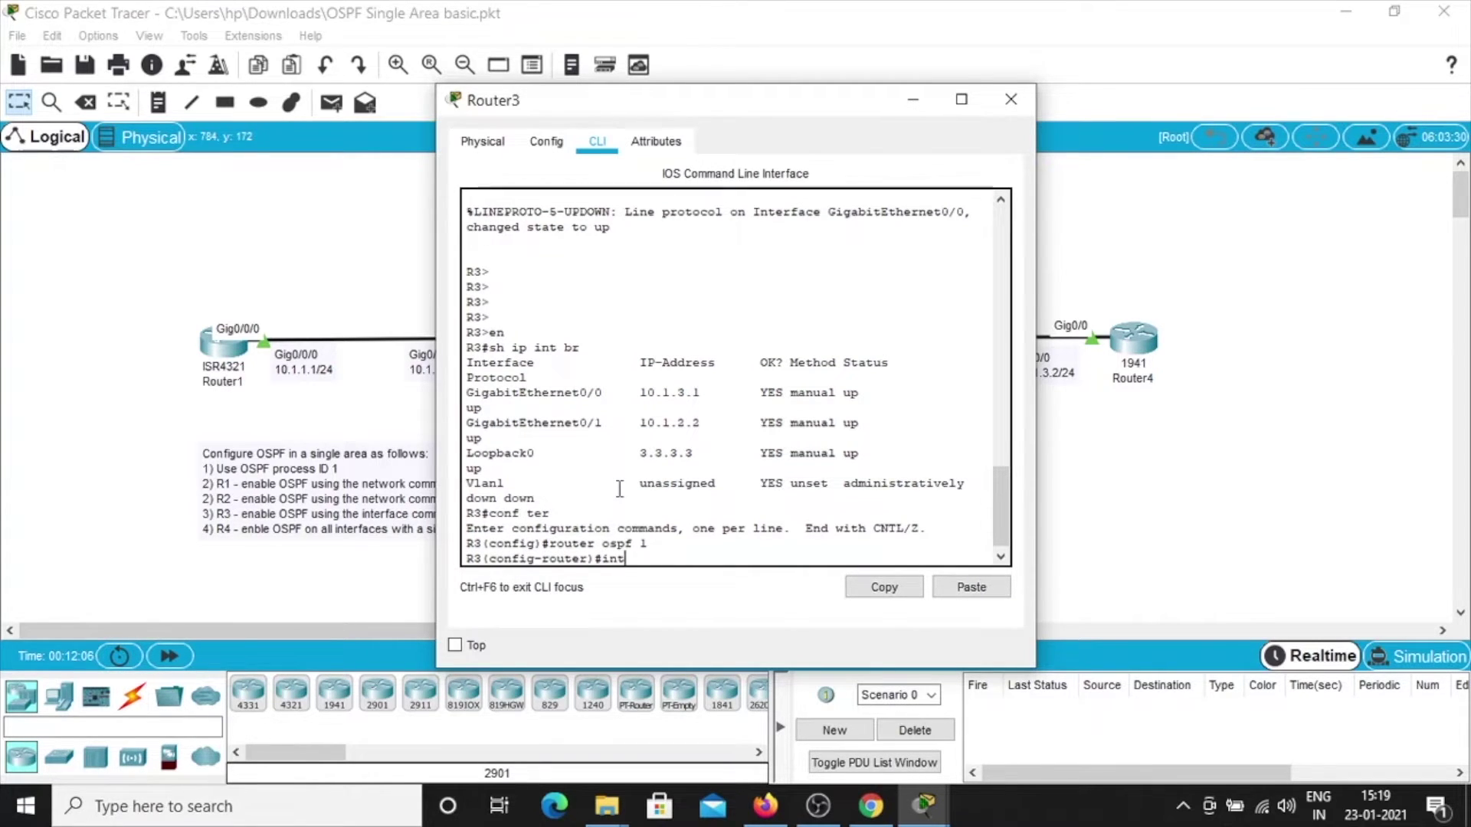
{"action": "type", "text": " g0/0"}
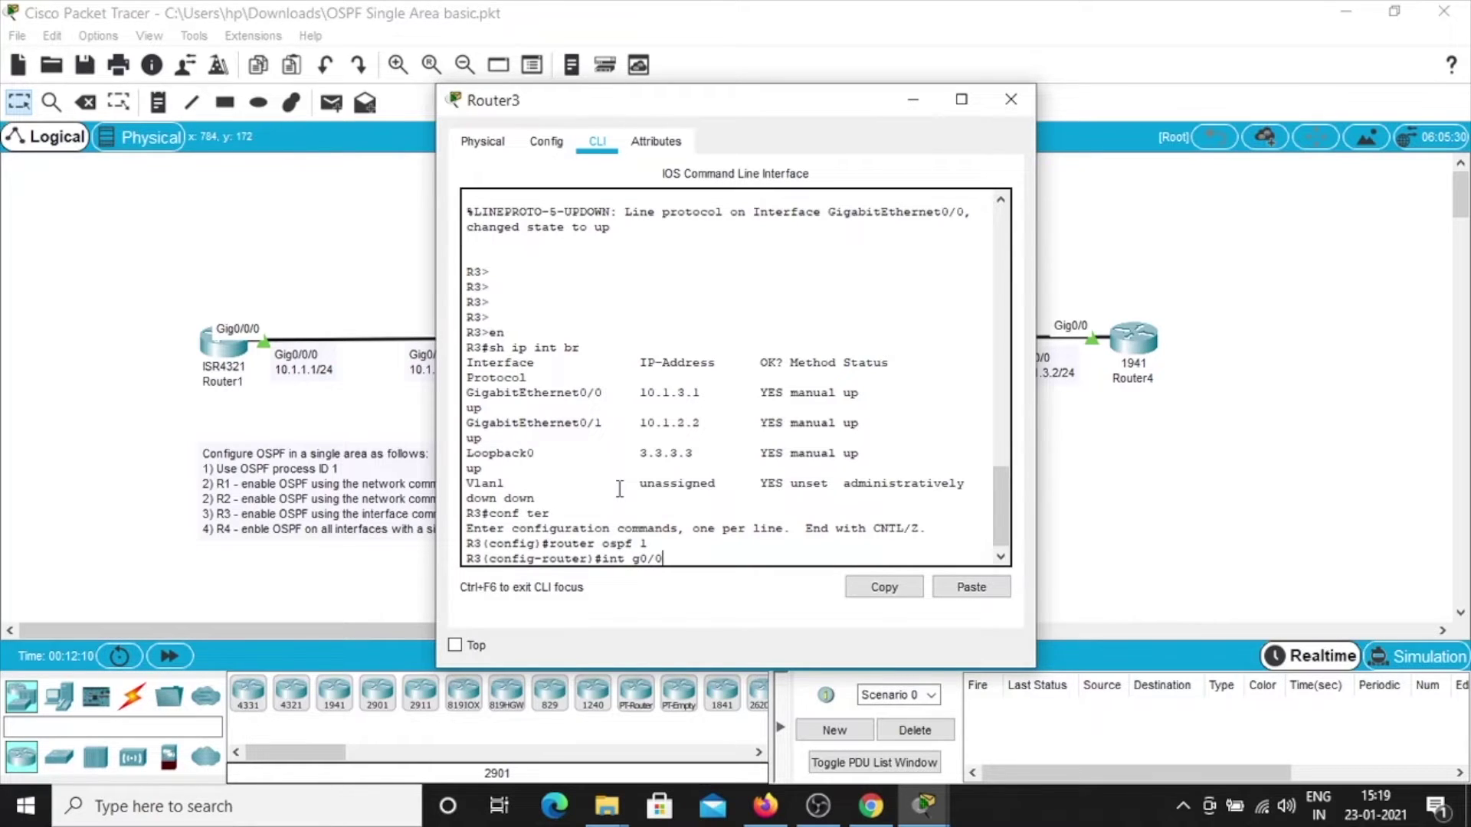
{"action": "key", "text": "Return"}
{"action": "type", "text": "ip"}
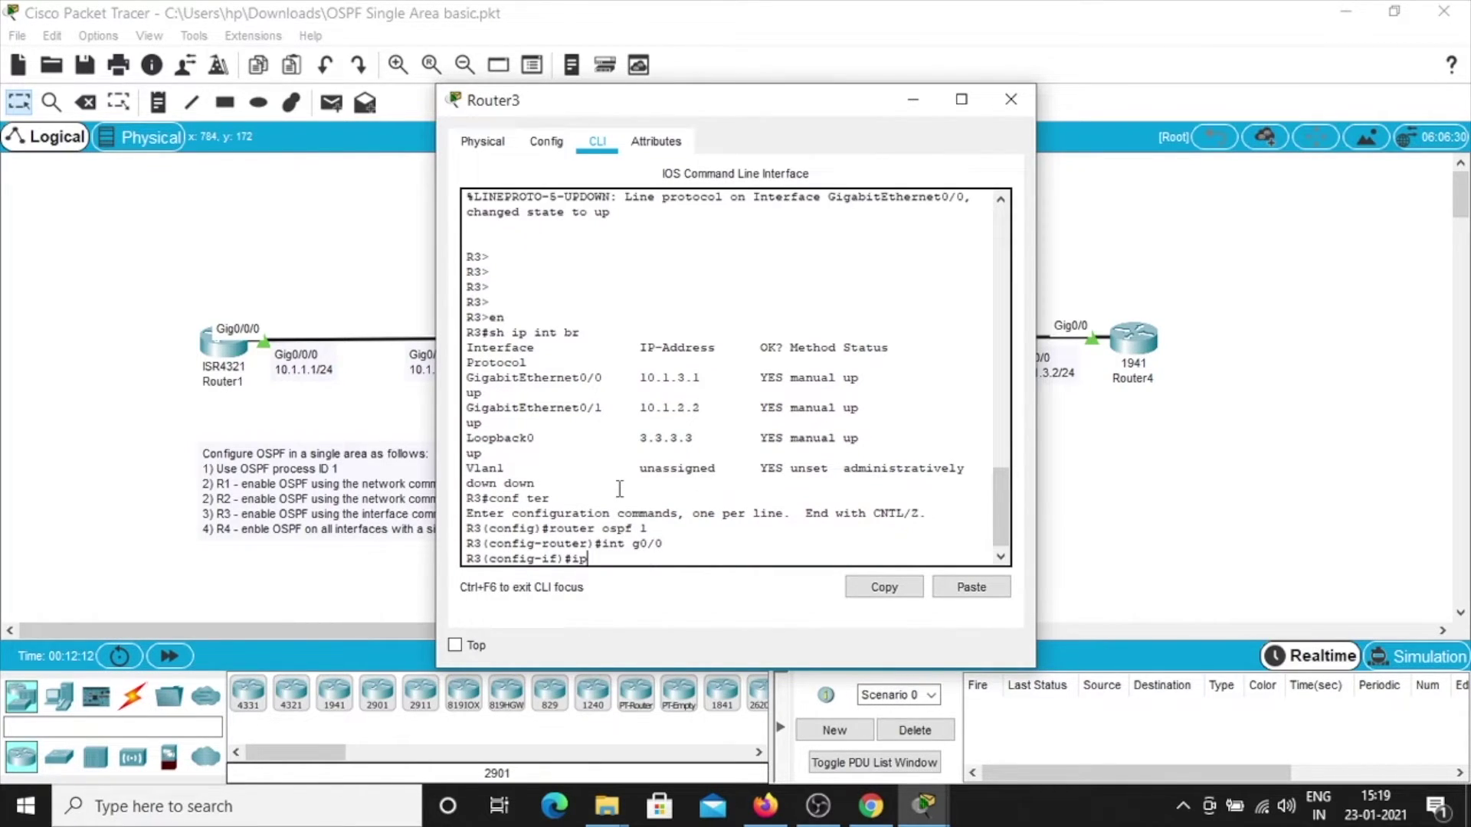
{"action": "type", "text": " ospf 1 area0"}
{"action": "key", "text": "Return"}
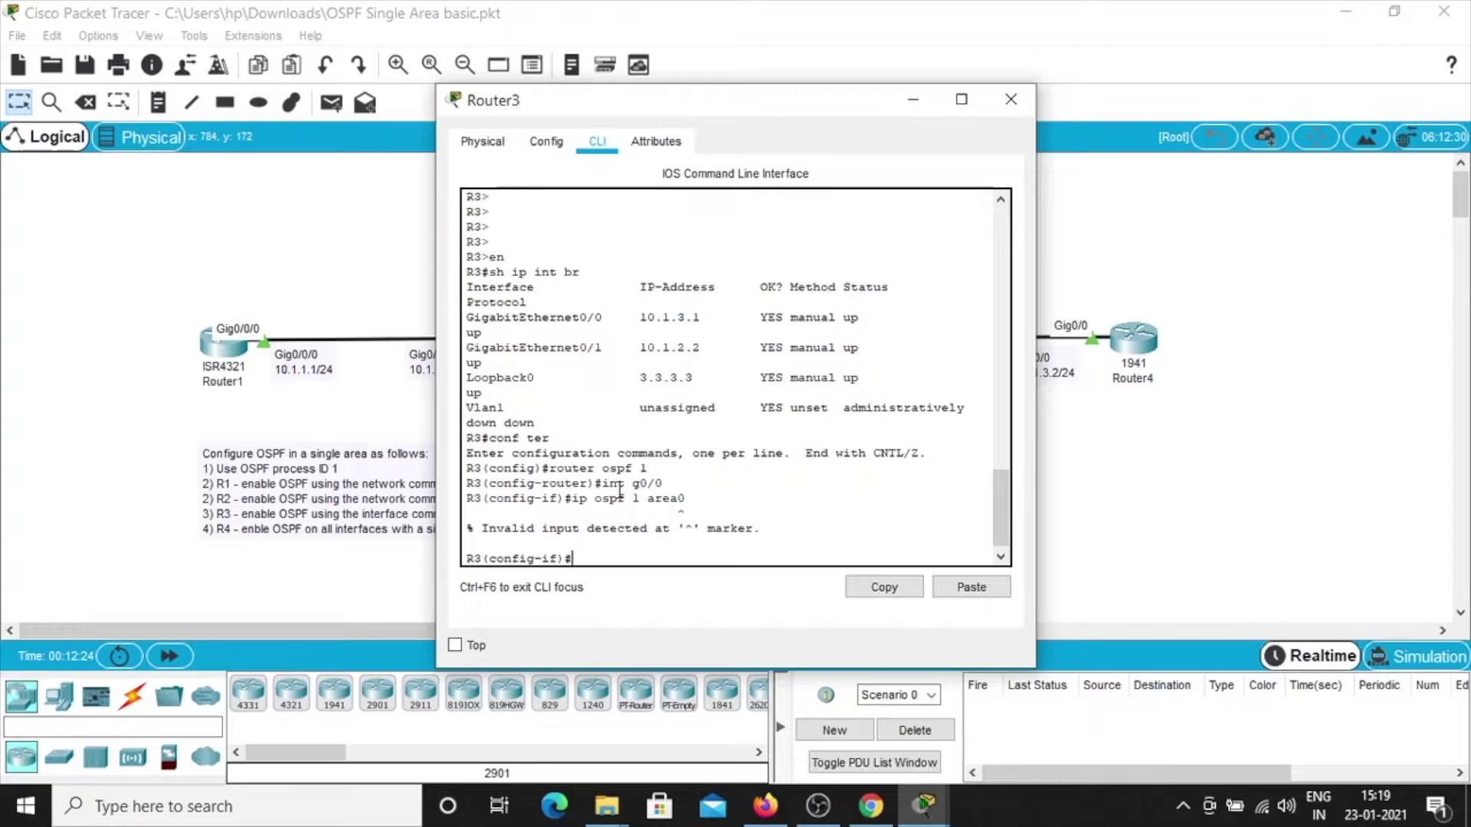
{"action": "key", "text": "Up"}
{"action": "type", "text": "0"}
{"action": "key", "text": "Return"}
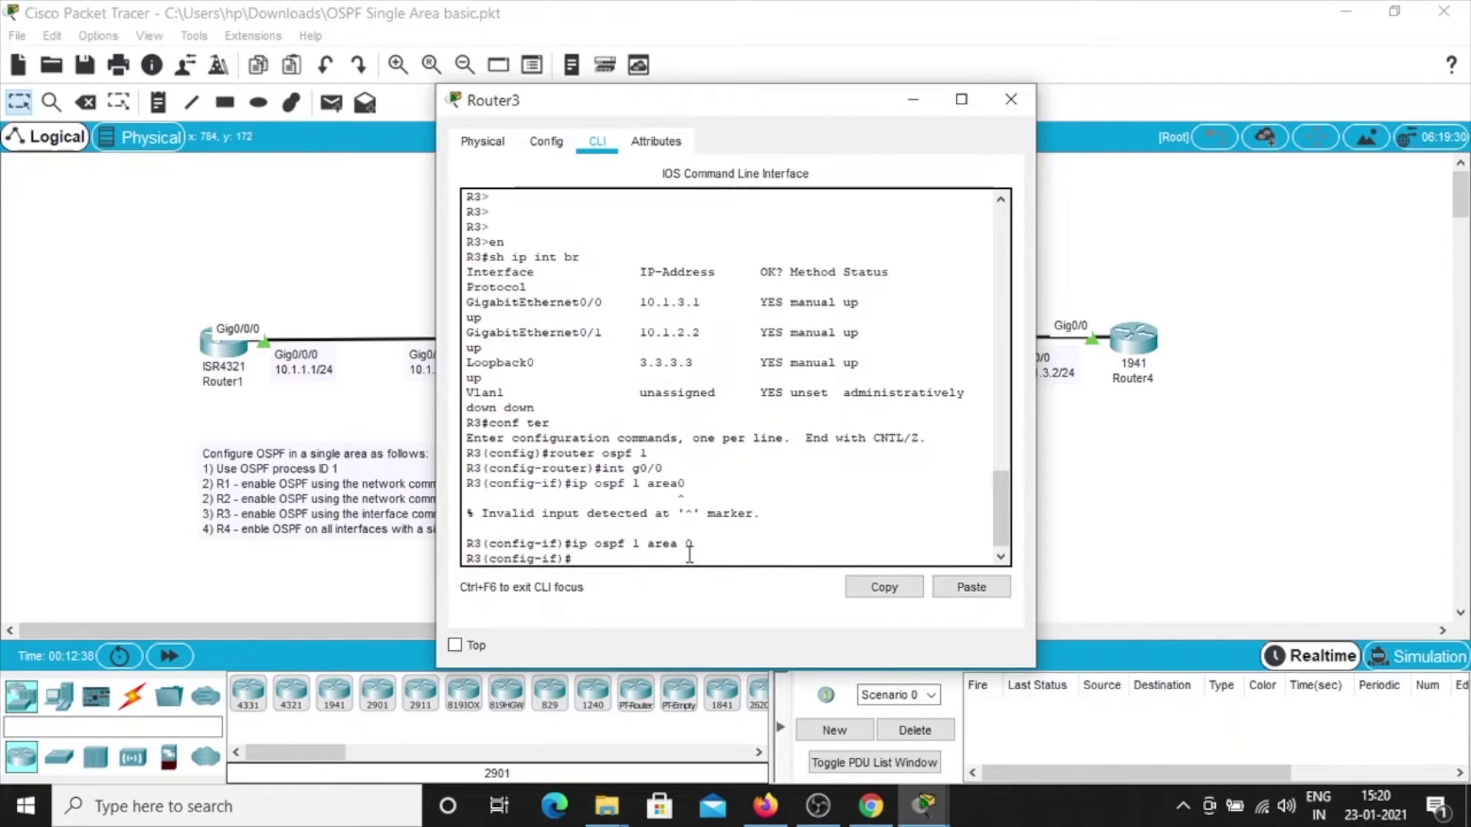
Enable OSPF process 1 in area 0 directly on Router3's interface g0/1.
{"action": "type", "text": "int g0/1"}
{"action": "key", "text": "Return"}
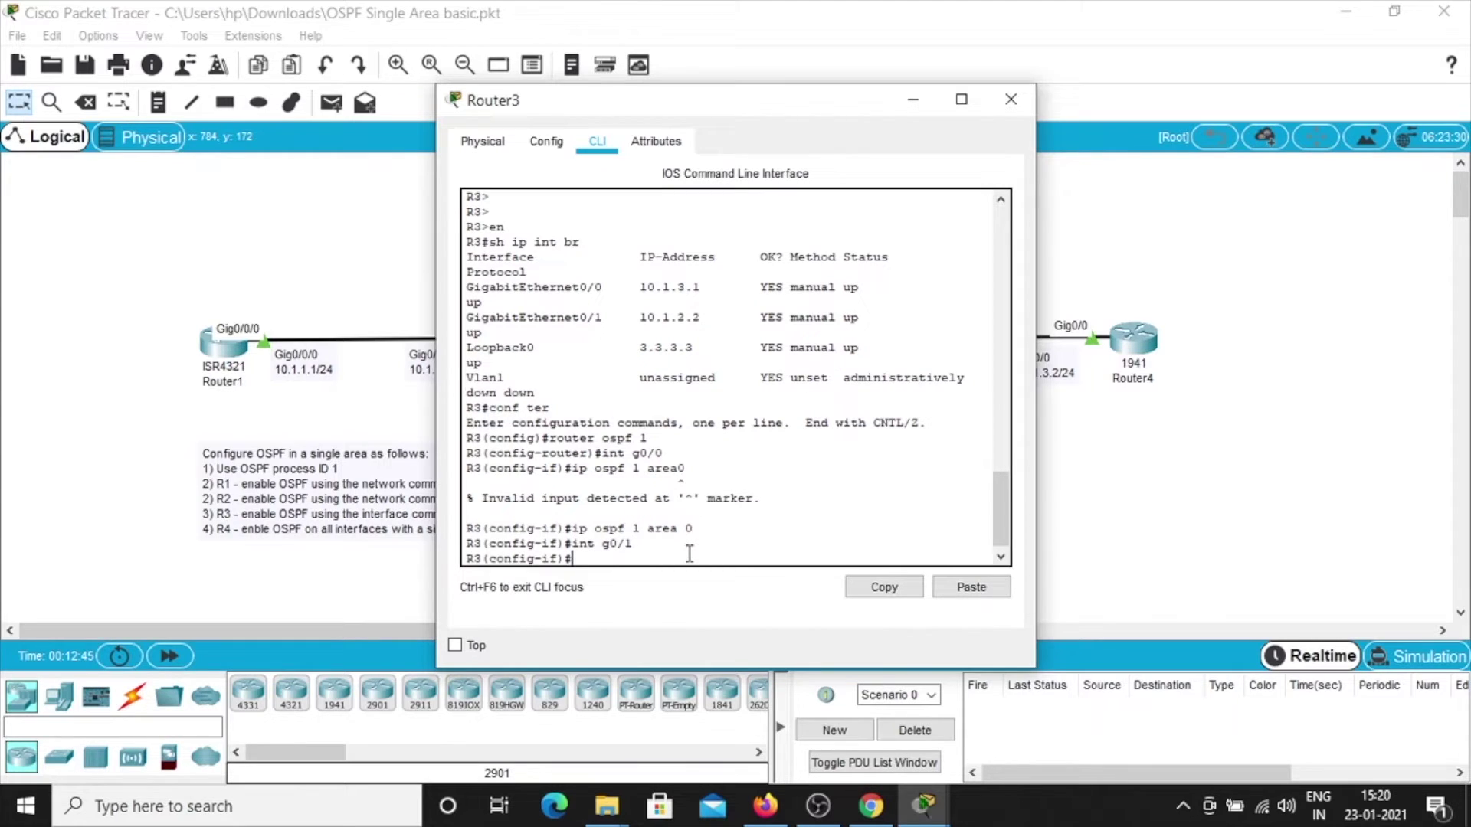
{"action": "type", "text": "ip ospf"}
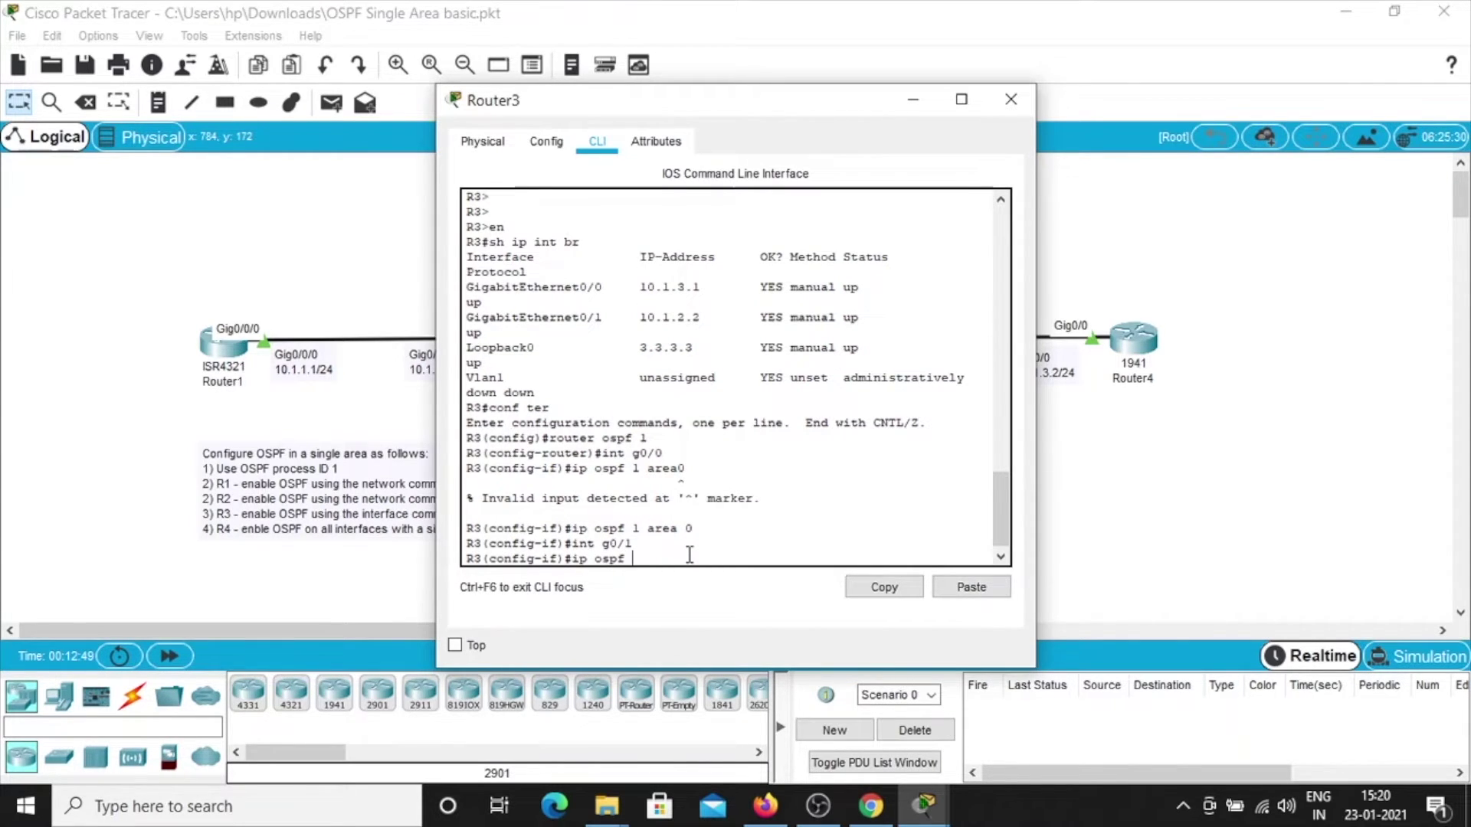
{"action": "type", "text": " 1 area 0"}
{"action": "key", "text": "Return"}
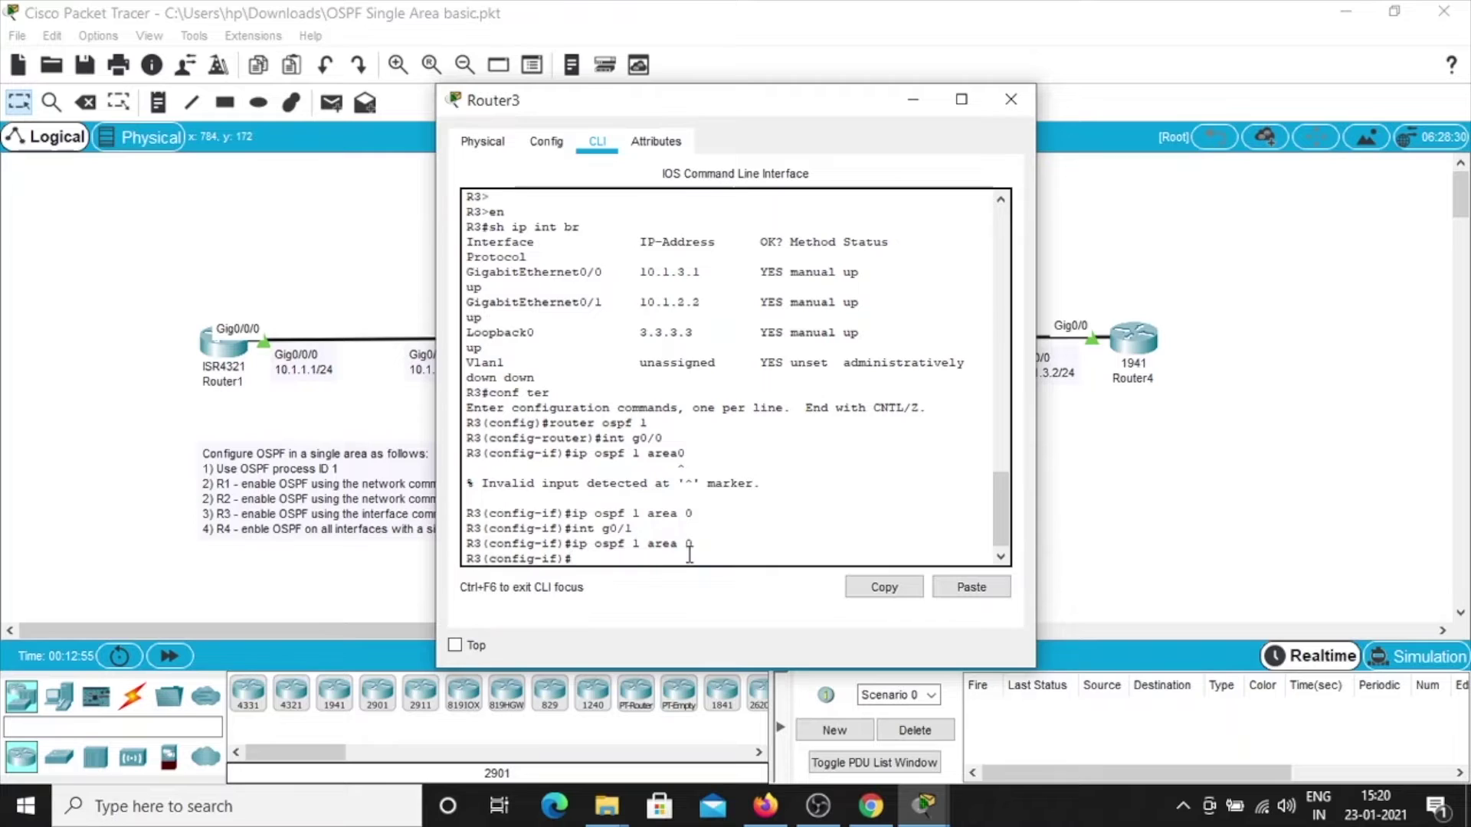
Enable OSPF process 1 in area 0 on Router3's loopback 0 interface and leave configuration mode.
{"action": "type", "text": "int loopback 0"}
{"action": "key", "text": "Return"}
{"action": "type", "text": "i"}
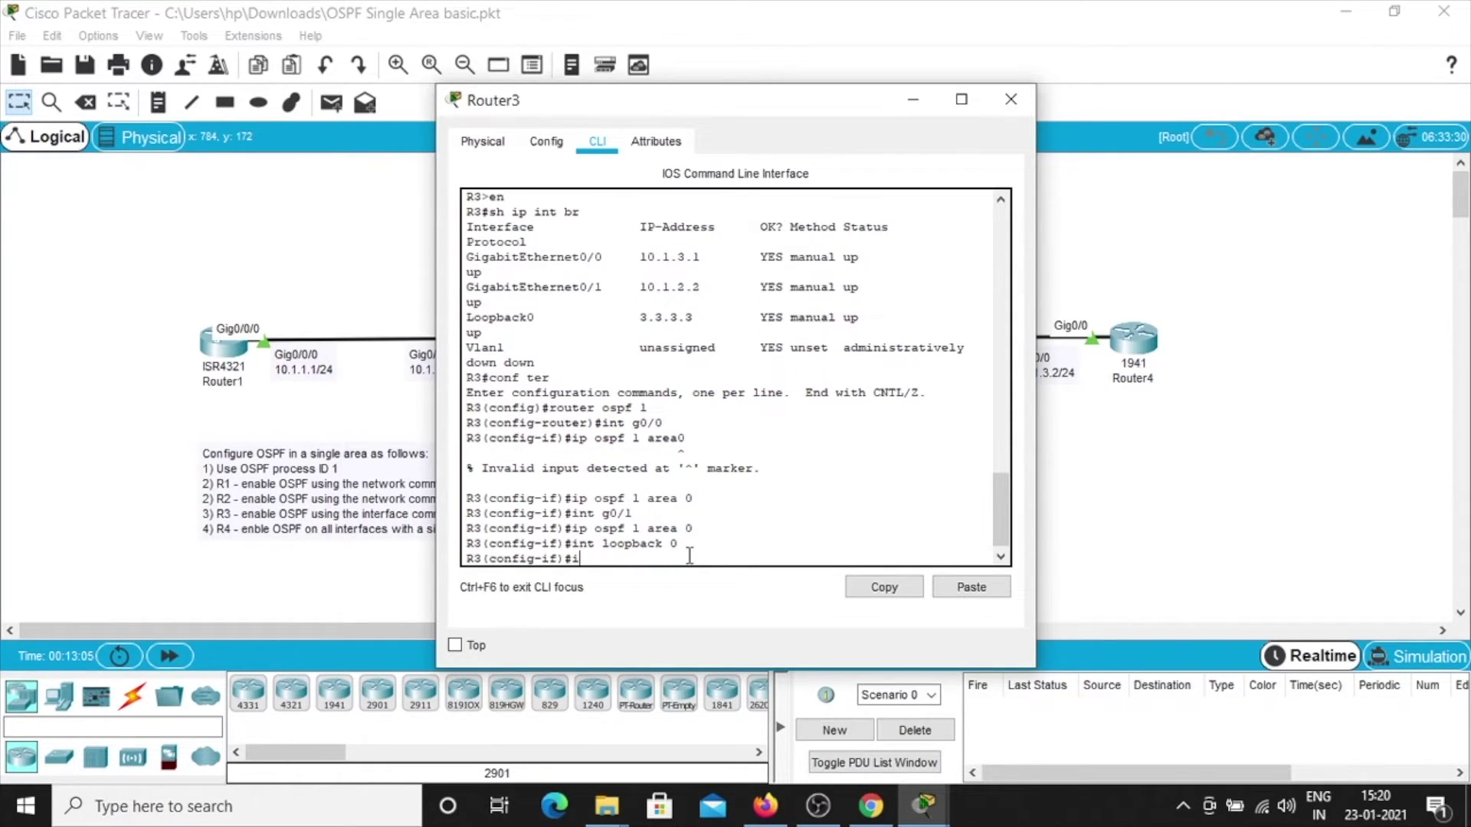
{"action": "type", "text": "p osp"}
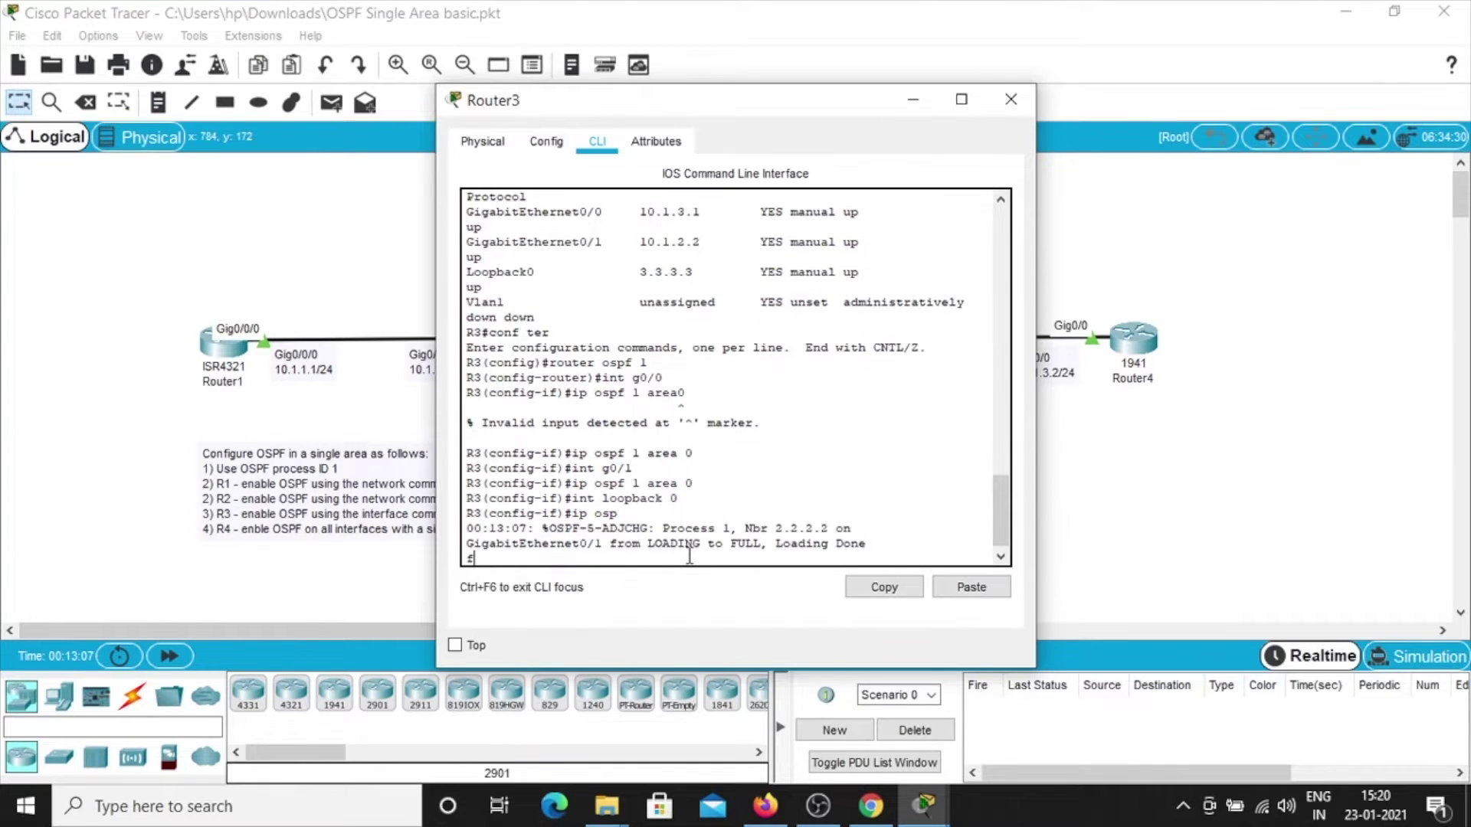
{"action": "type", "text": "f 1 area"}
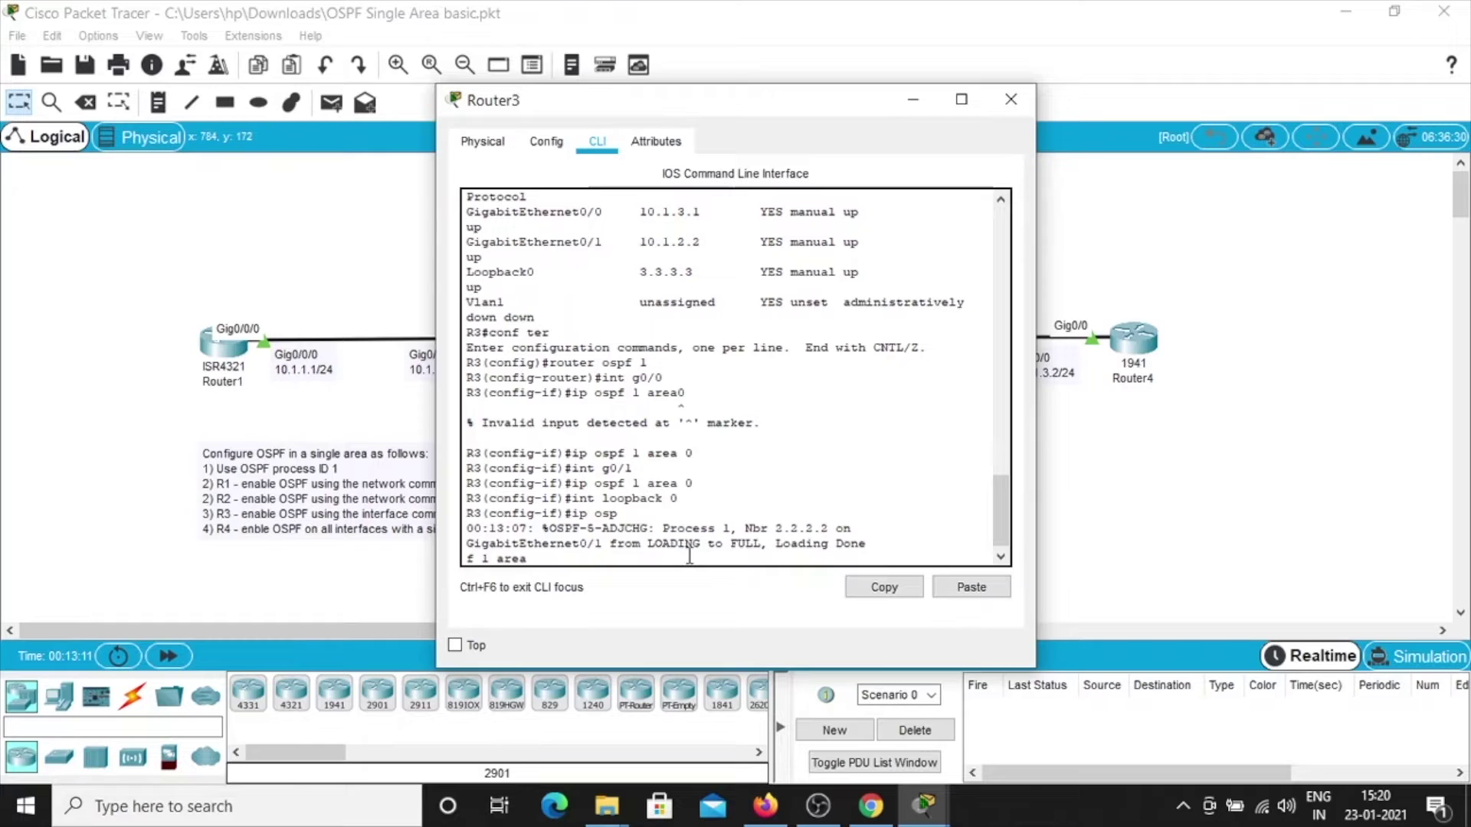
{"action": "type", "text": "0"}
{"action": "key", "text": "Return"}
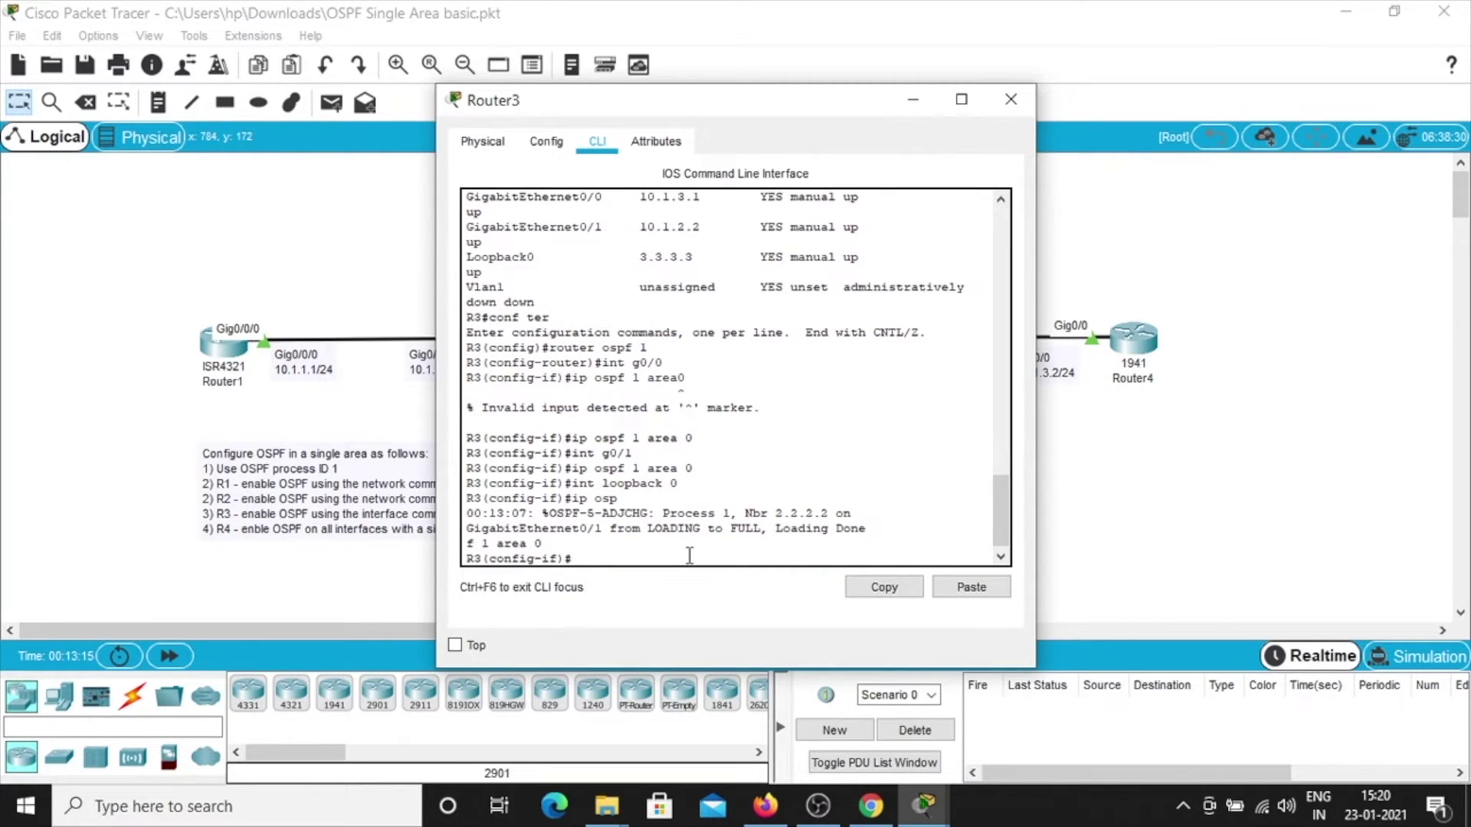
{"action": "type", "text": "end"}
{"action": "key", "text": "Return"}
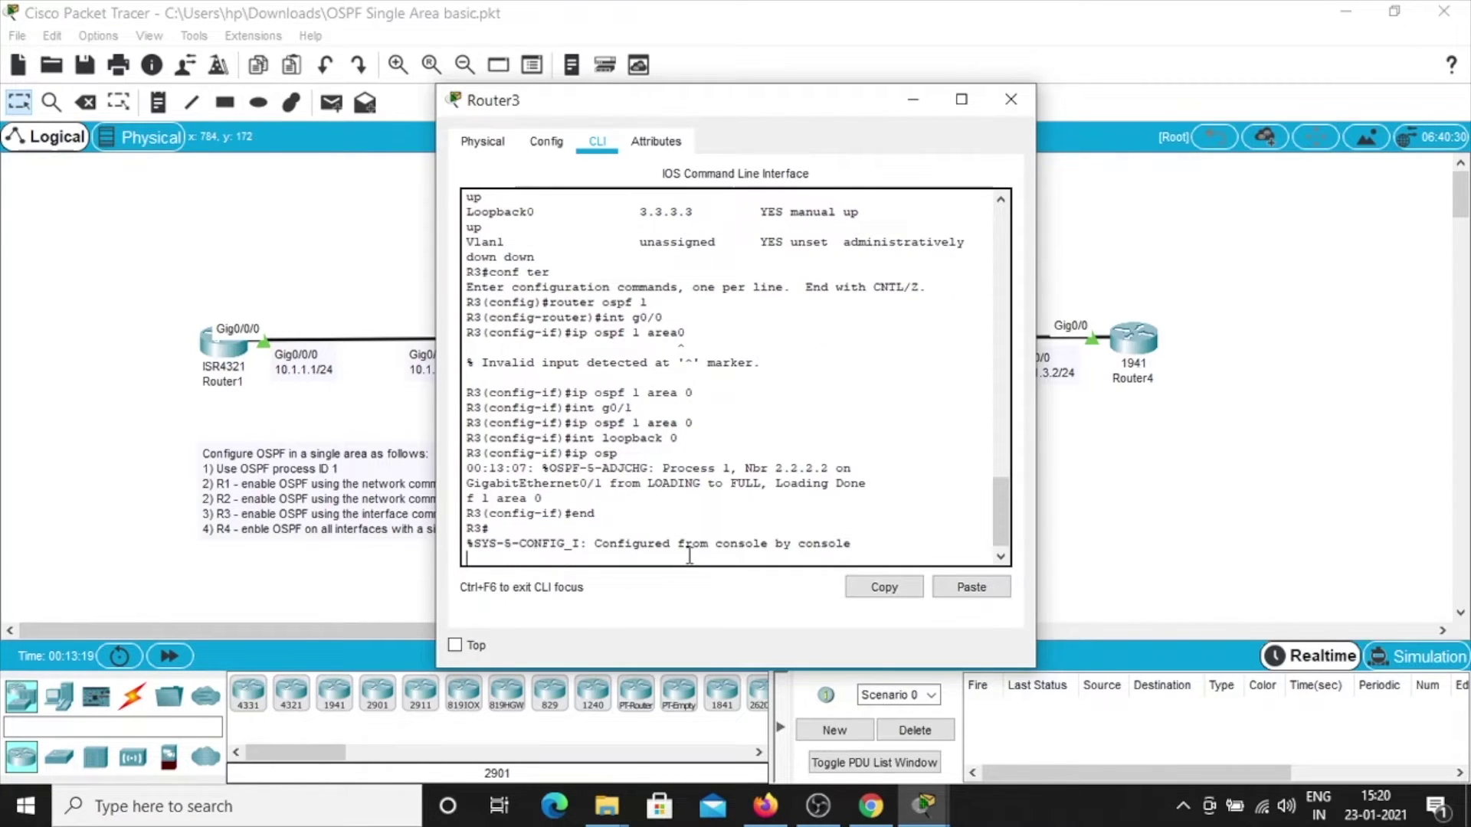
{"action": "key", "text": "Return"}
{"action": "key", "text": "Return"}
{"action": "key", "text": "Return"}
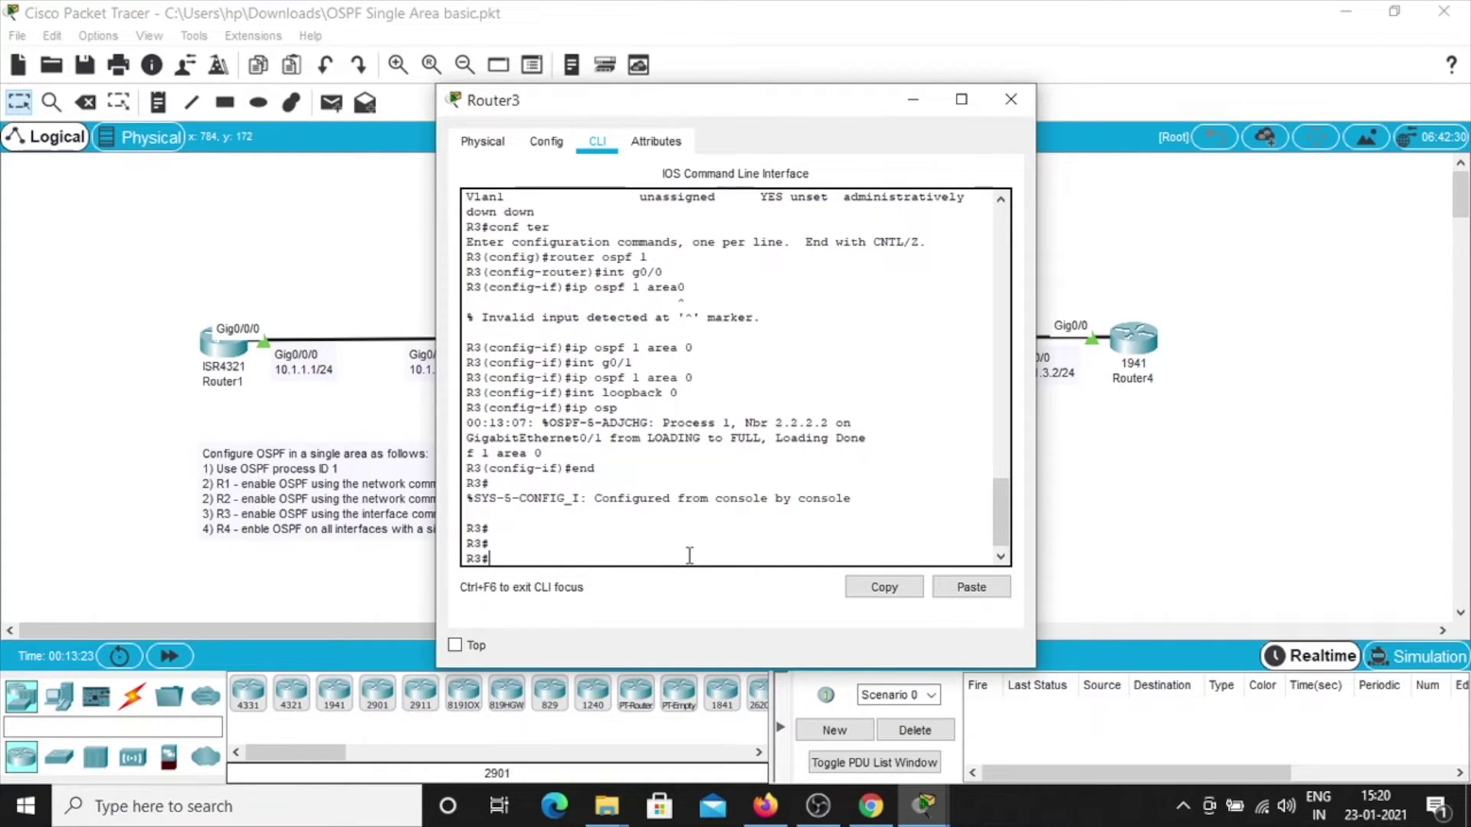
Examine Router3's full OSPF interface details and its IP routing protocol settings.
{"action": "type", "text": "sh ip ospf int"}
{"action": "key", "text": "Return"}
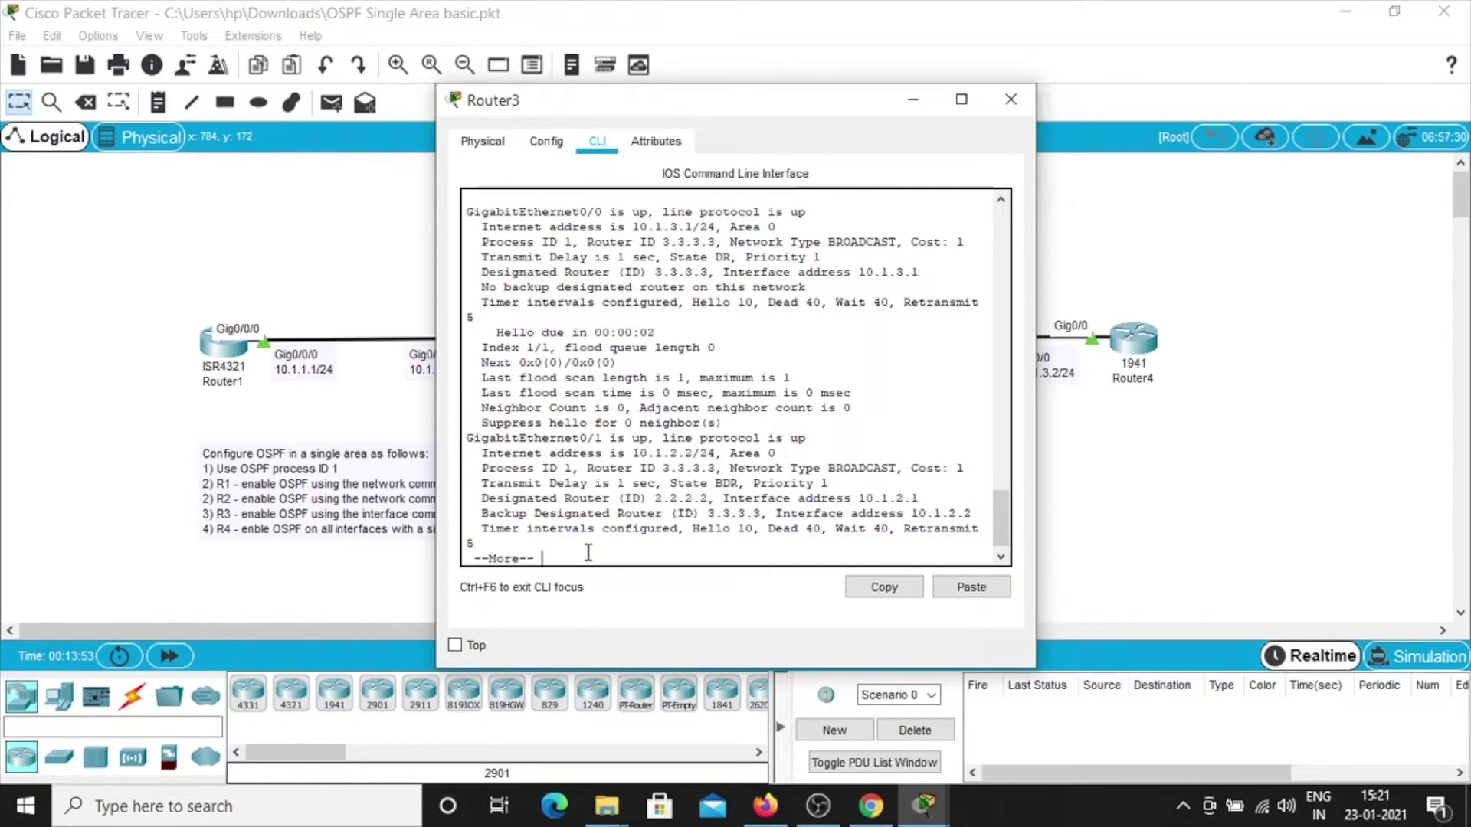
{"action": "key", "text": "space"}
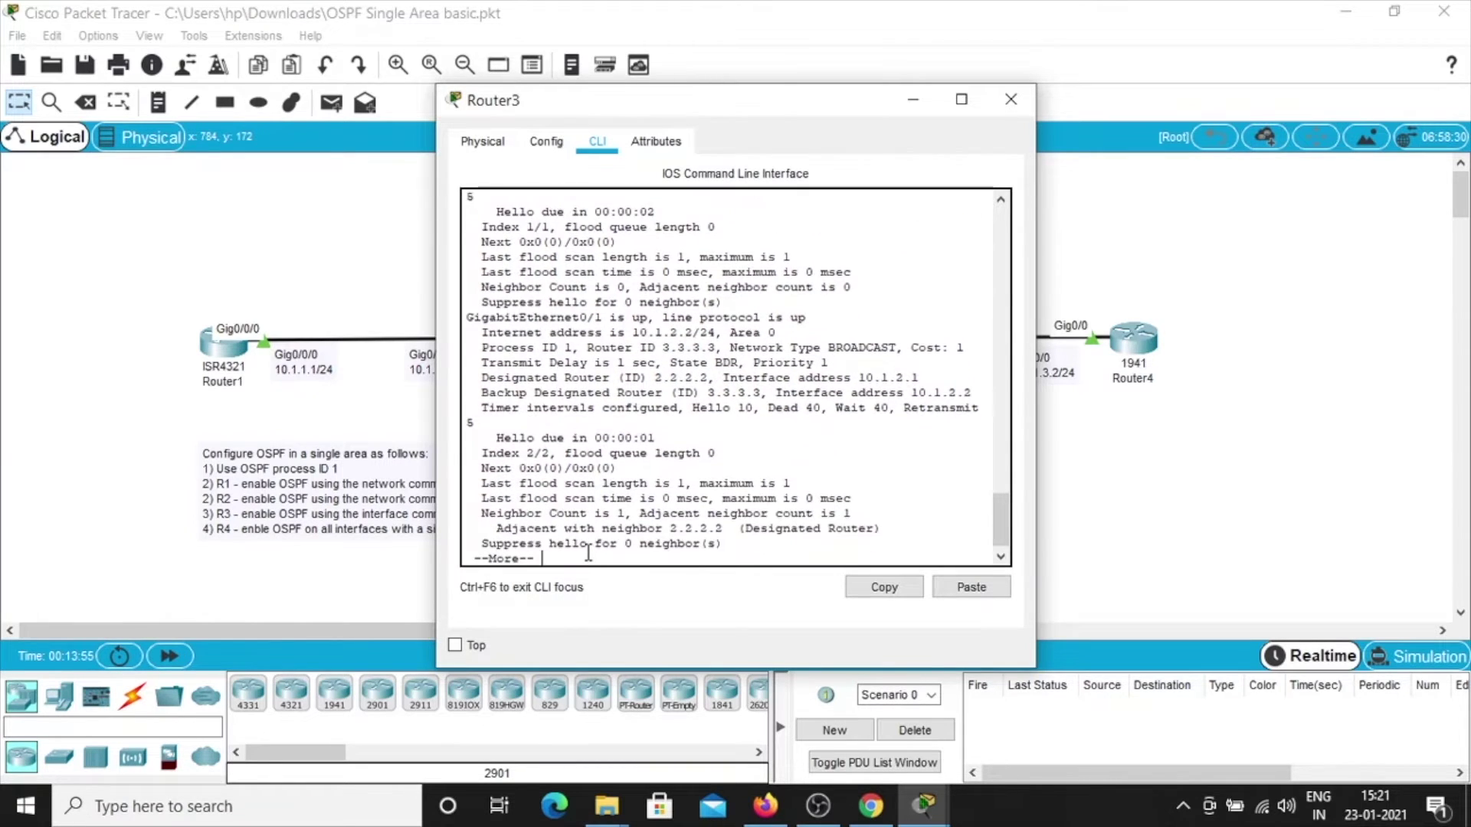
{"action": "key", "text": "Return"}
{"action": "key", "text": "Return"}
{"action": "key", "text": "Return"}
{"action": "key", "text": "Return"}
{"action": "key", "text": "Return"}
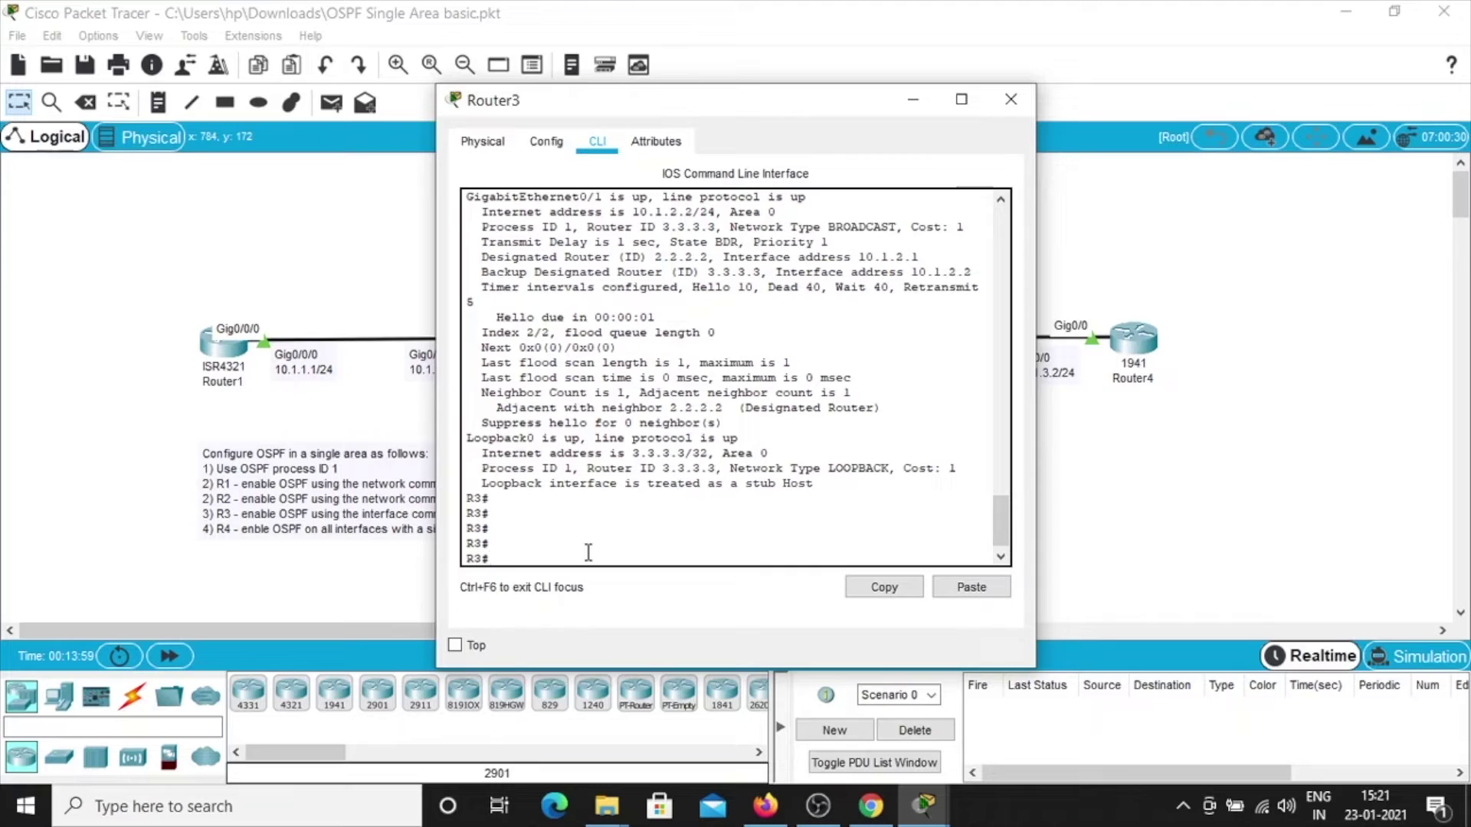
{"action": "type", "text": "sh ip proto"}
{"action": "key", "text": "Return"}
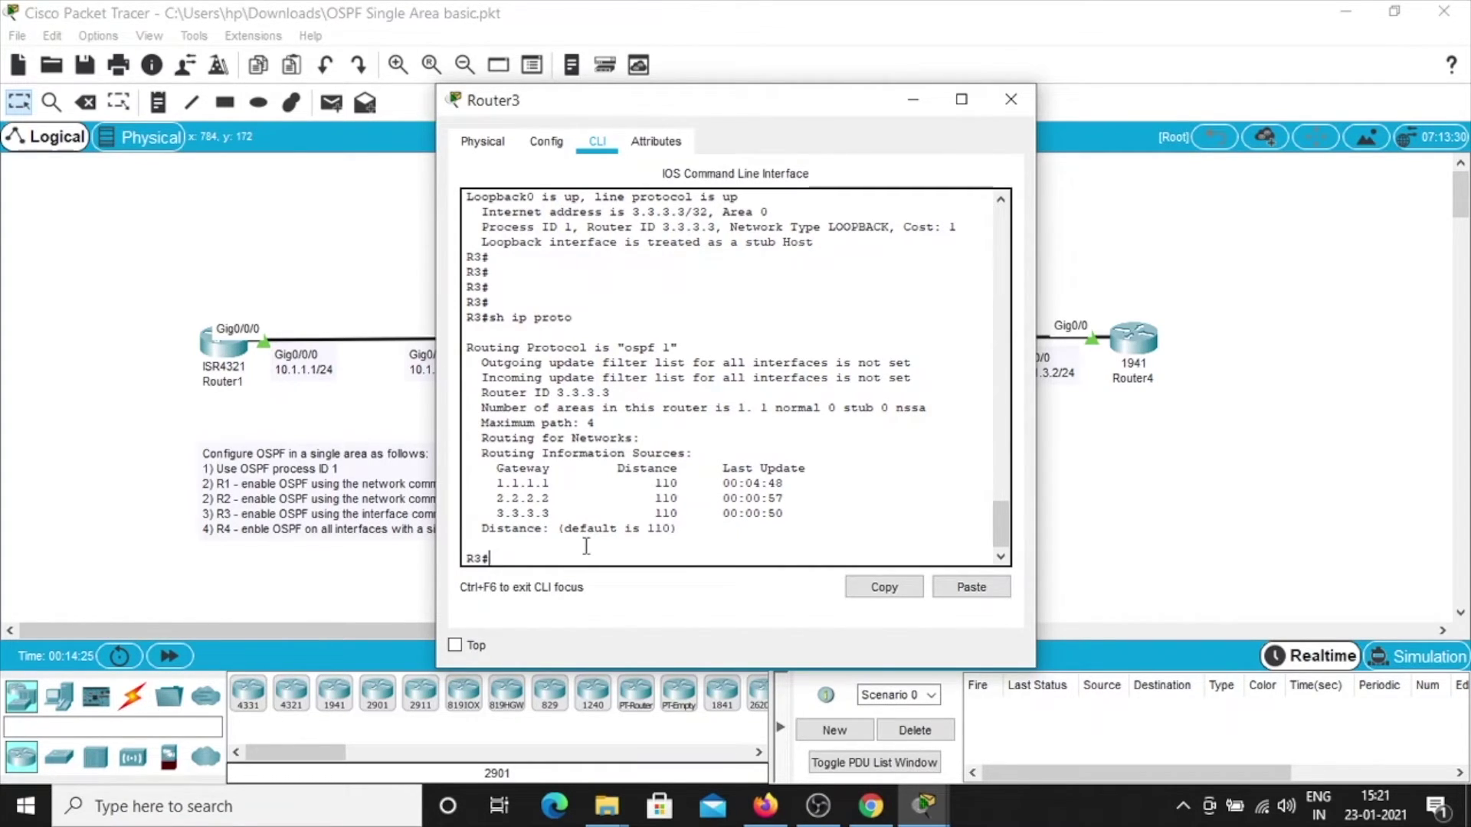
Ping 1.1.1.1 and 2.2.2.2 from Router3 to test connectivity, and close the router's window.
{"action": "type", "text": "ping 1.1.1.1"}
{"action": "key", "text": "Return"}
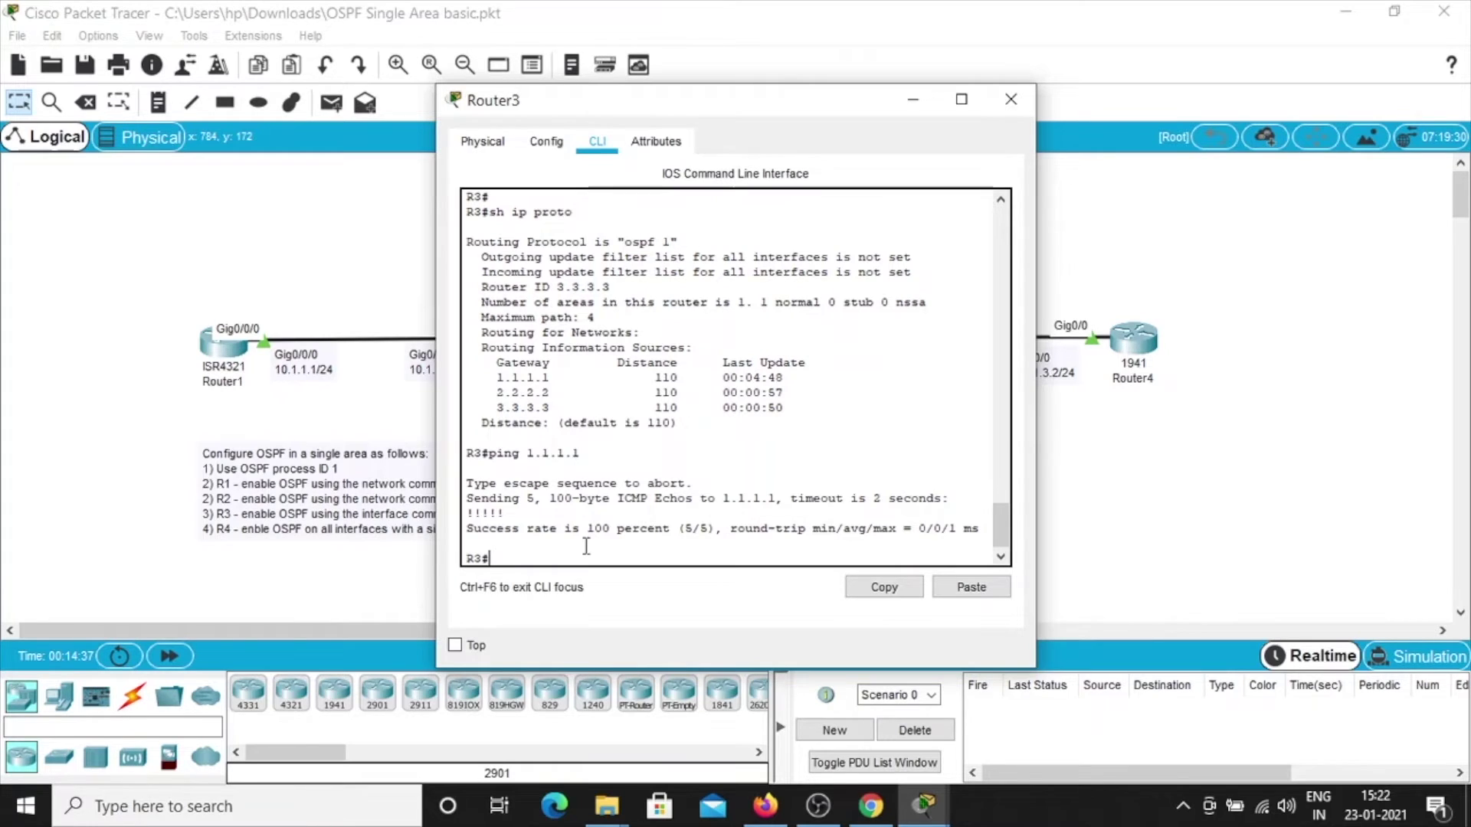
{"action": "type", "text": "ping 2.2.2.2"}
{"action": "key", "text": "Return"}
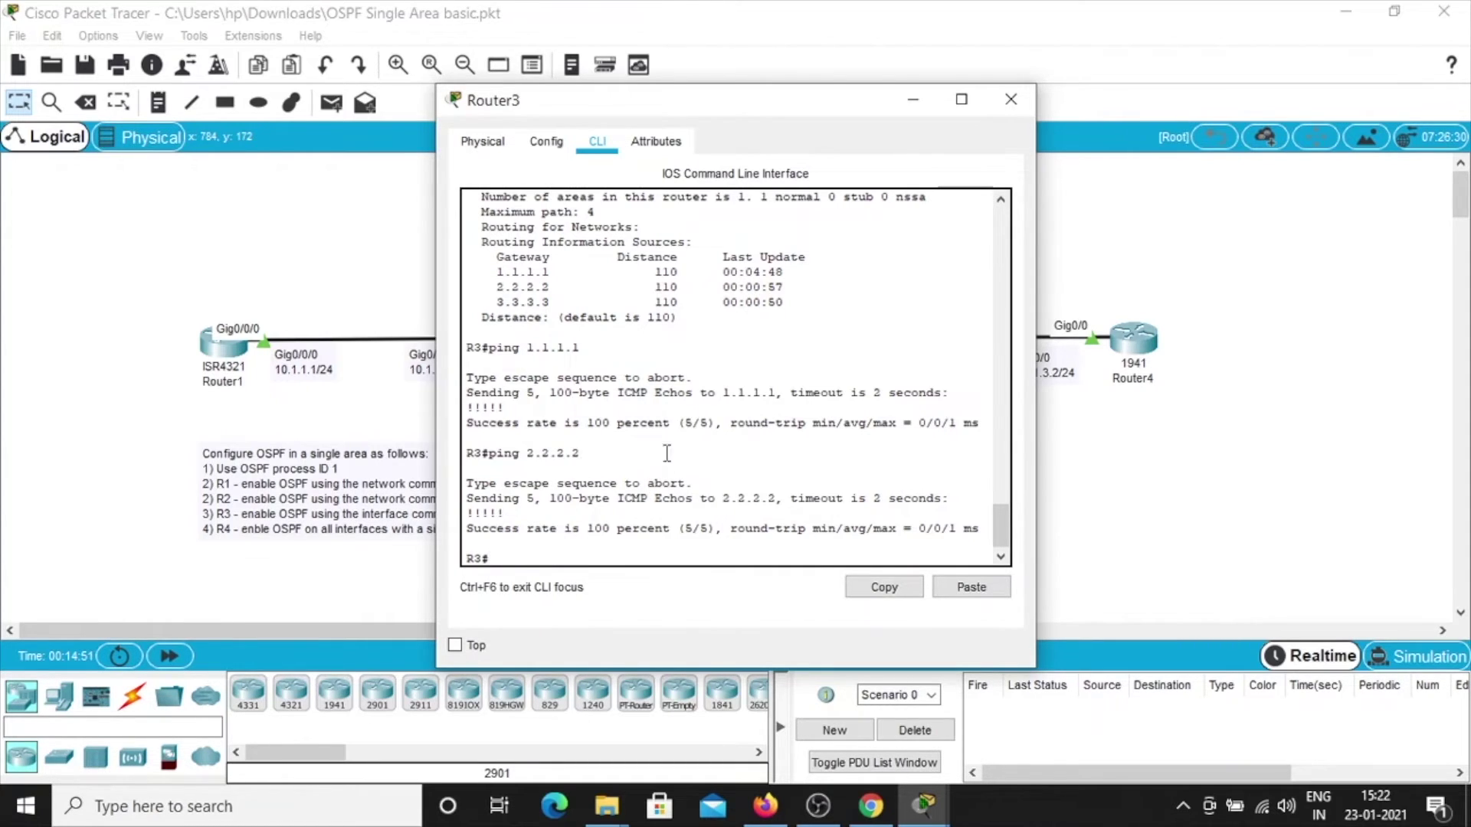
{"action": "left_click", "coordinate": [1025, 101]}
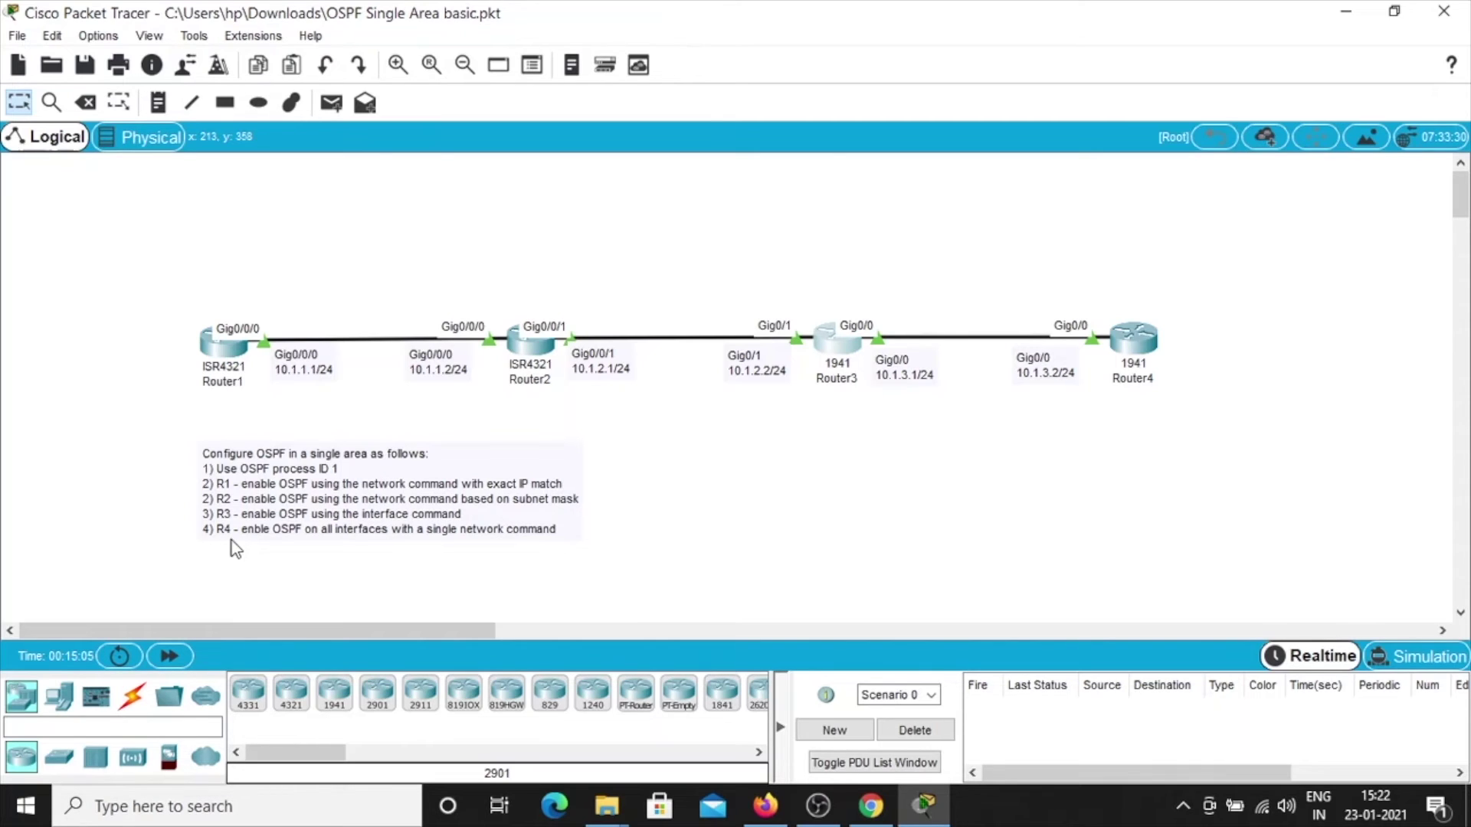
Open Router4's command-line interface and enter global configuration mode.
{"action": "left_click", "coordinate": [1130, 354]}
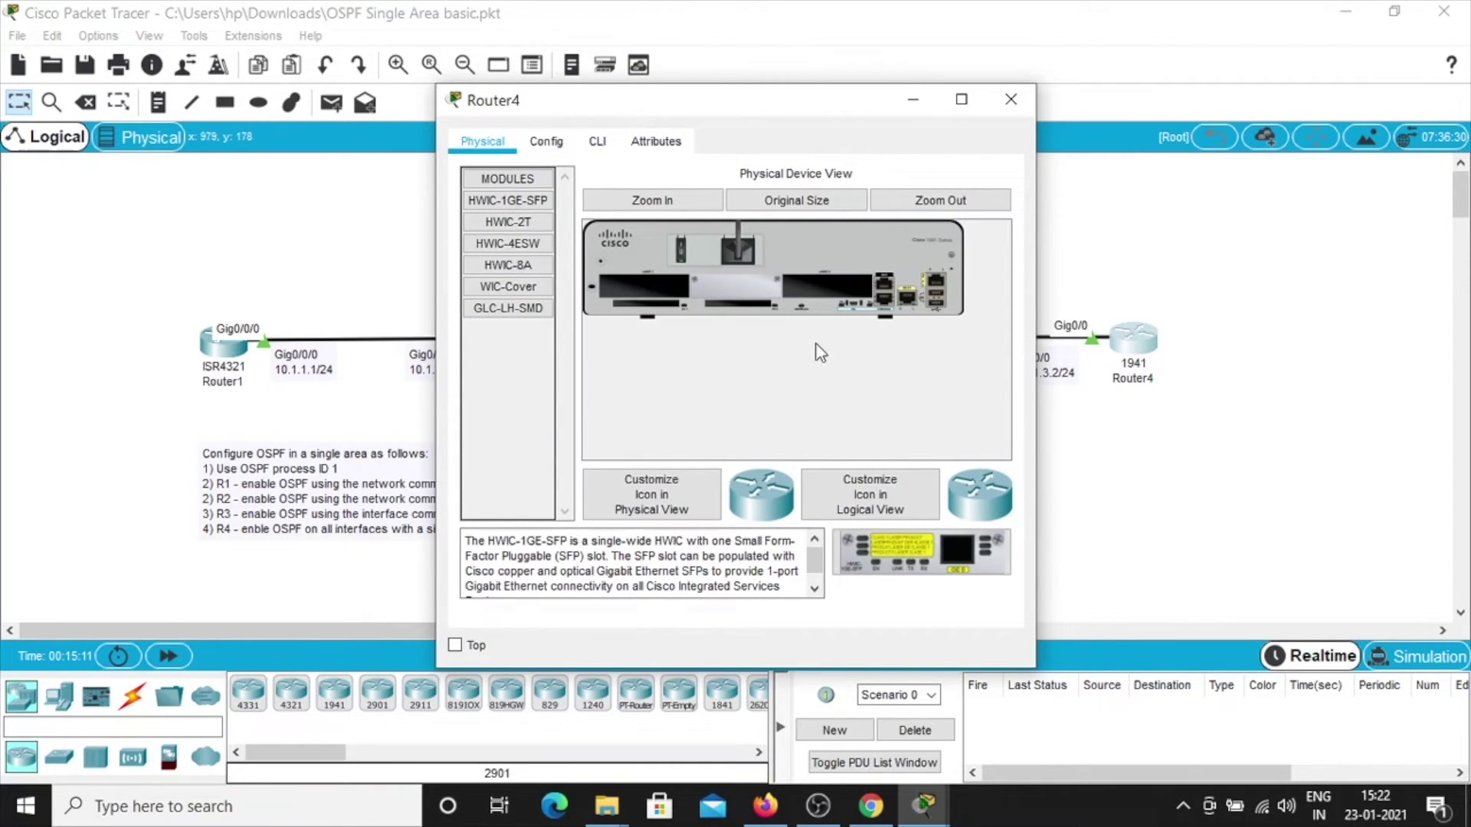
{"action": "left_click", "coordinate": [592, 147]}
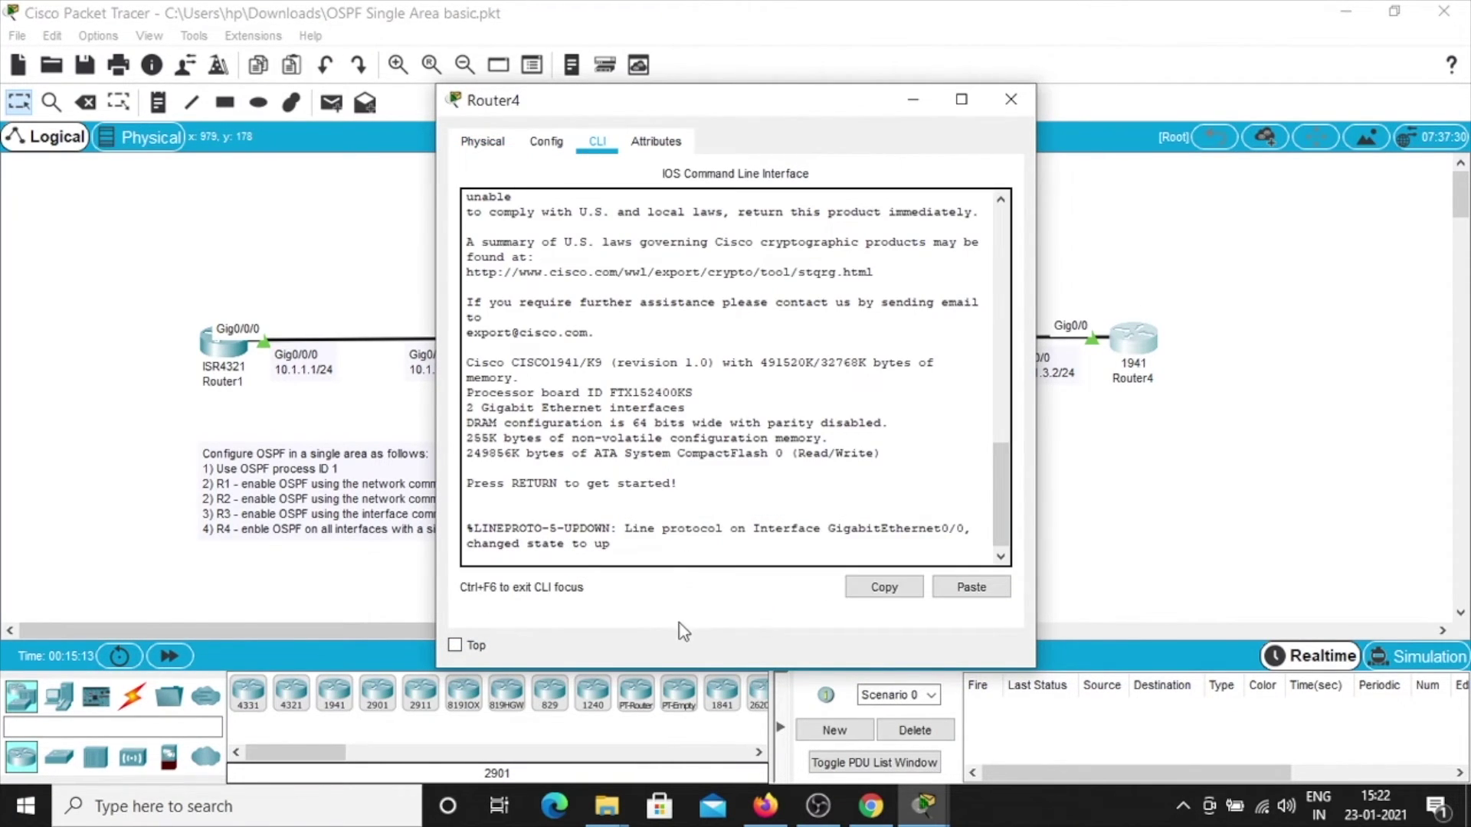
{"action": "key", "text": "Return"}
{"action": "key", "text": "Return"}
{"action": "key", "text": "Return"}
{"action": "key", "text": "Return"}
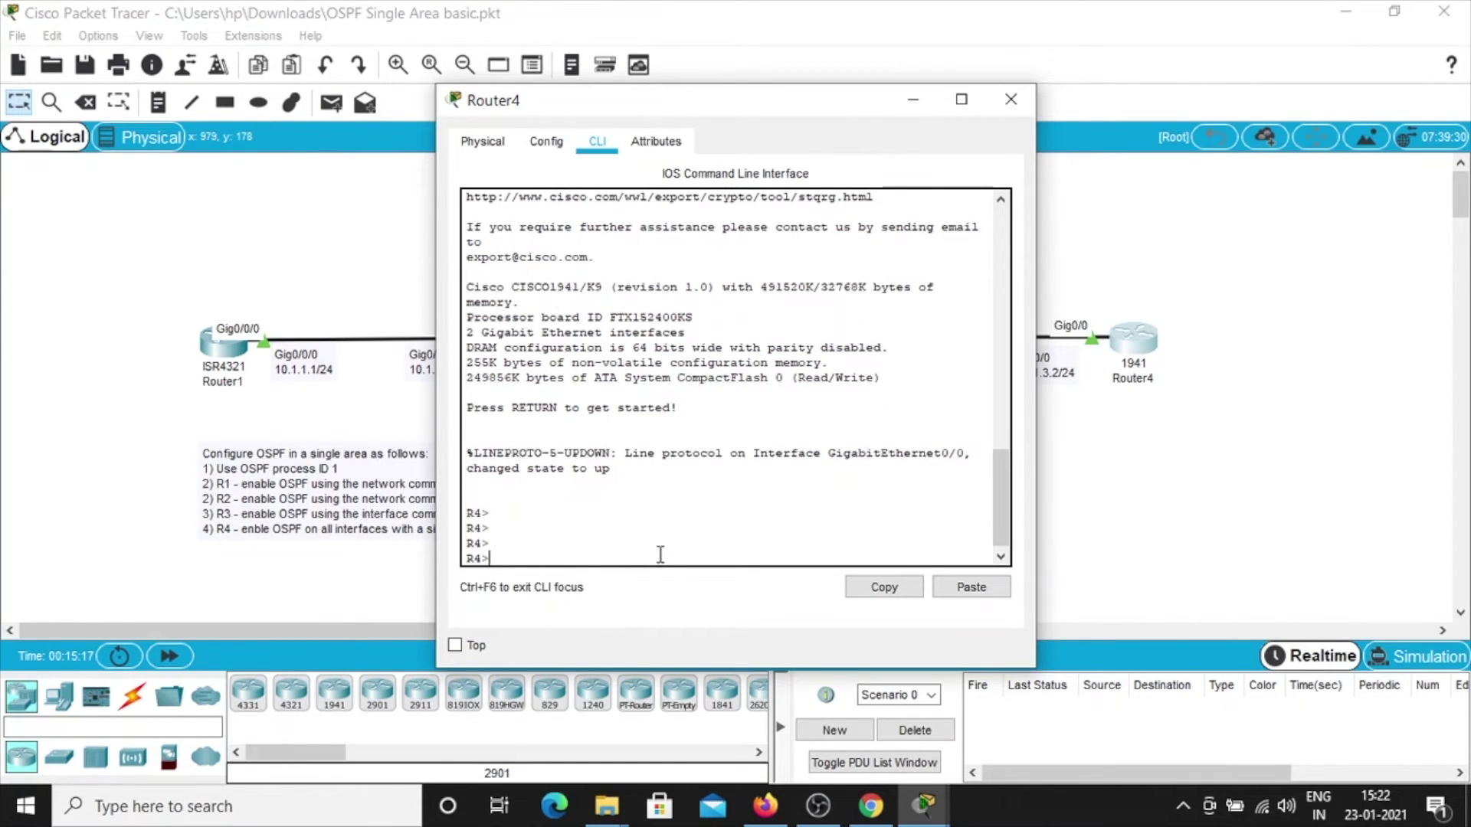
{"action": "type", "text": "en"}
{"action": "key", "text": "Return"}
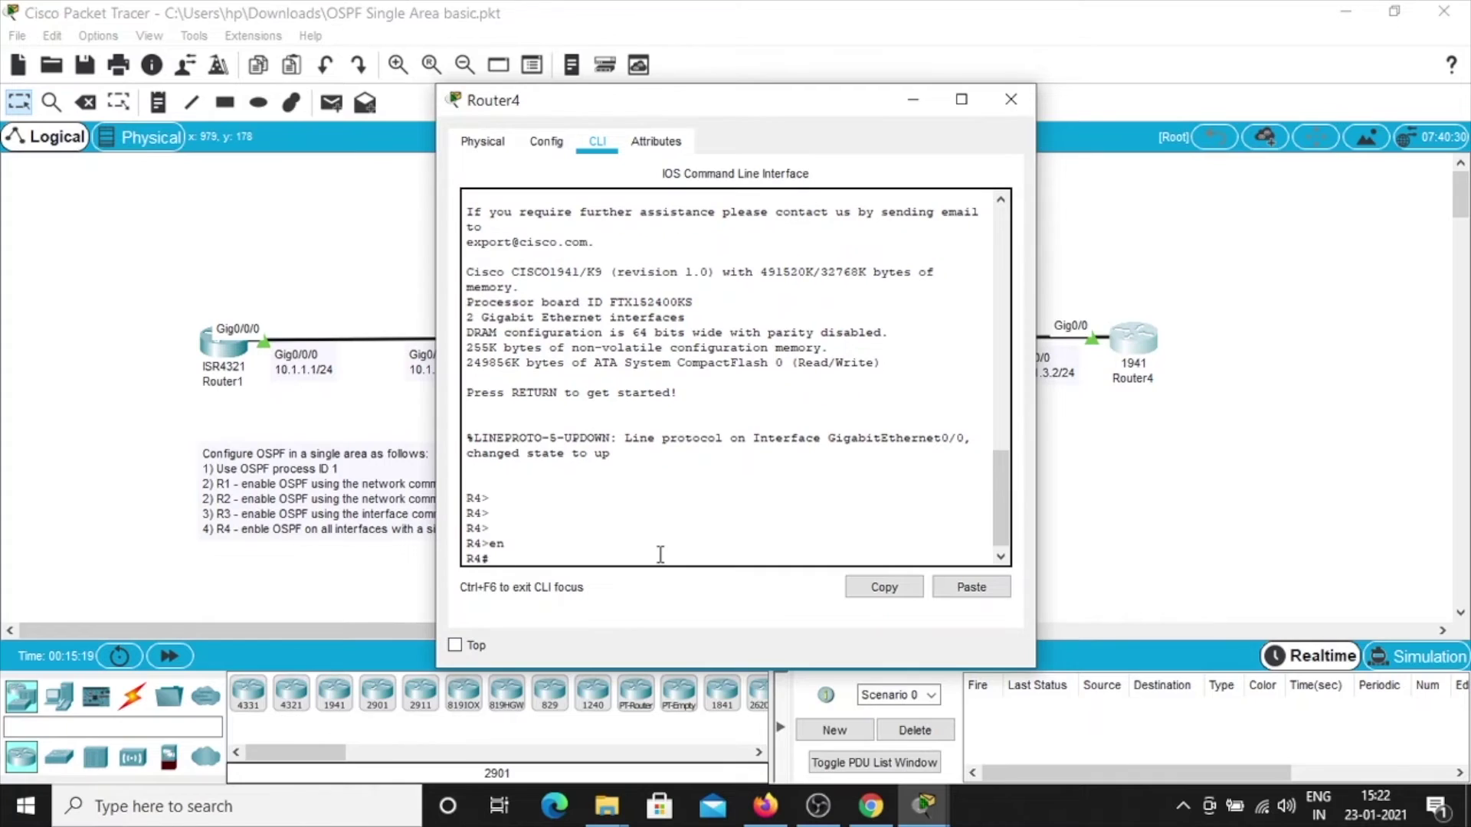
{"action": "type", "text": "conf ter"}
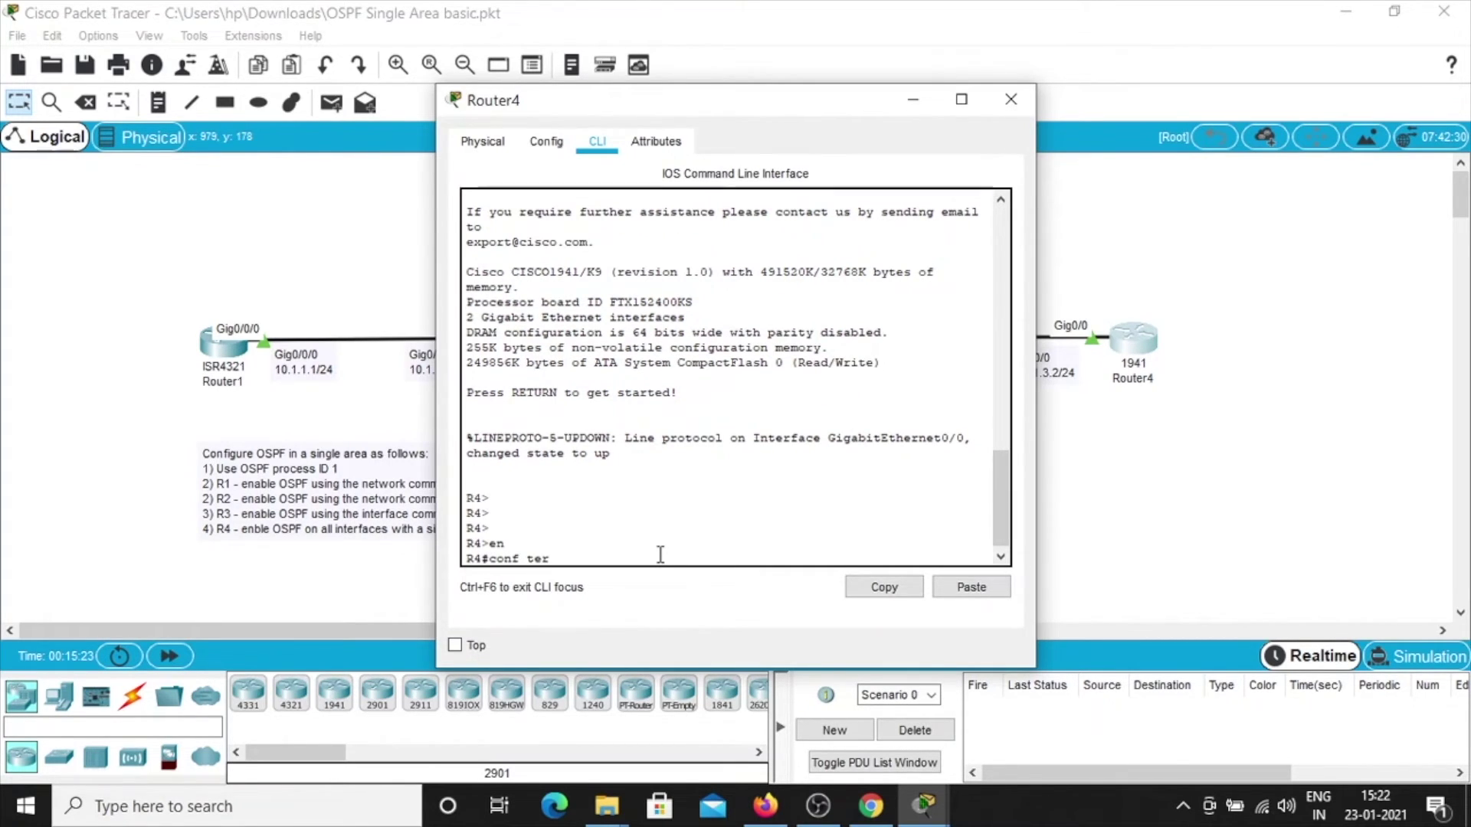
{"action": "key", "text": "Return"}
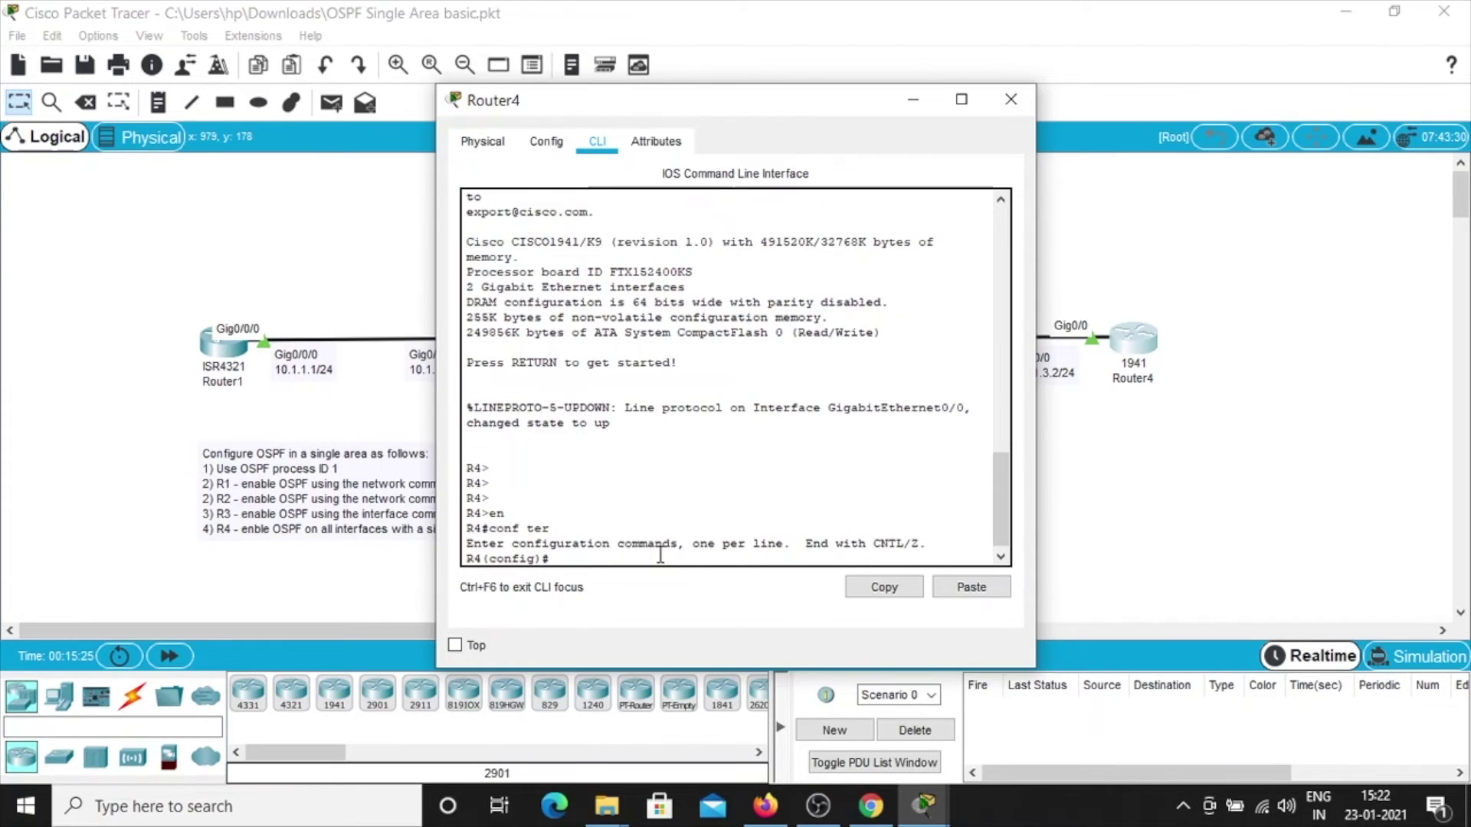
Enable OSPF process 1 on all Router4 interfaces with network 0.0.0.0 255.255.255.255 area 0, and leave configuration mode.
{"action": "type", "text": "router ospf 1"}
{"action": "key", "text": "Return"}
{"action": "type", "text": "net"}
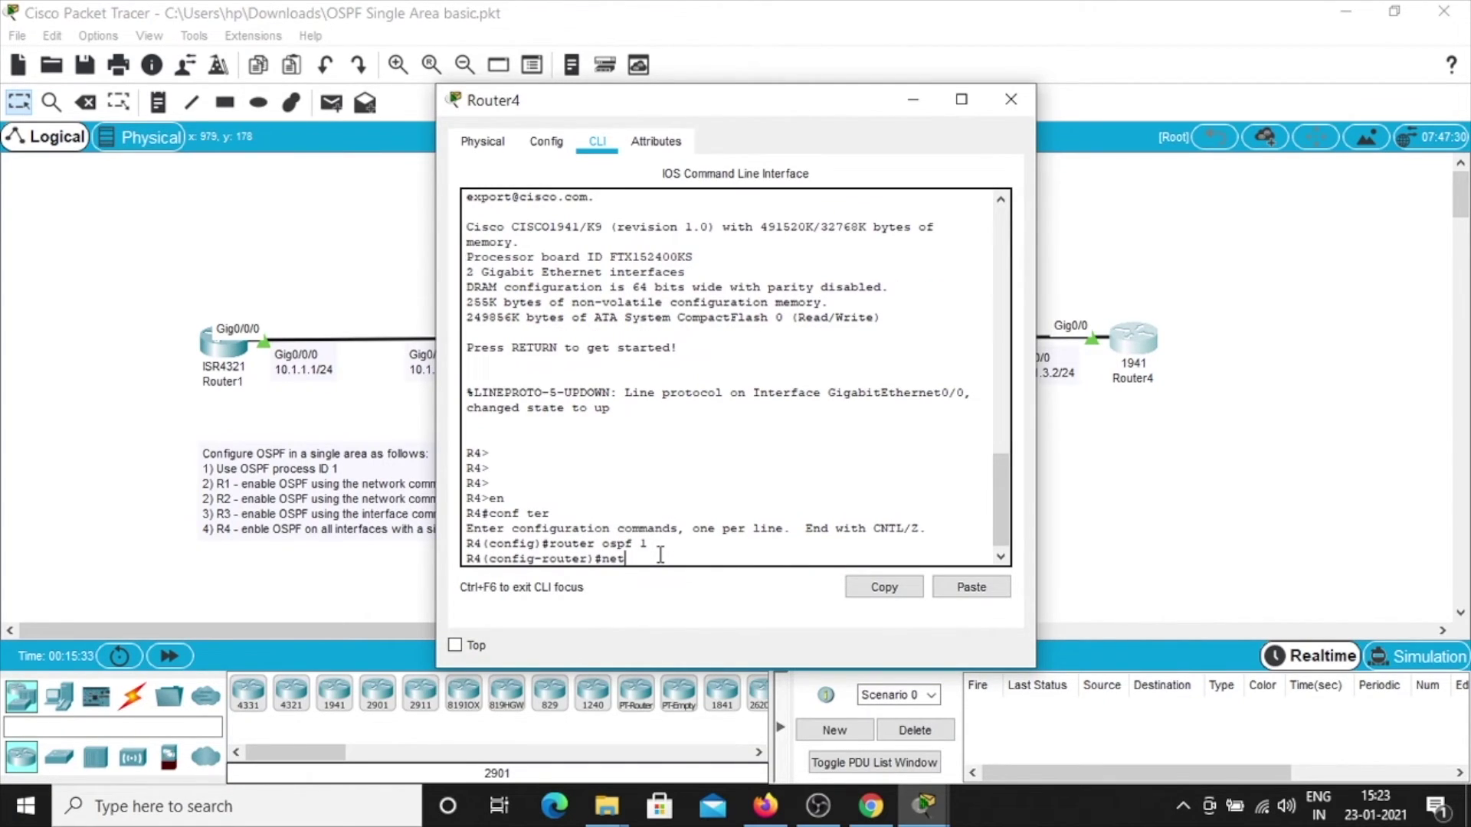
{"action": "type", "text": "work"}
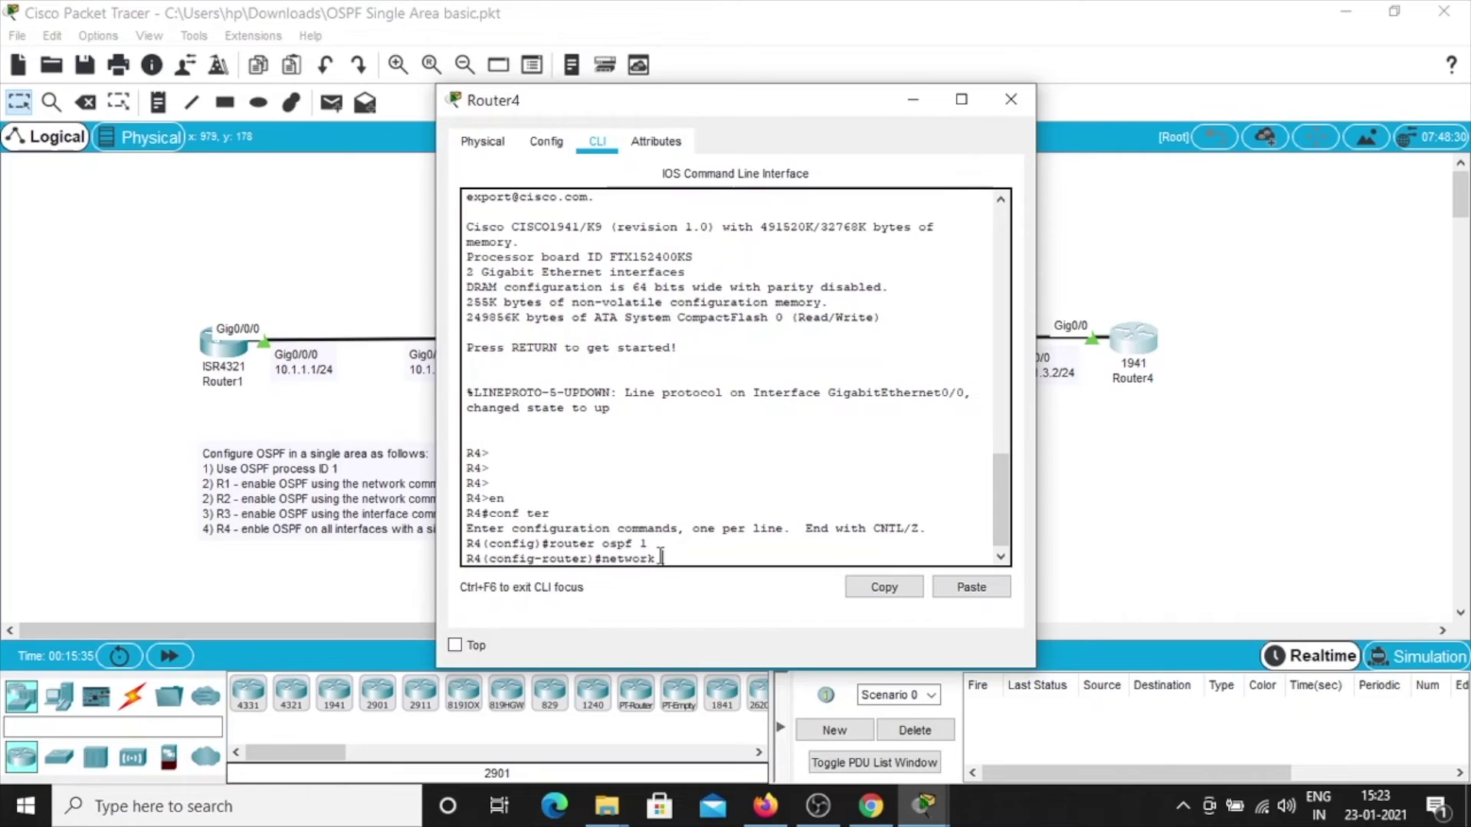
{"action": "type", "text": " 0.0.0.0 255.2555"}
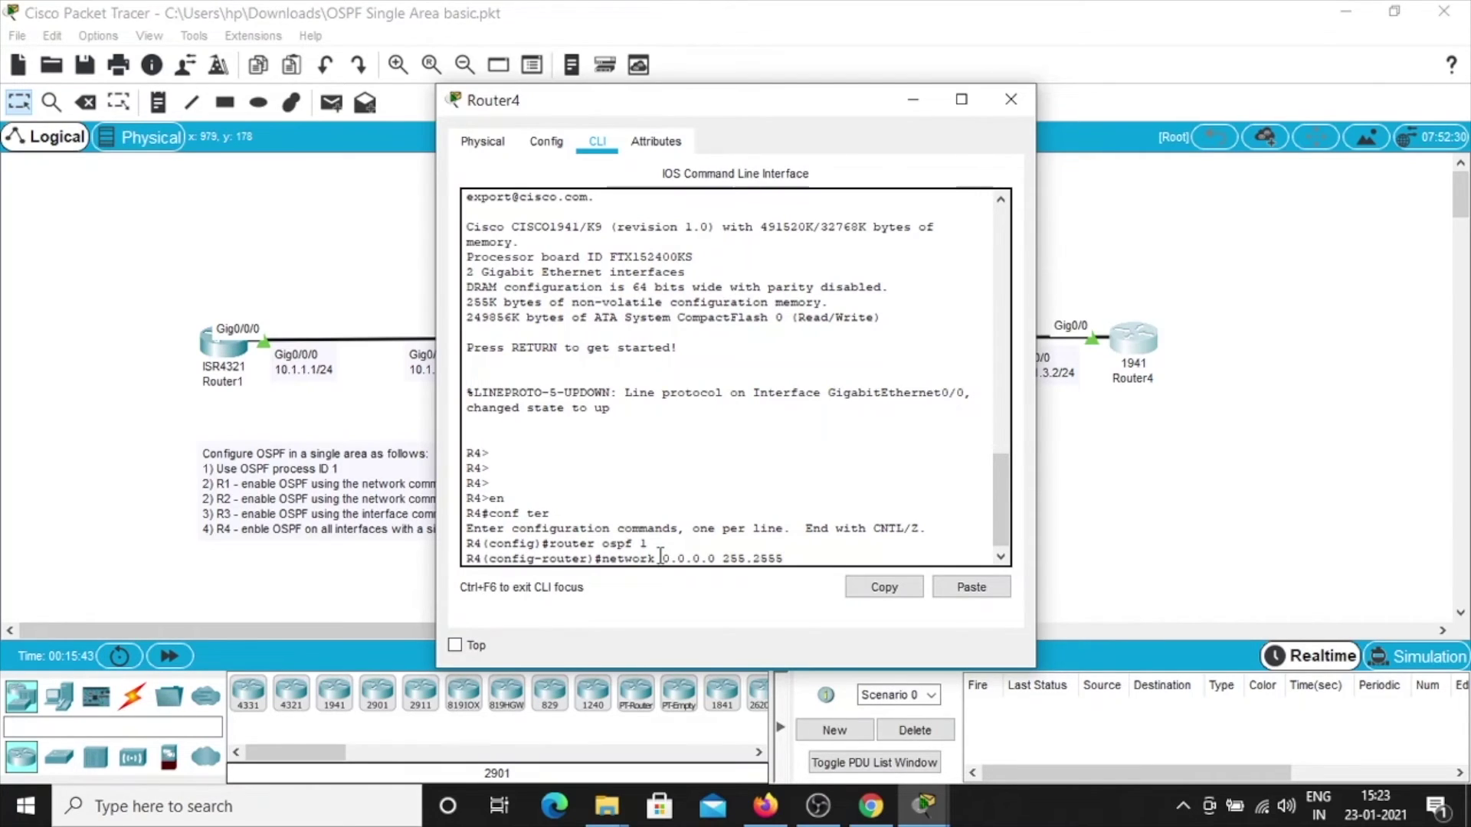
{"action": "key", "text": "BackSpace"}
{"action": "type", "text": ".255.255.255 area 0"}
{"action": "key", "text": "Return"}
{"action": "type", "text": "er)#e"}
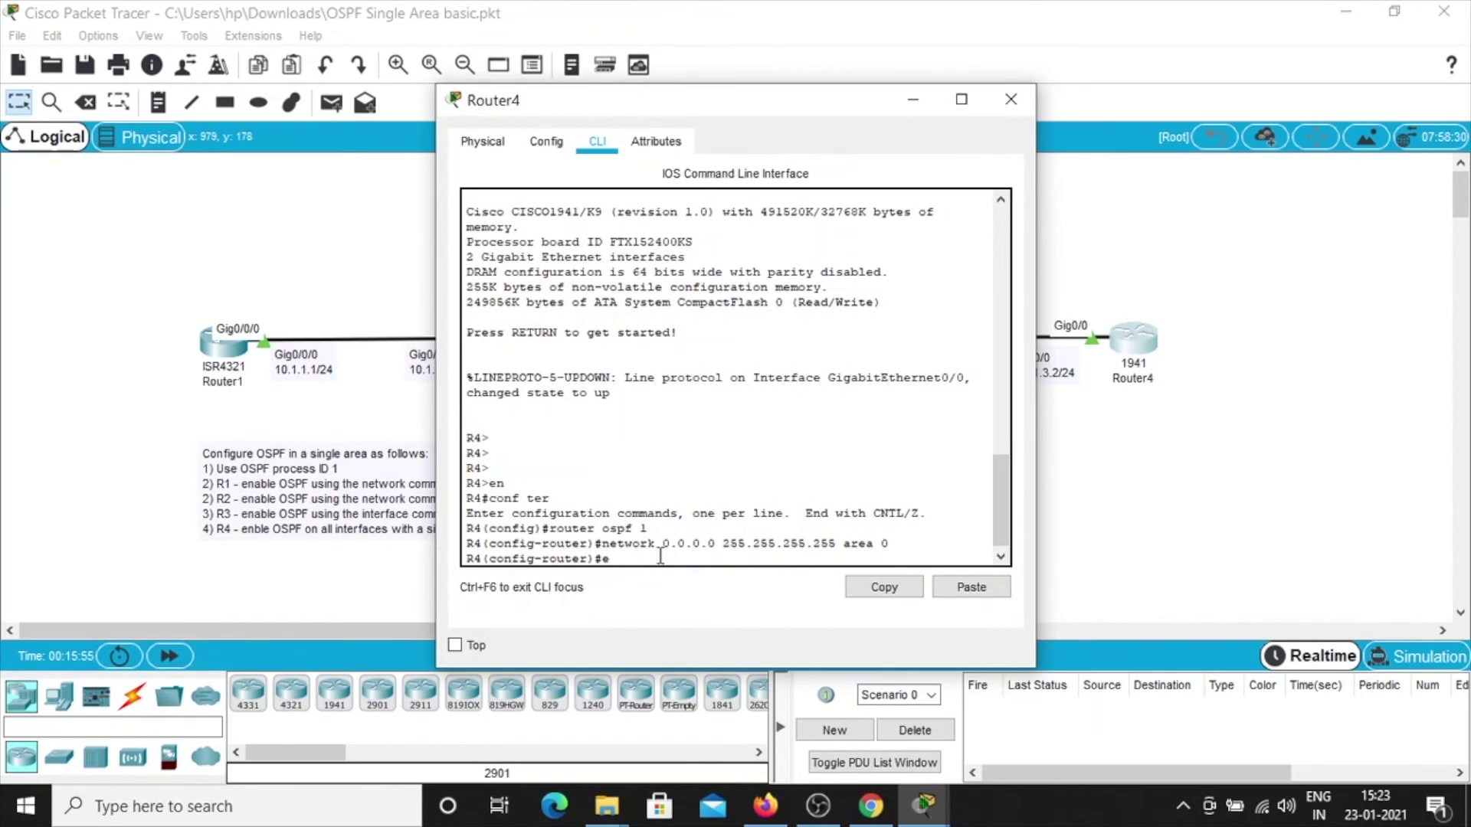
{"action": "type", "text": "nd"}
{"action": "key", "text": "Return"}
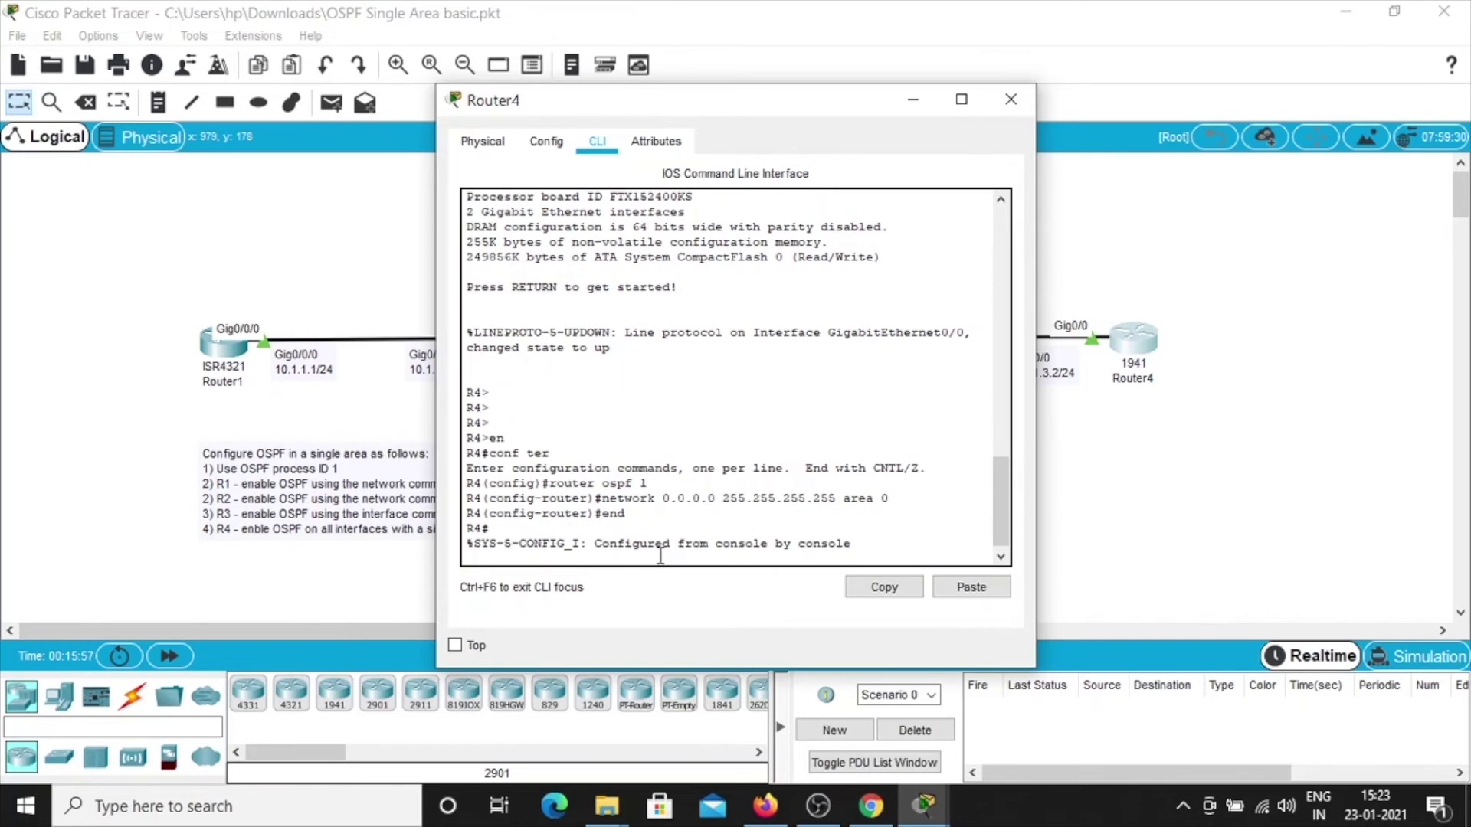
{"action": "key", "text": "Return"}
{"action": "key", "text": "Return"}
{"action": "key", "text": "Return"}
{"action": "key", "text": "Return"}
{"action": "key", "text": "Return"}
{"action": "key", "text": "Return"}
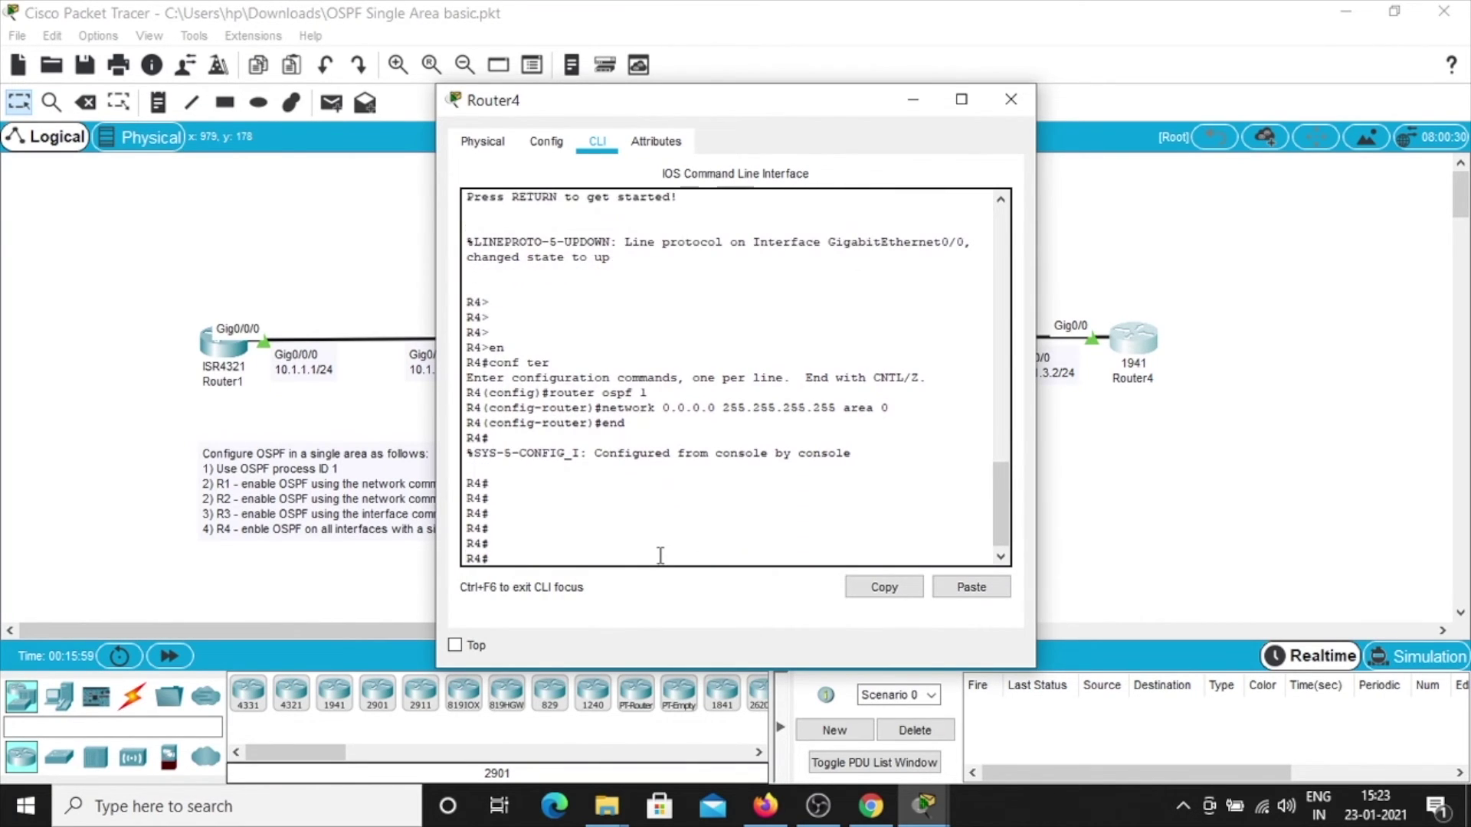
Display Router4's IP routing table and examine its routes.
{"action": "type", "text": "sh ip ro"}
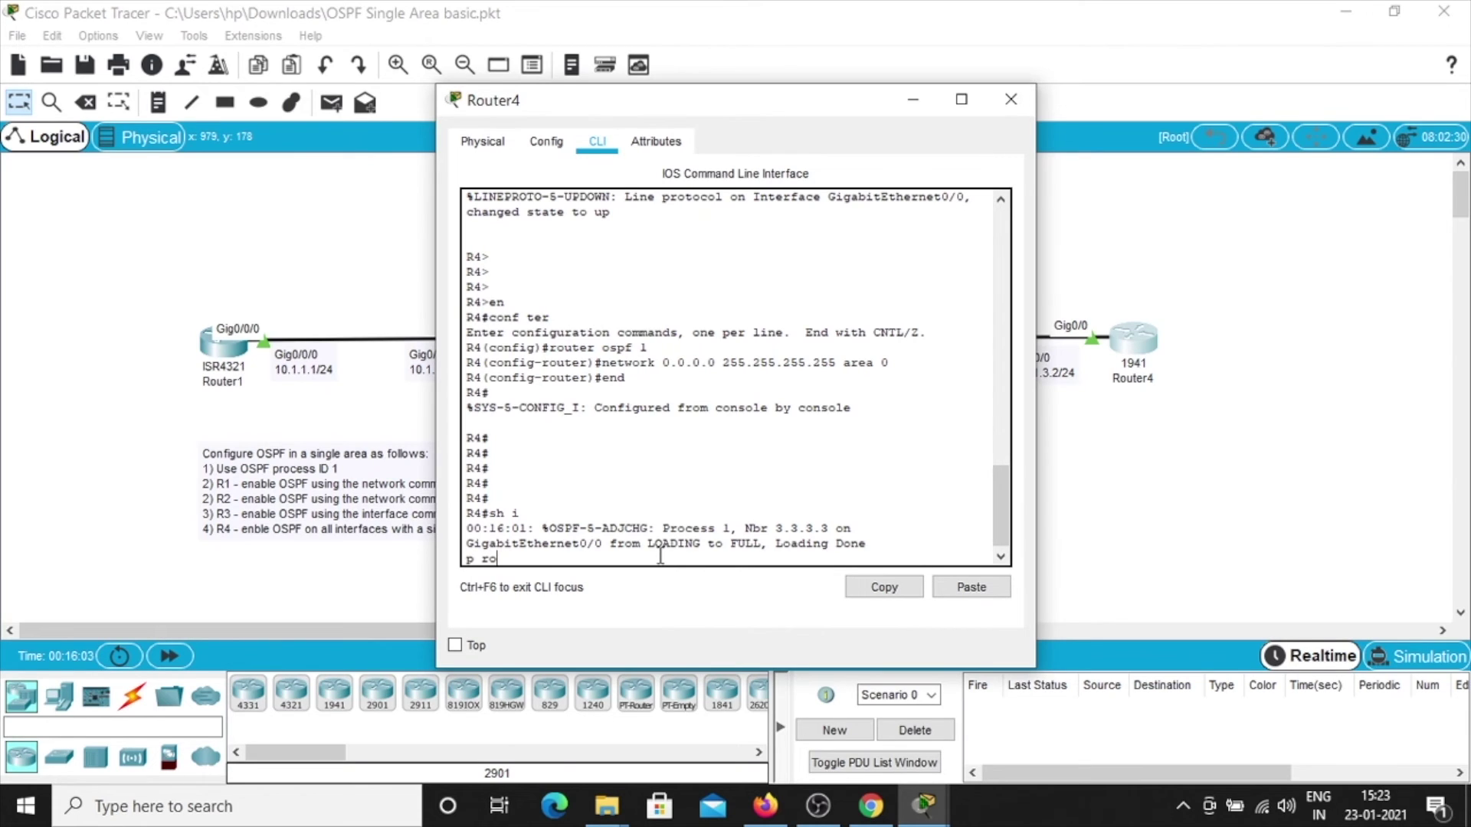
{"action": "type", "text": "ute"}
{"action": "key", "text": "Return"}
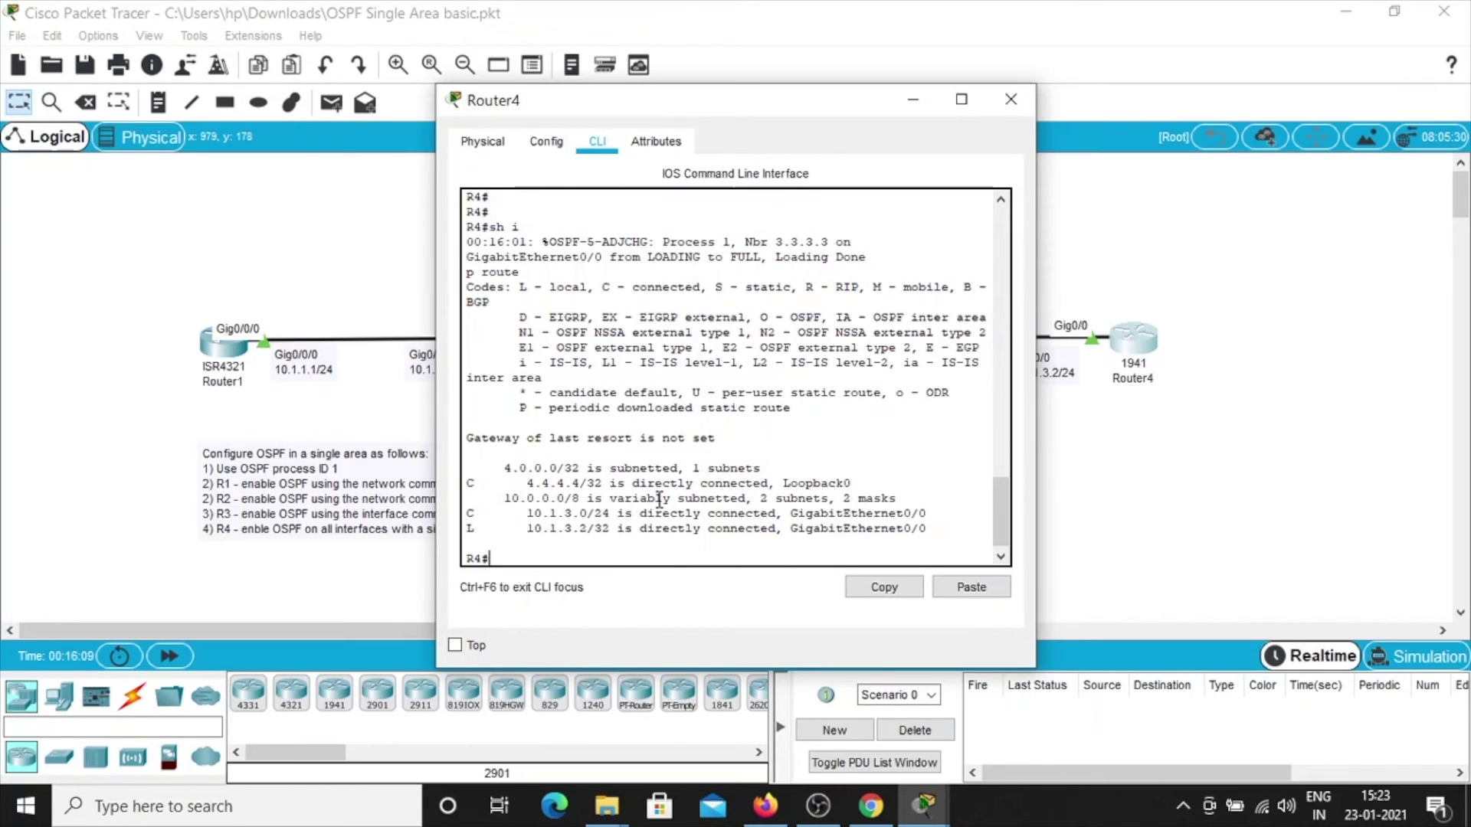
{"action": "scroll", "coordinate": [659, 501], "scroll_direction": "down", "scroll_amount": 1}
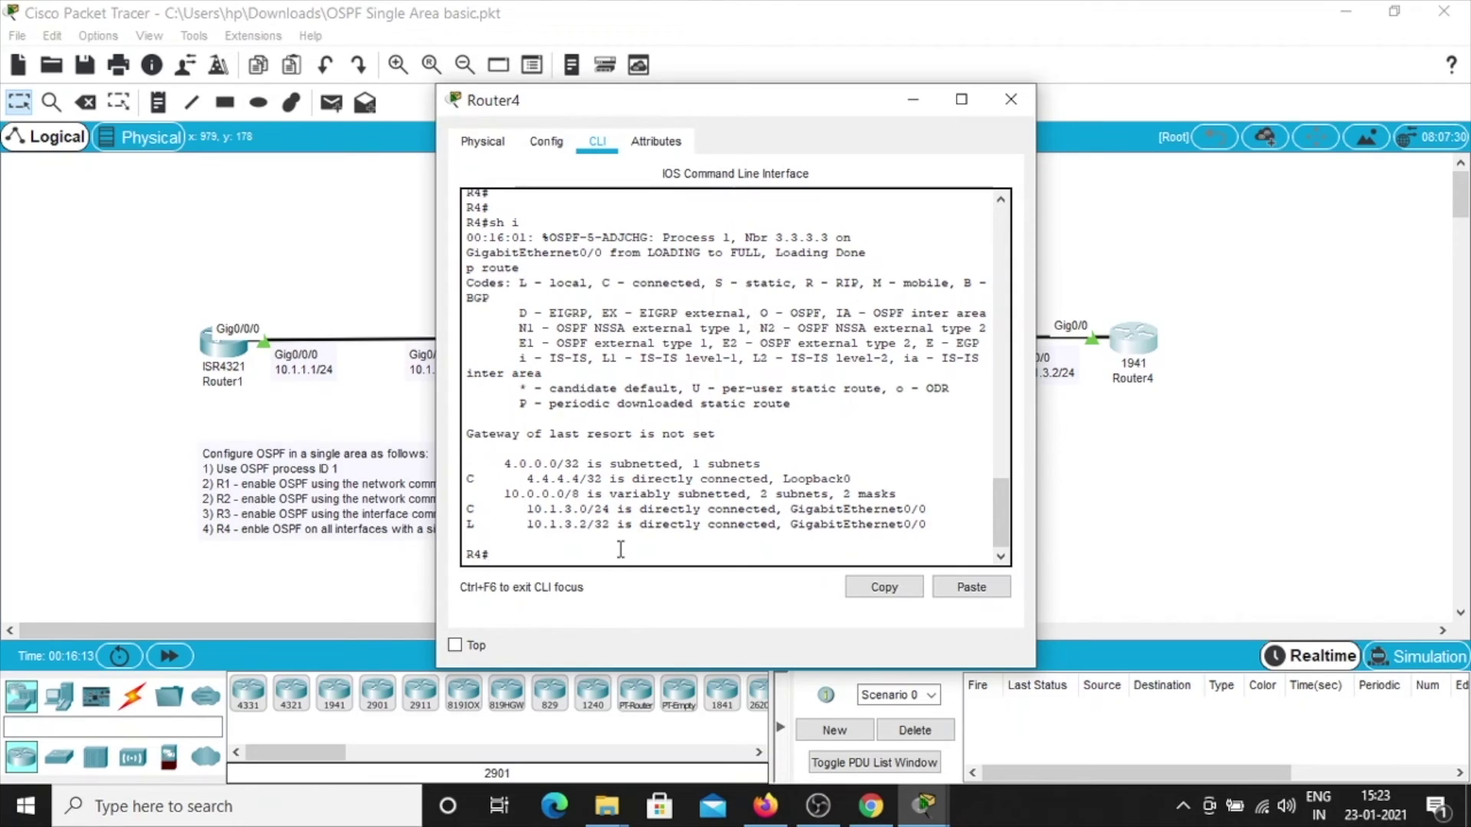
Examine Router4's OSPF interface details and close the router's window.
{"action": "type", "text": "sh ip"}
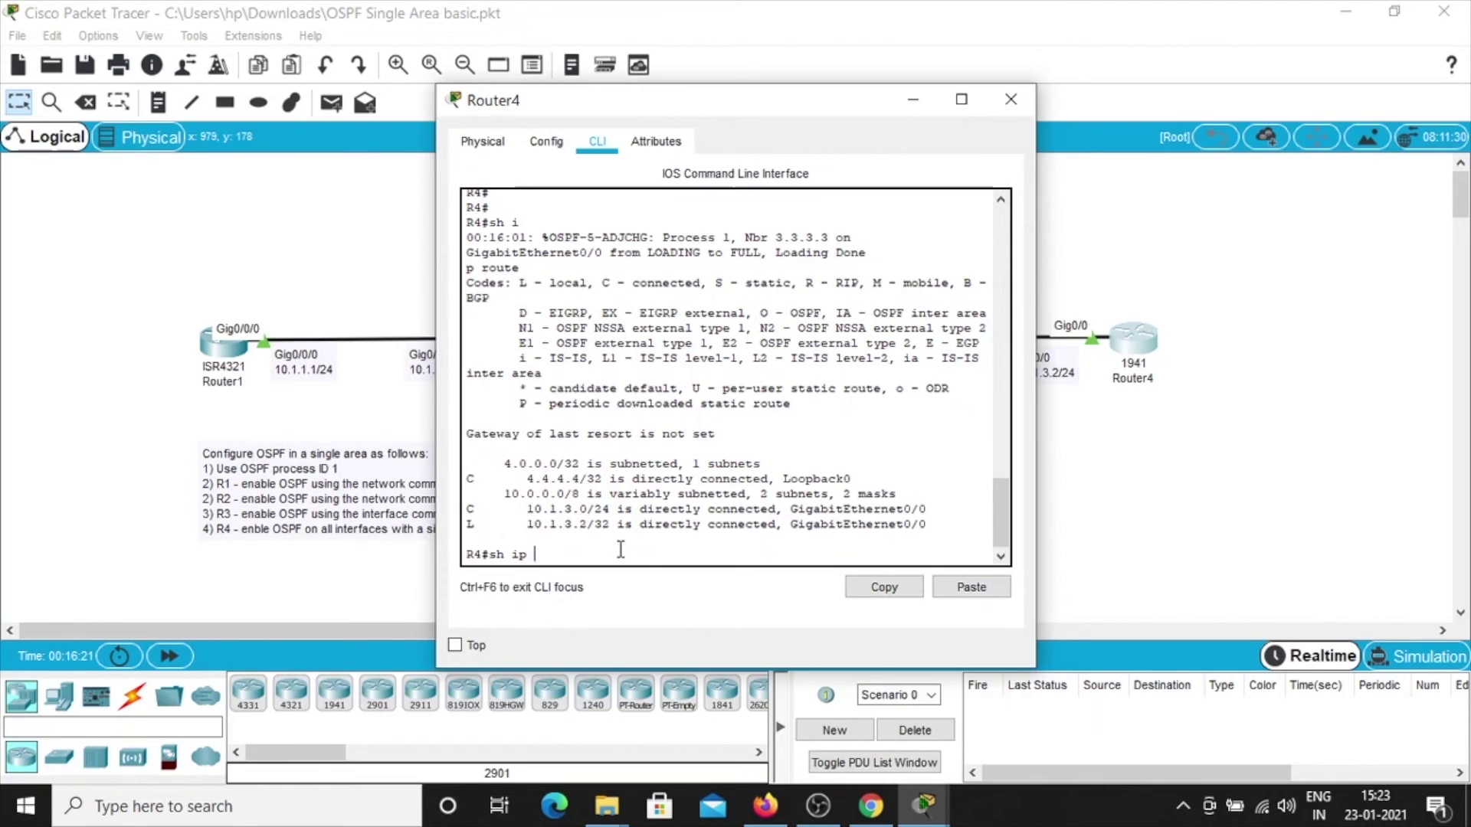
{"action": "type", "text": " osp"}
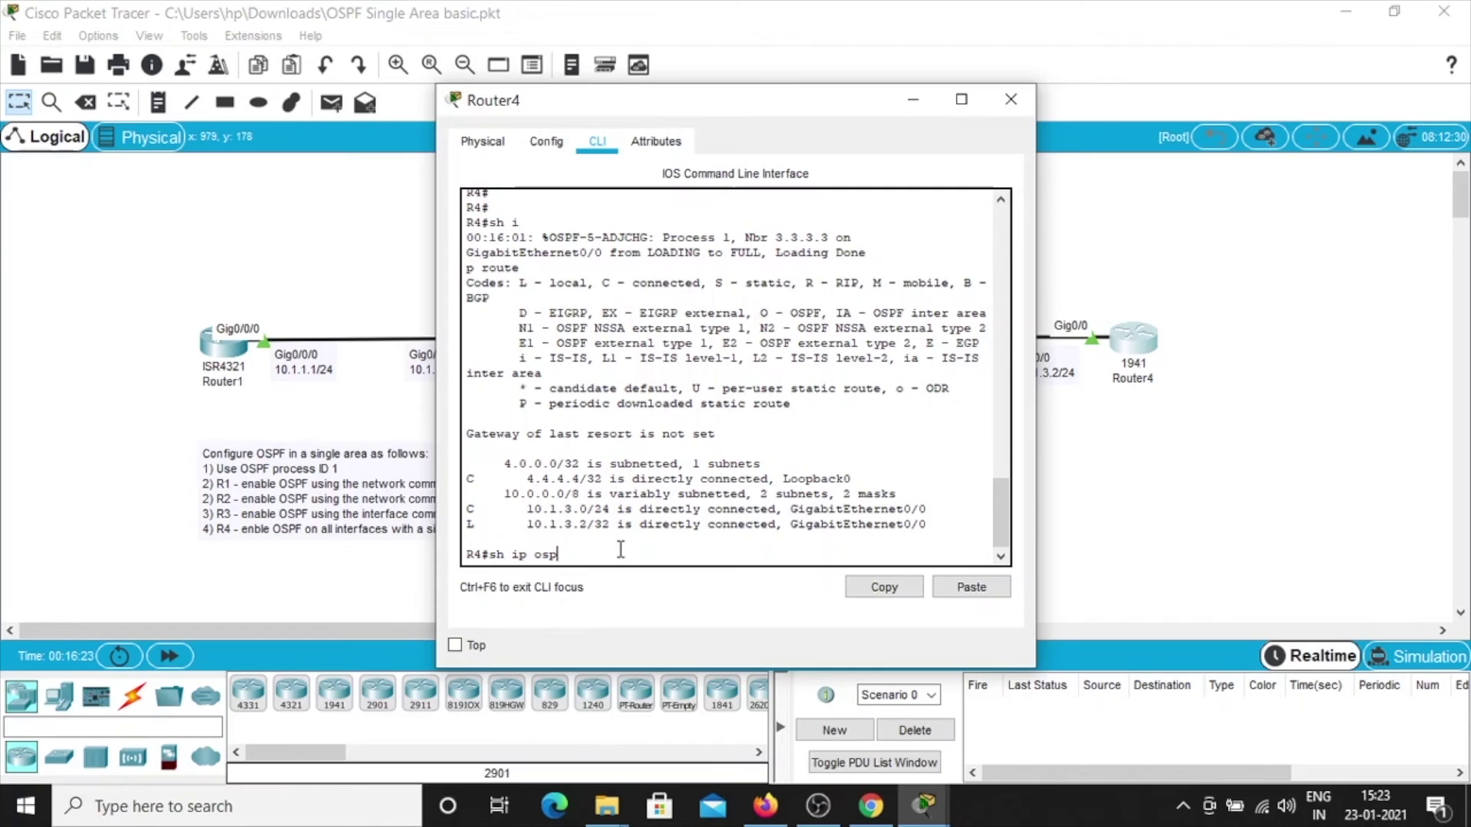
{"action": "type", "text": "f int"}
{"action": "key", "text": "Return"}
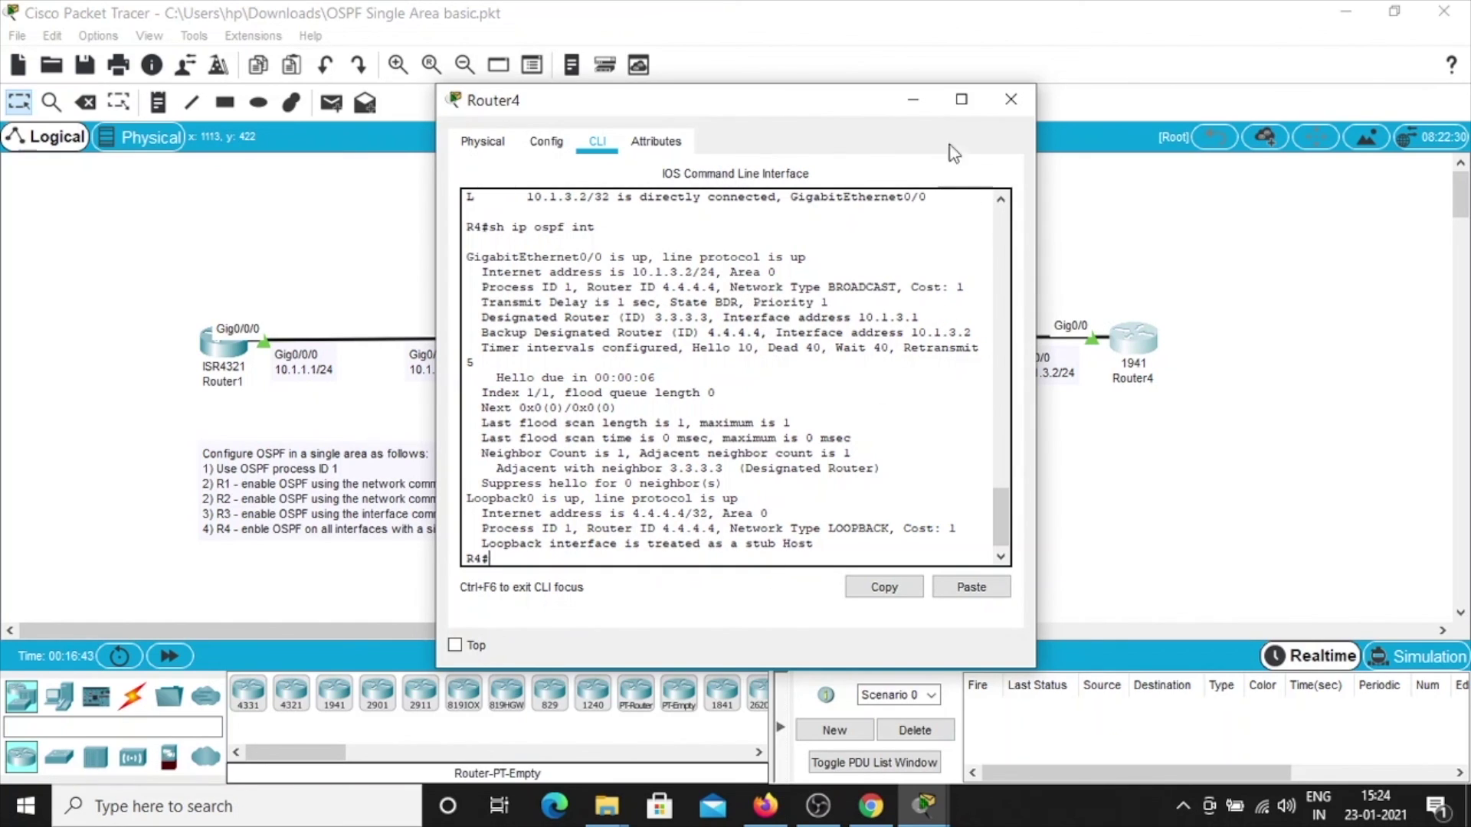
{"action": "left_click", "coordinate": [1011, 96]}
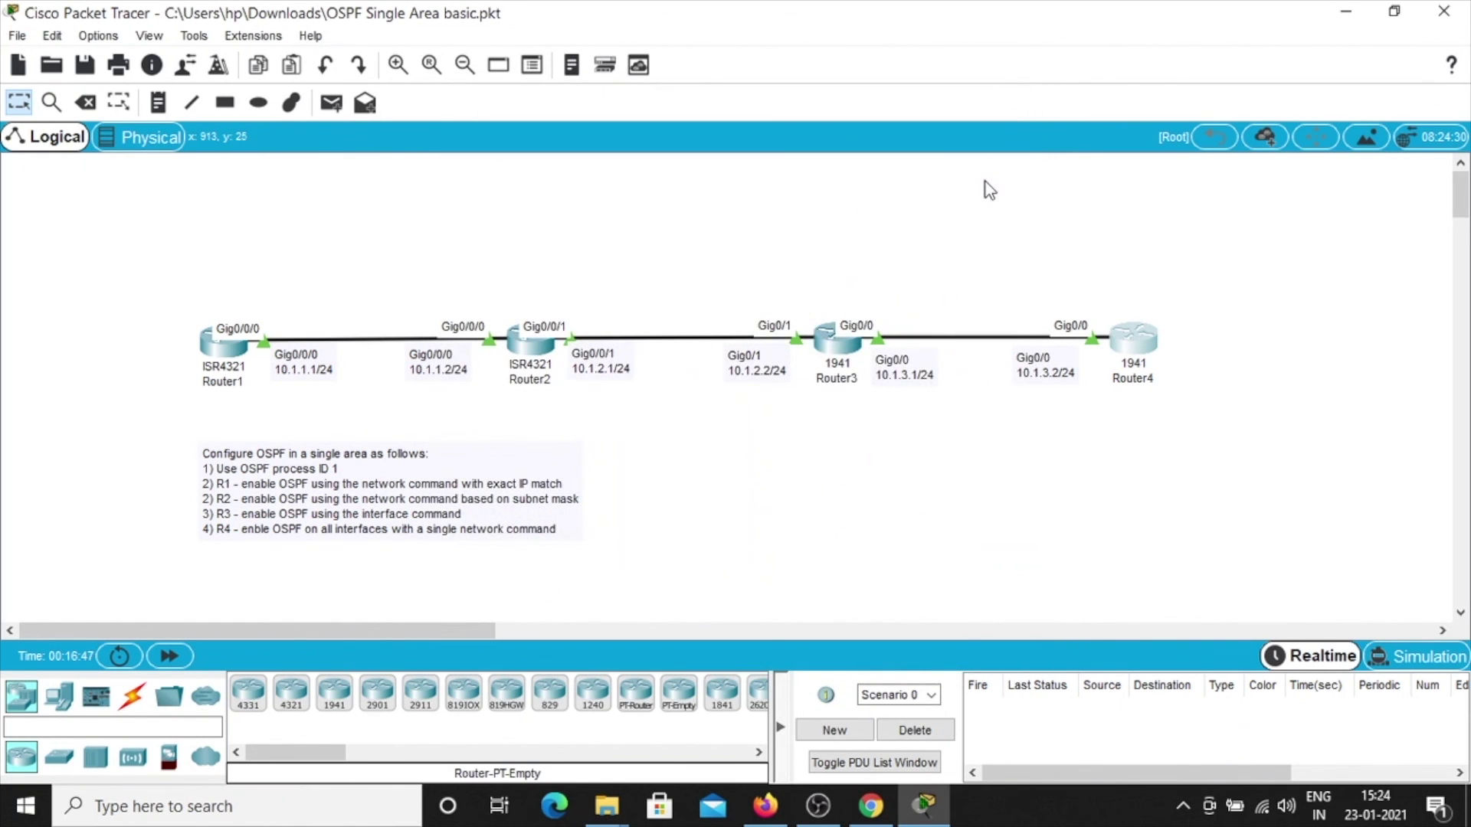
{"action": "left_click", "coordinate": [818, 806]}
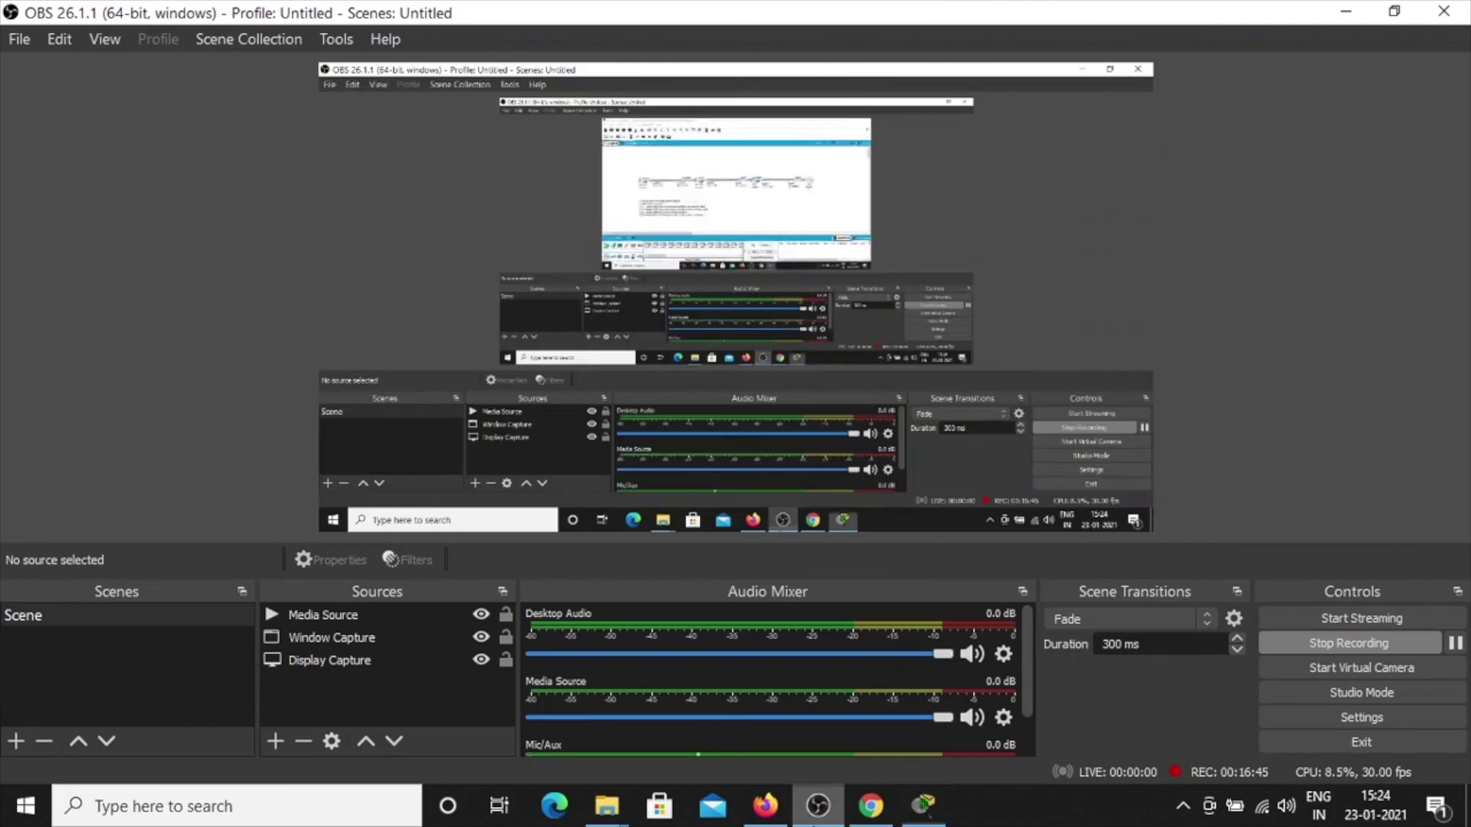